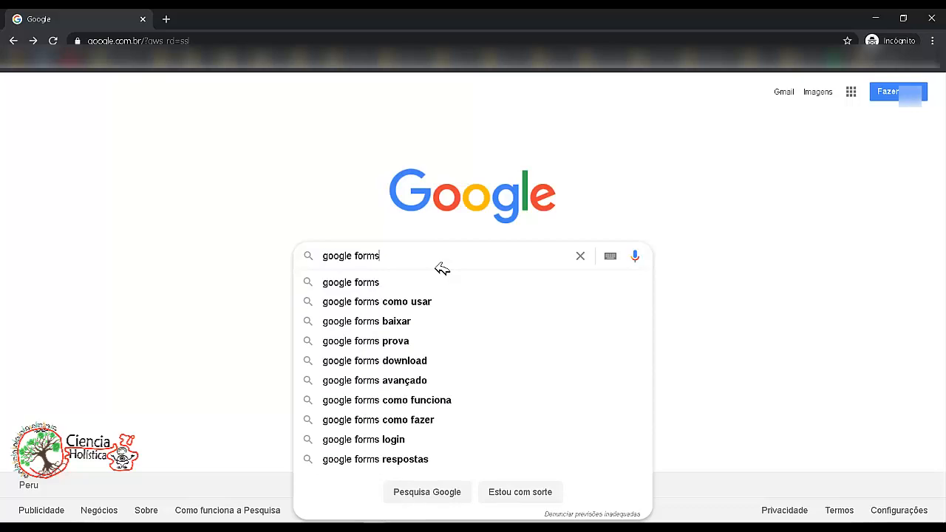
- Search for google forms and open the Google Forms result
key(Return)
scroll(473, 295, down, 5)
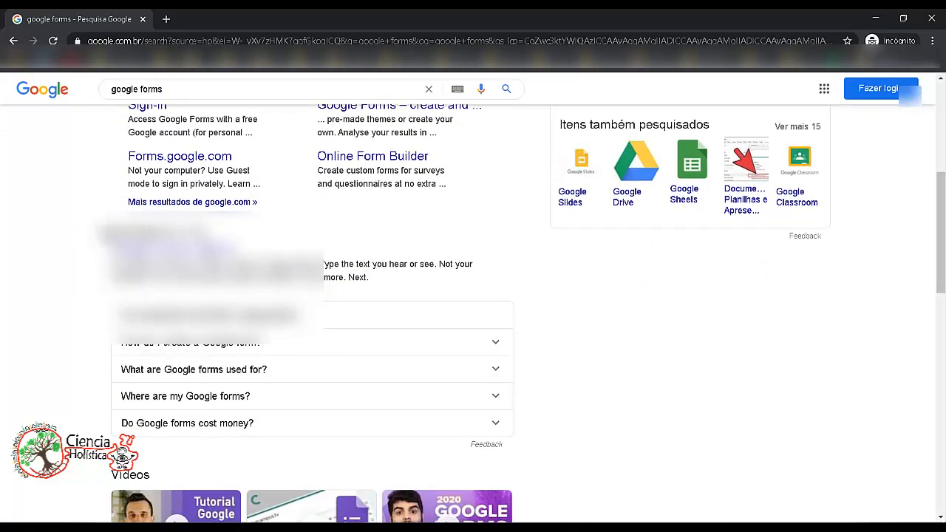
click(226, 255)
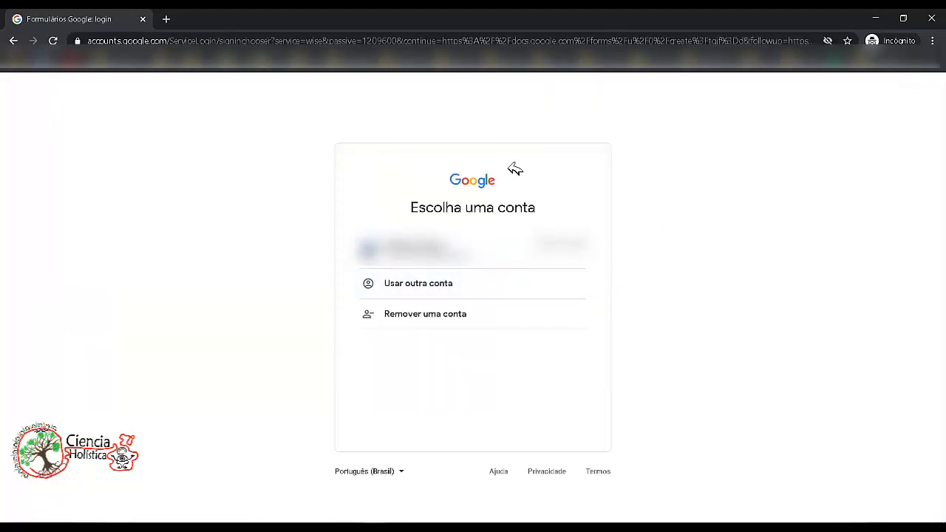
- Sign in with the listed Google account, entering the account password
click(517, 264)
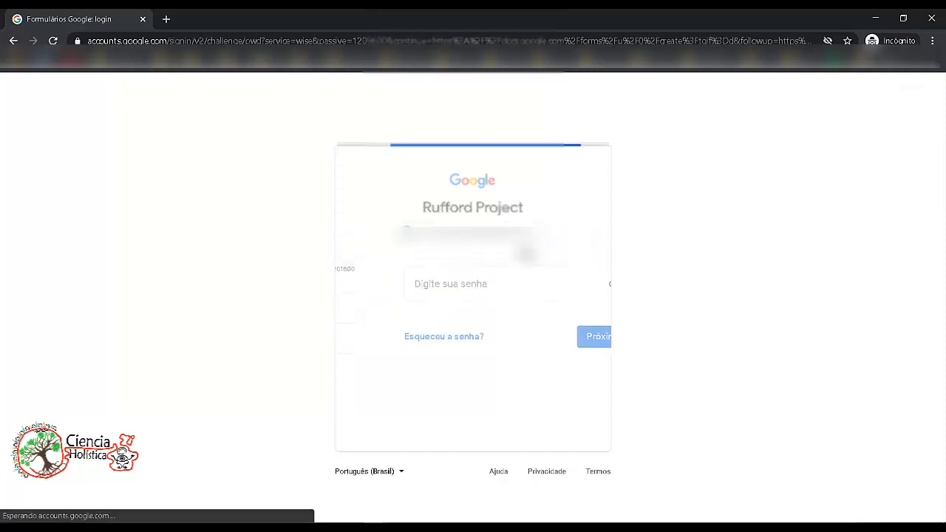
click(456, 289)
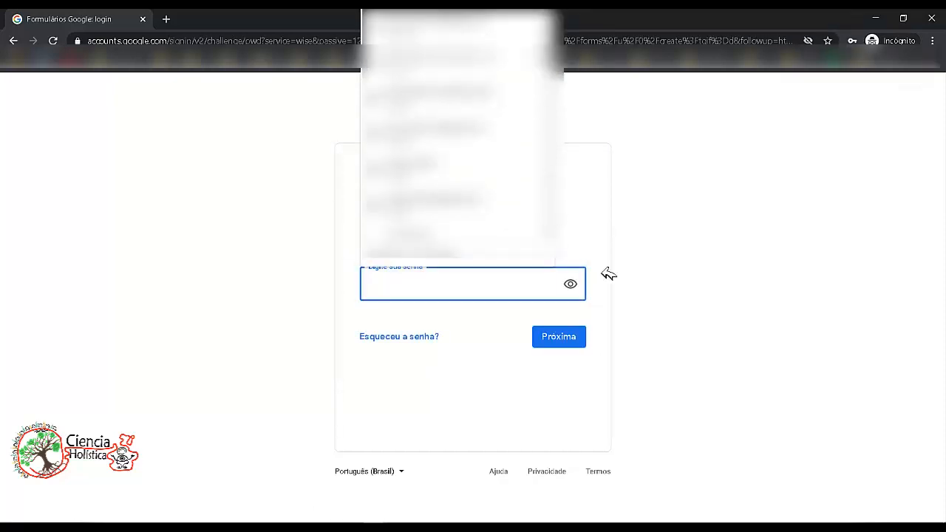
drag(550, 46, 550, 194)
click(536, 218)
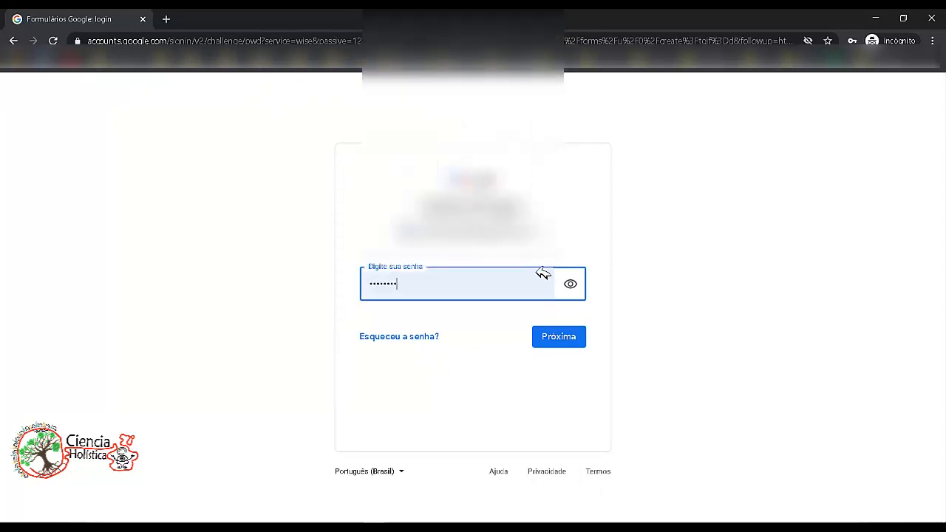
click(562, 338)
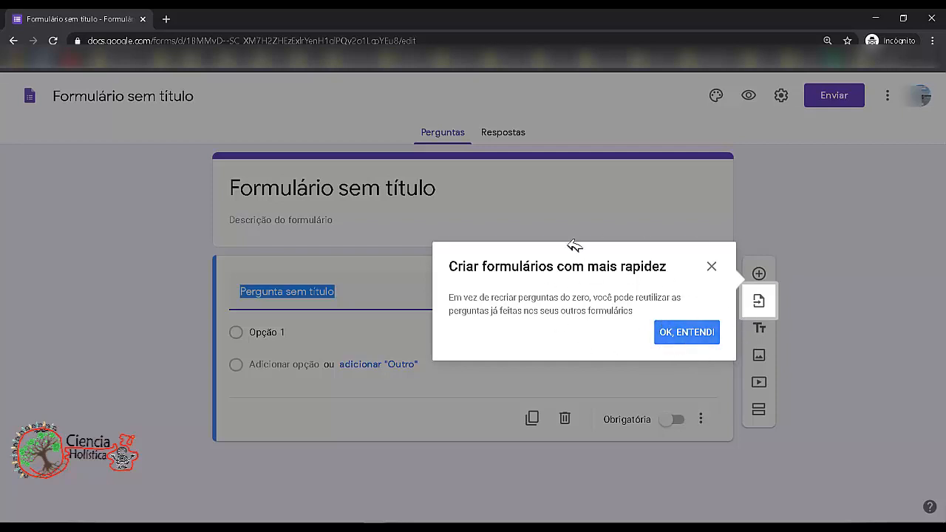
- Dismiss the tip and view the blank form's Respostas and Perguntas tabs
click(687, 334)
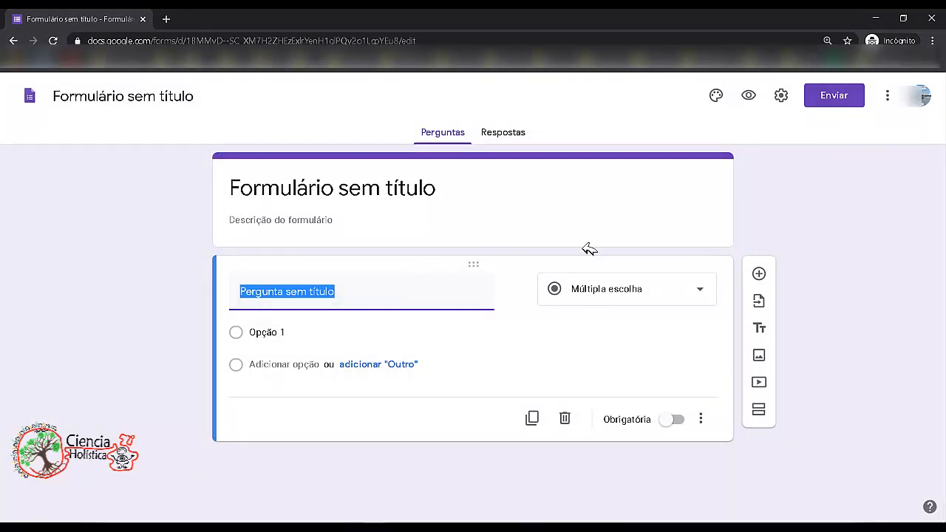
click(405, 194)
click(159, 275)
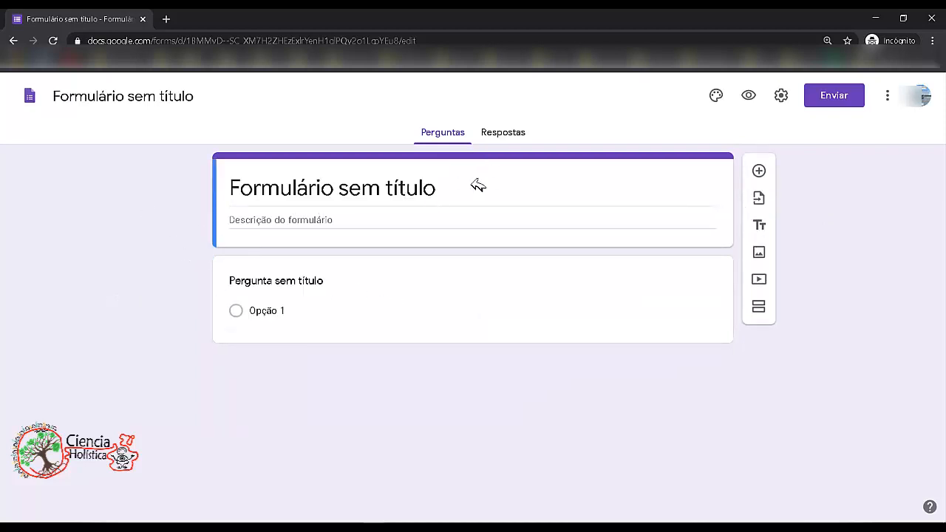
click(505, 133)
click(438, 134)
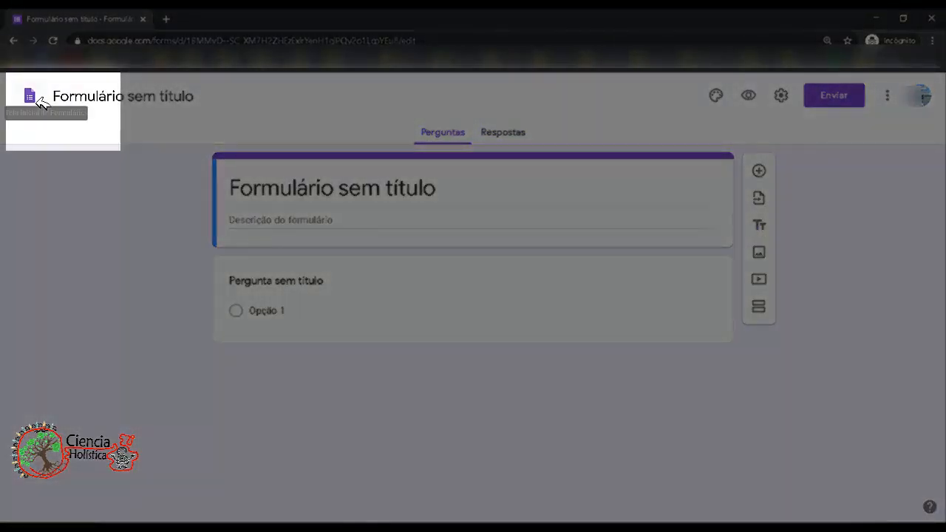
- Return to the Forms home and browse the template gallery
click(32, 97)
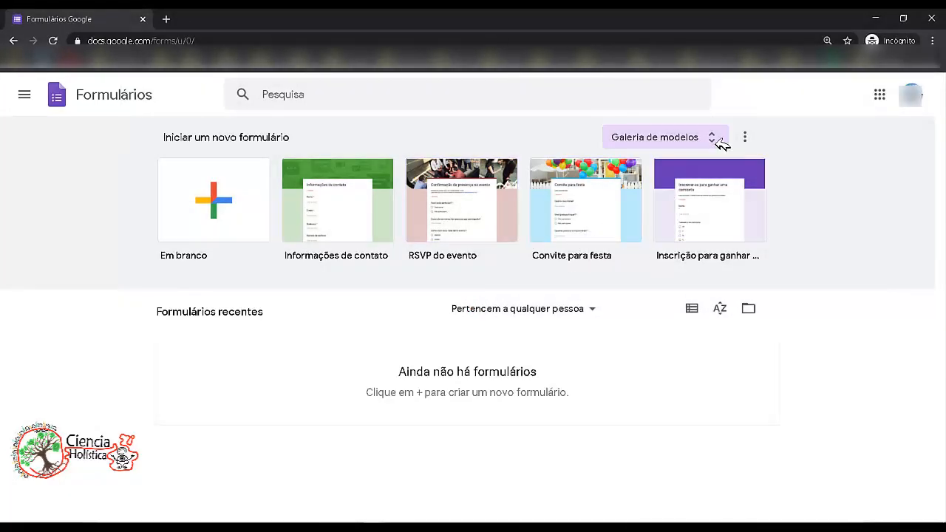
click(712, 138)
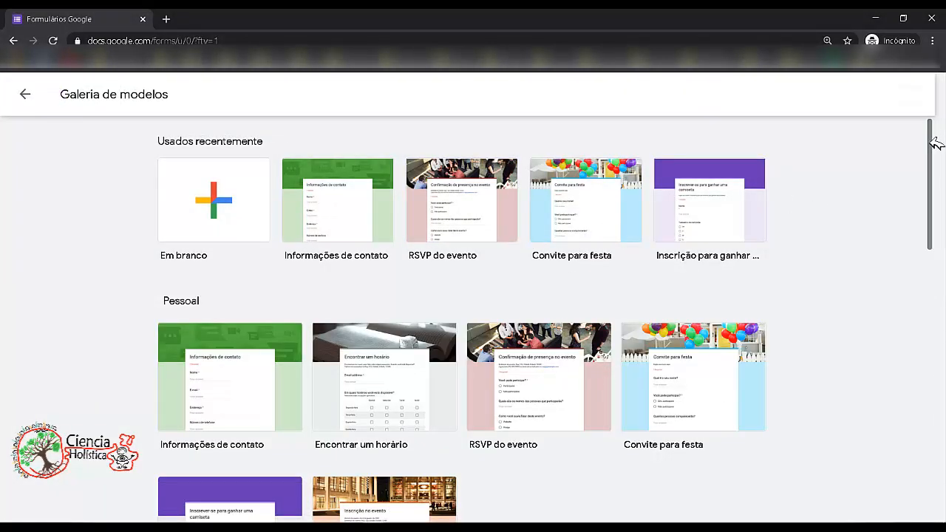
mouse_move(935, 141)
mouse_down()
mouse_move(925, 412)
mouse_move(935, 129)
mouse_up()
scroll(932, 122, down, 10)
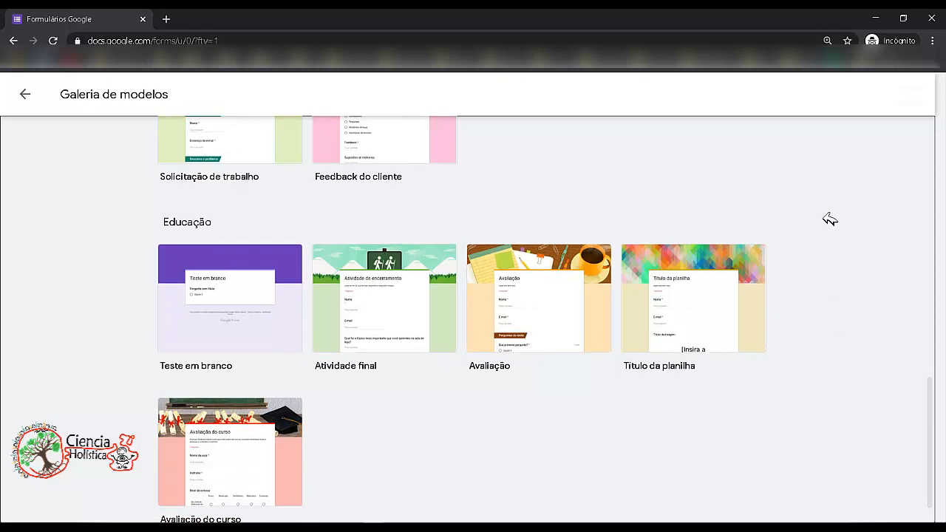
scroll(830, 218, down, 1)
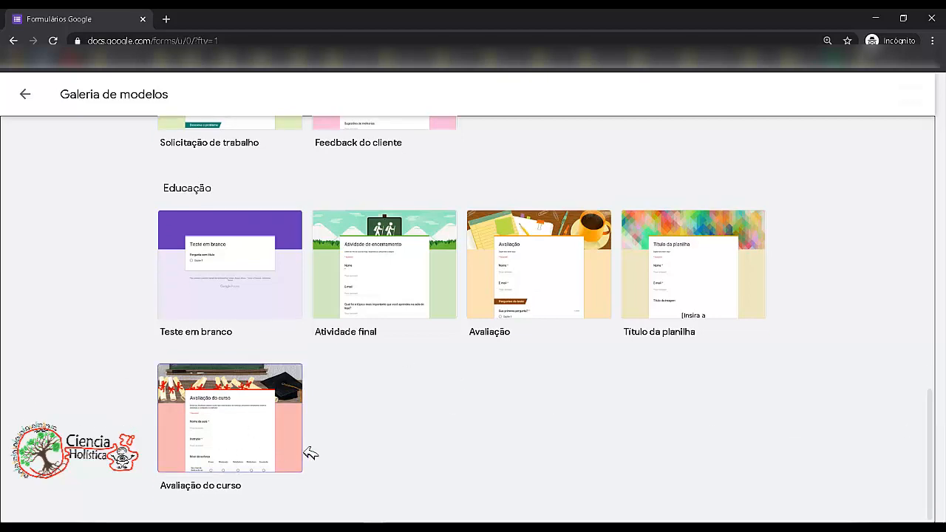
drag(931, 416, 936, 151)
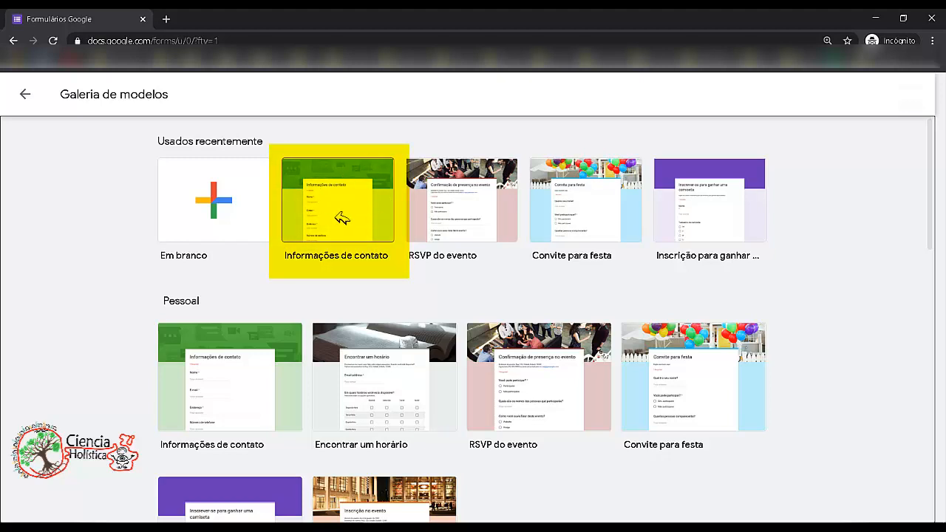
- Create a form from the Informações de contato template and scroll through its questions
click(338, 210)
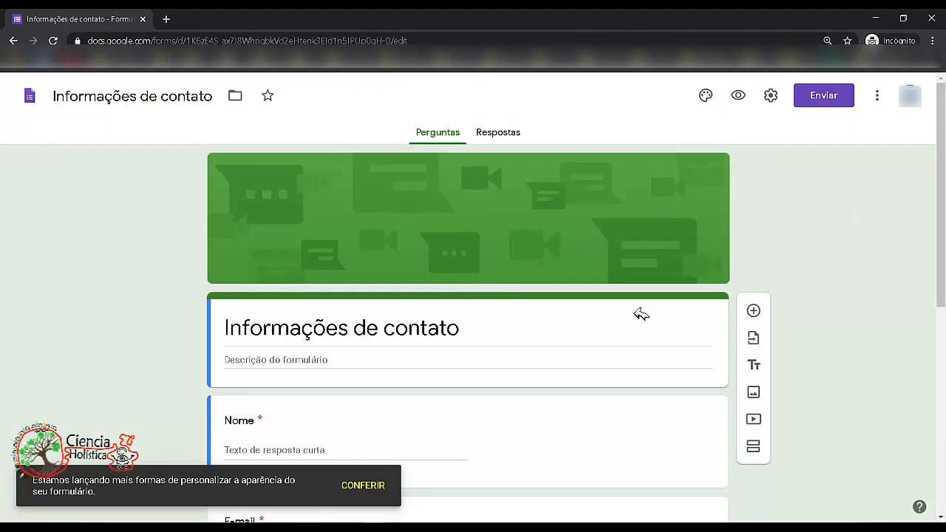
scroll(468, 332, down, 5)
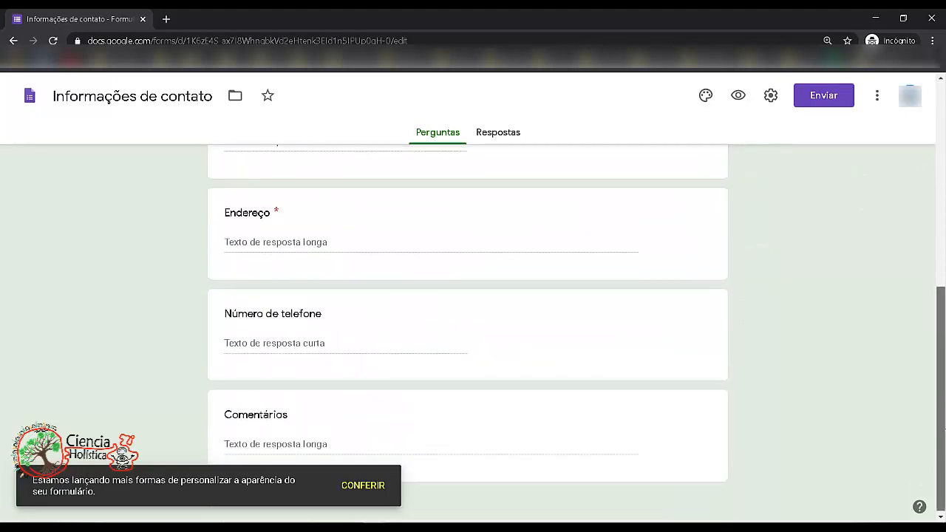
scroll(467, 333, up, 5)
scroll(468, 332, down, 5)
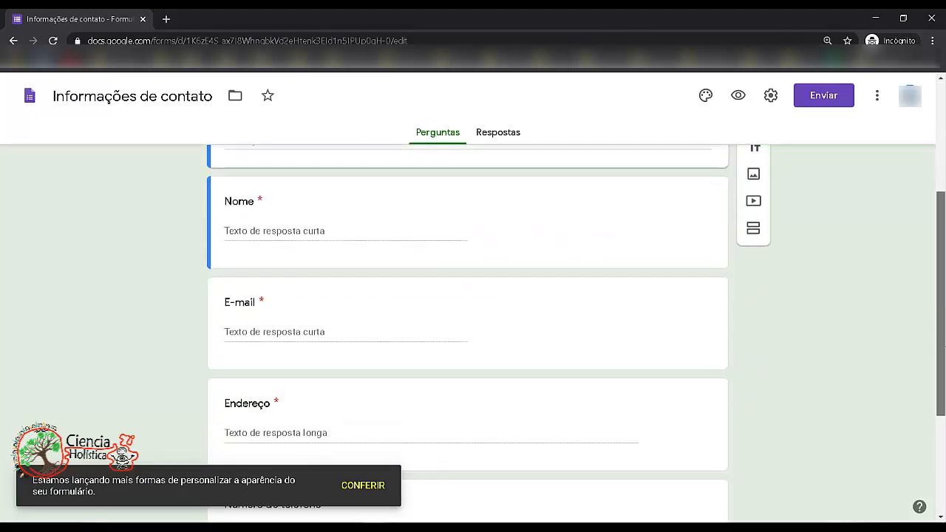
scroll(468, 332, down, 1)
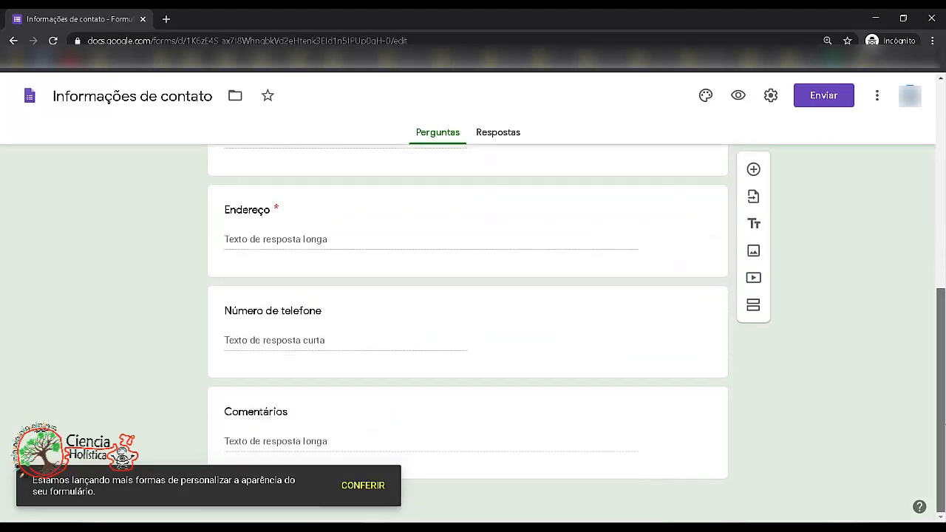
click(383, 342)
scroll(383, 348, up, 6)
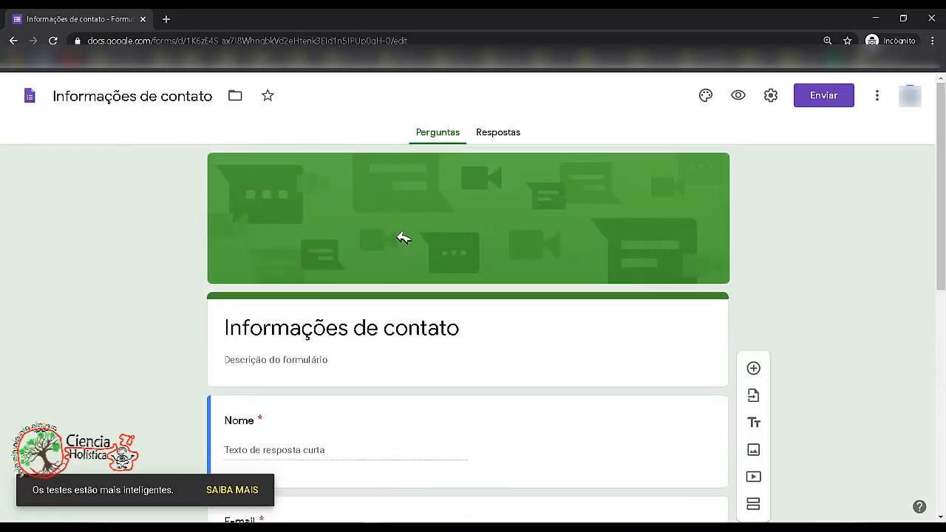
click(260, 343)
click(559, 331)
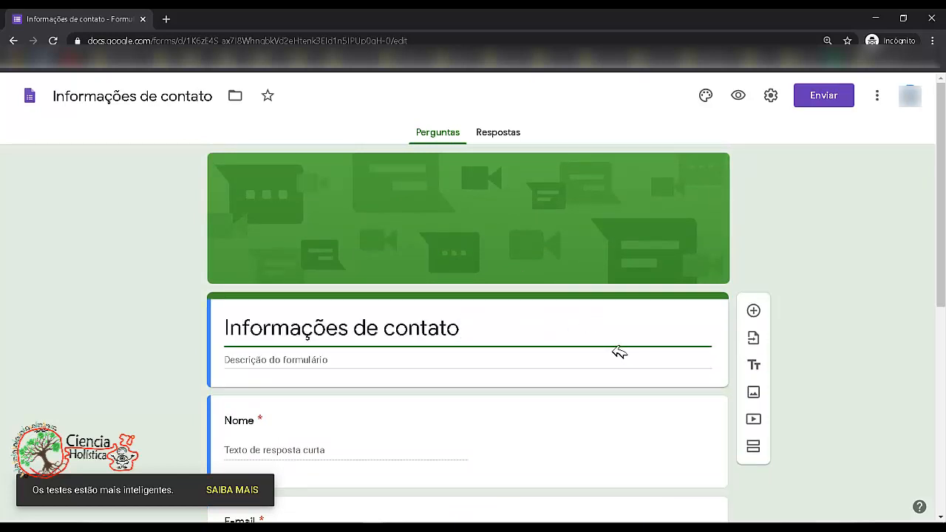
click(858, 222)
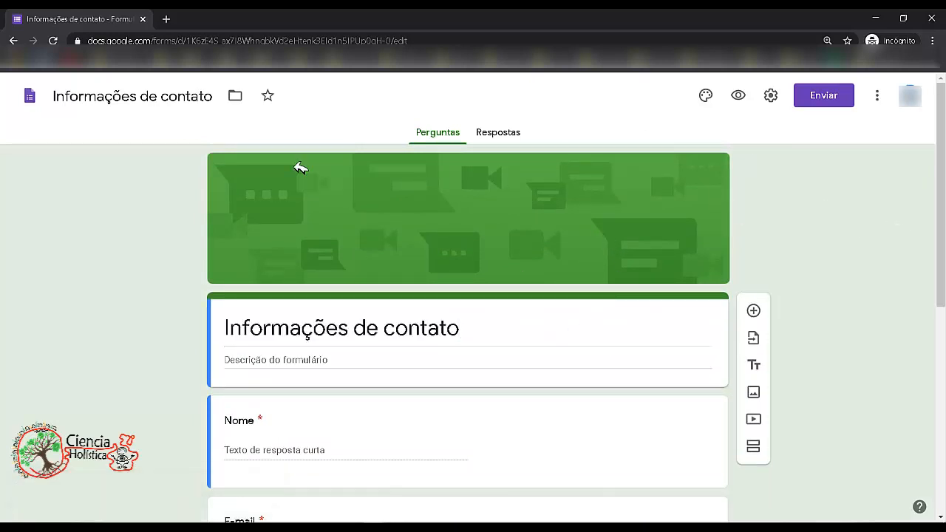
- Open the theme options, try several theme colours settling on blue, and pick the third background shade
click(706, 96)
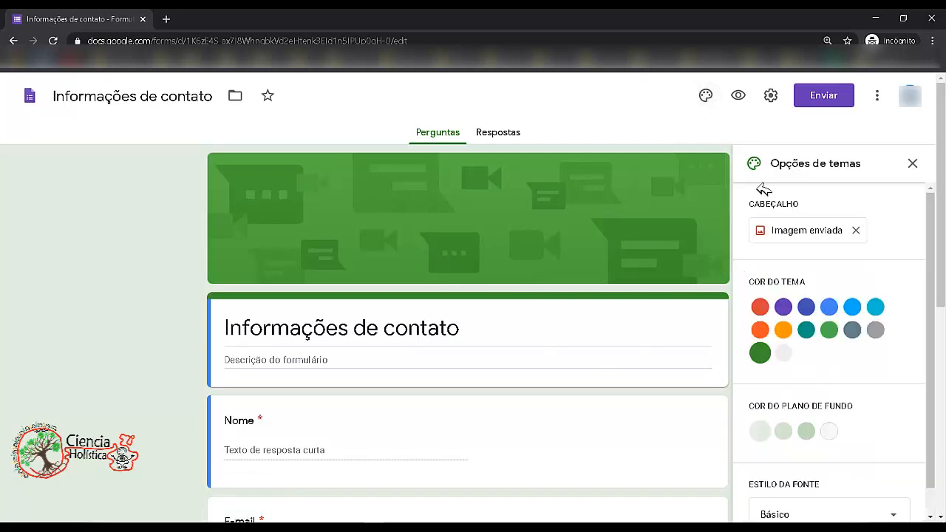
mouse_move(931, 248)
mouse_down()
mouse_move(930, 299)
mouse_move(930, 244)
mouse_up()
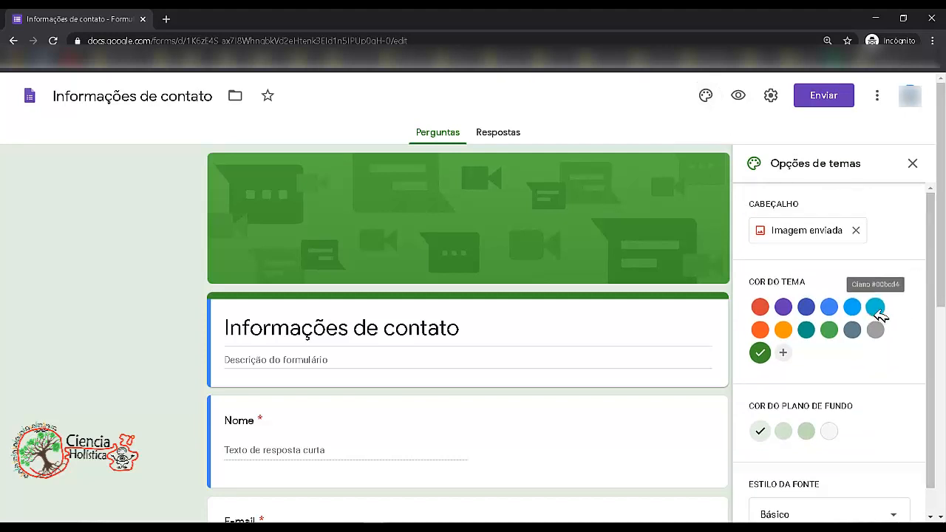
click(875, 306)
click(810, 311)
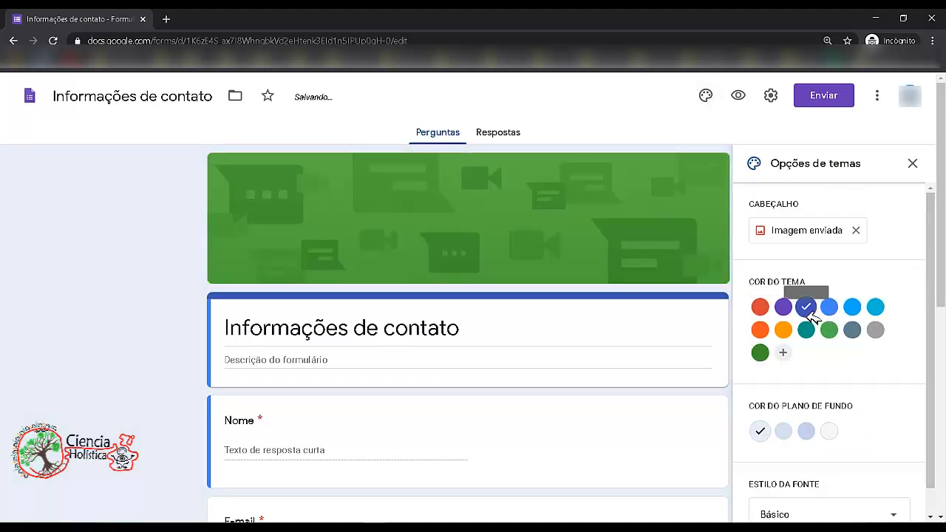
click(760, 308)
click(806, 311)
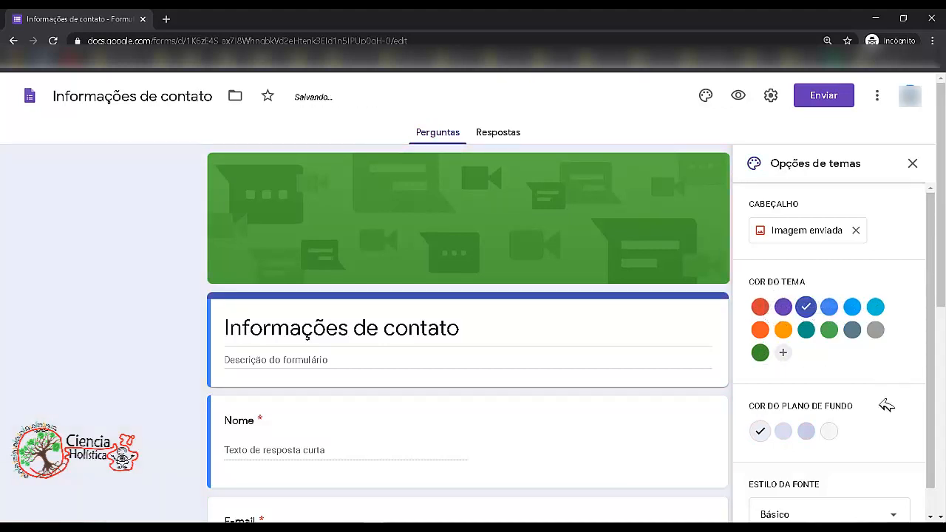
click(811, 436)
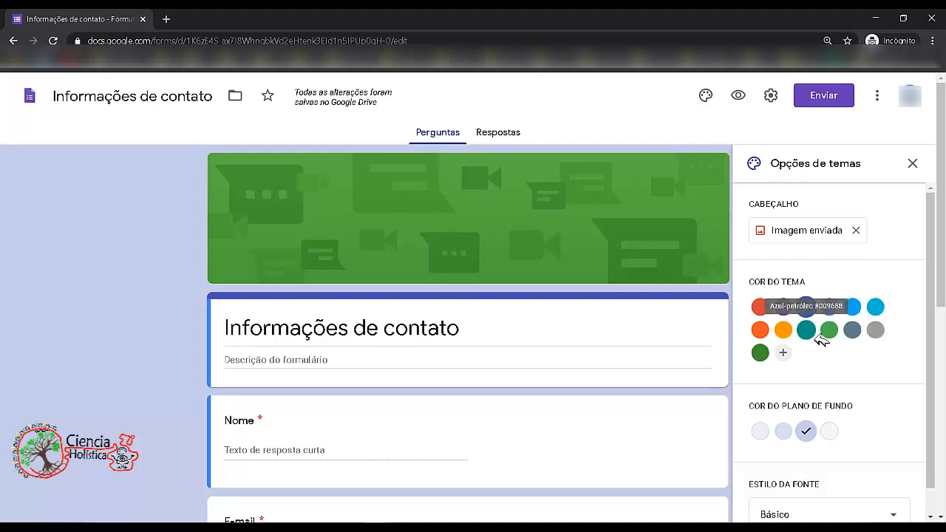
- Add a custom theme colour with hexadecimal value #121289
click(783, 353)
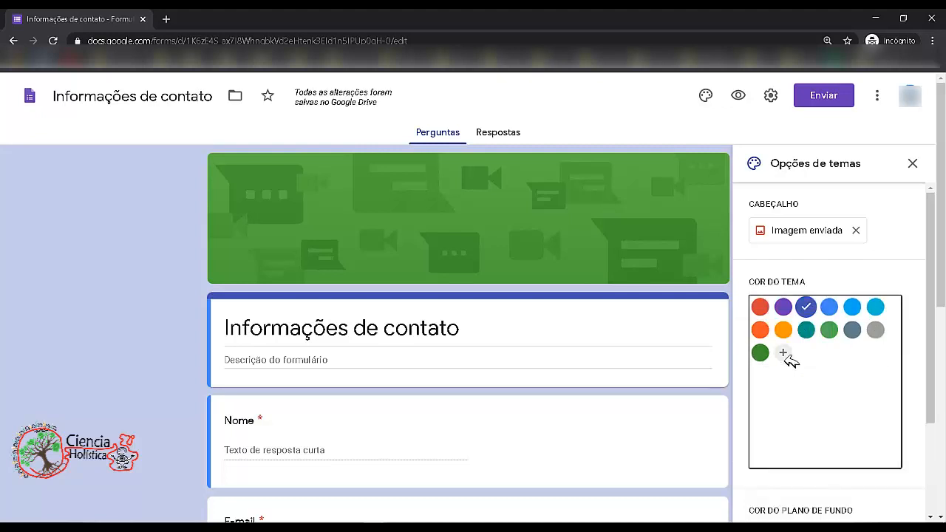
mouse_move(873, 338)
mouse_down()
mouse_move(863, 363)
mouse_move(828, 359)
mouse_up()
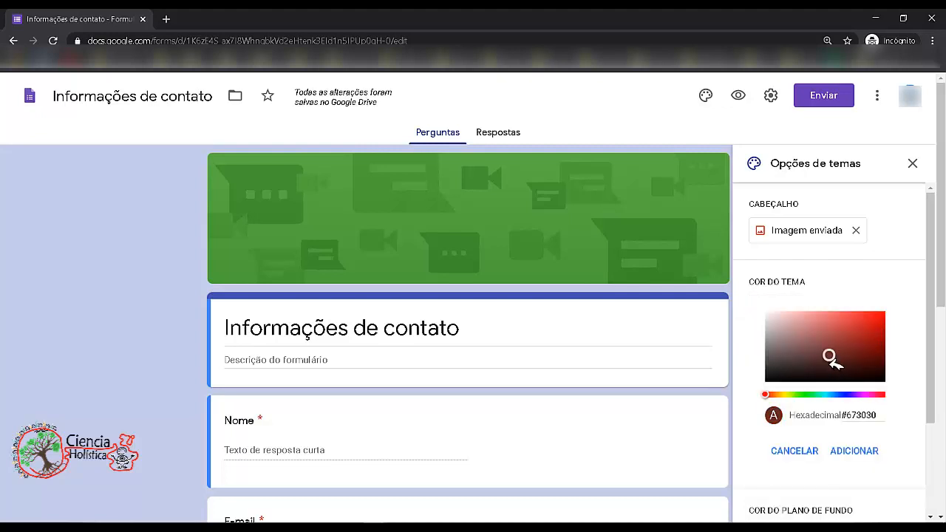
mouse_move(851, 394)
mouse_down()
mouse_move(834, 395)
mouse_move(847, 394)
mouse_up()
drag(876, 348, 873, 346)
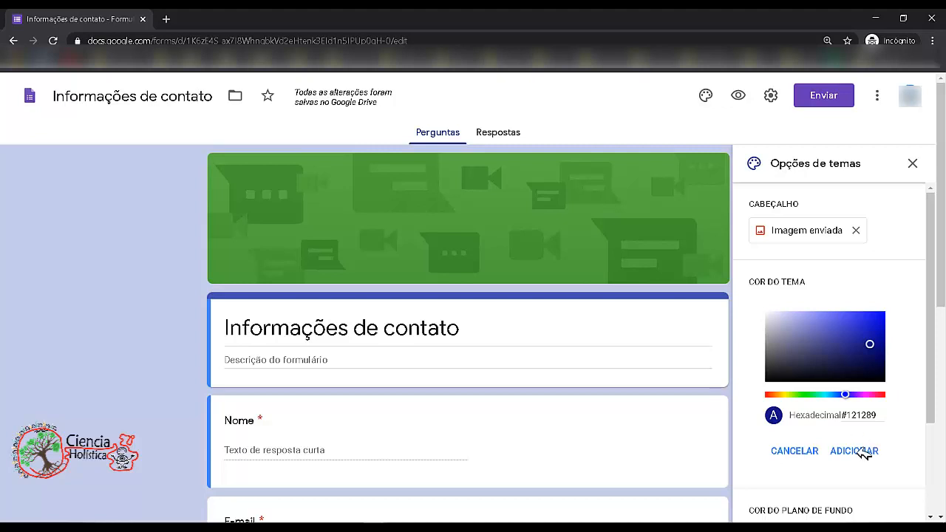
click(864, 453)
- Set the background colour to the third, darkest shade
scroll(938, 338, down, 1)
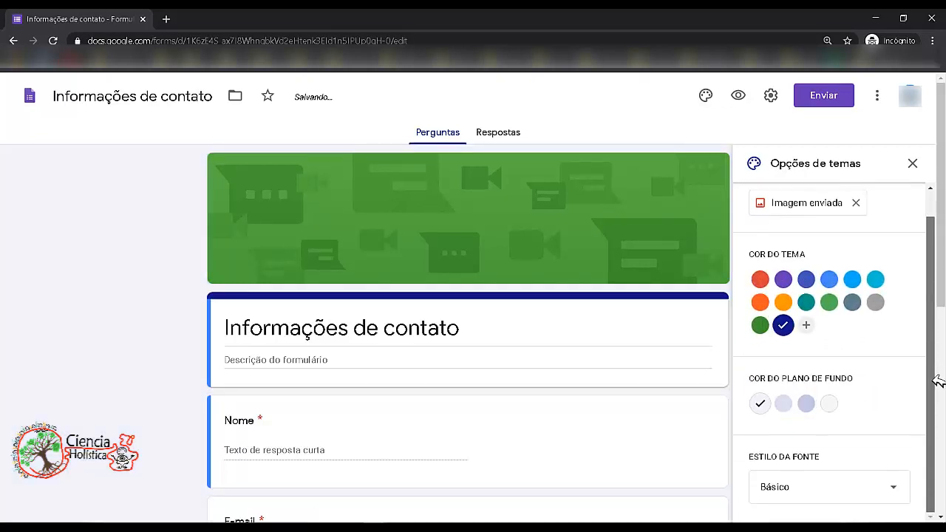
scroll(938, 381, up, 1)
click(811, 425)
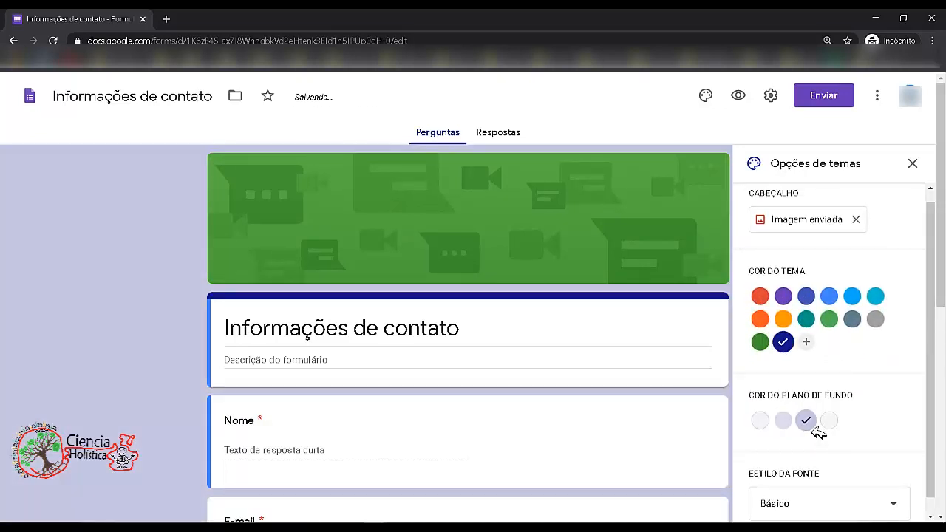
- Scroll through the form and theme panel to review the new colours
scroll(560, 351, down, 3)
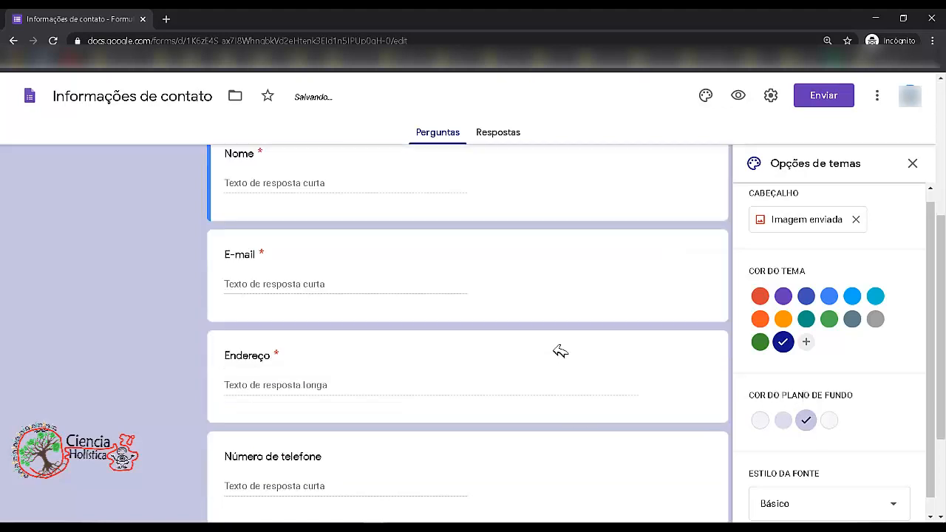
scroll(560, 351, up, 4)
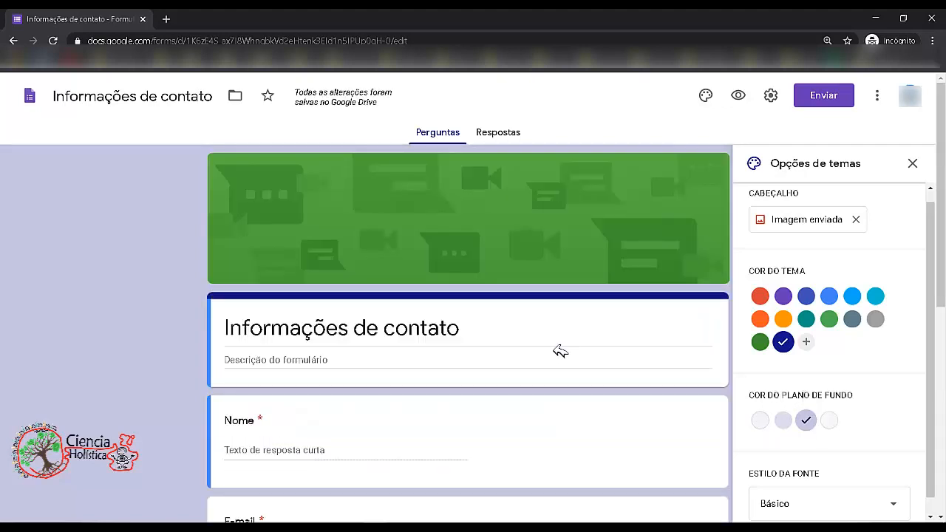
scroll(938, 318, down, 1)
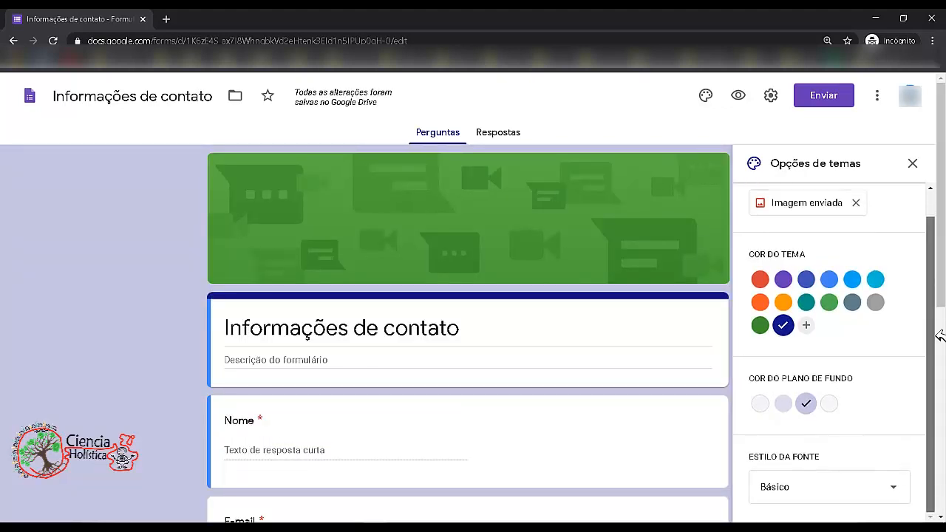
scroll(942, 281, up, 1)
scroll(941, 266, up, 1)
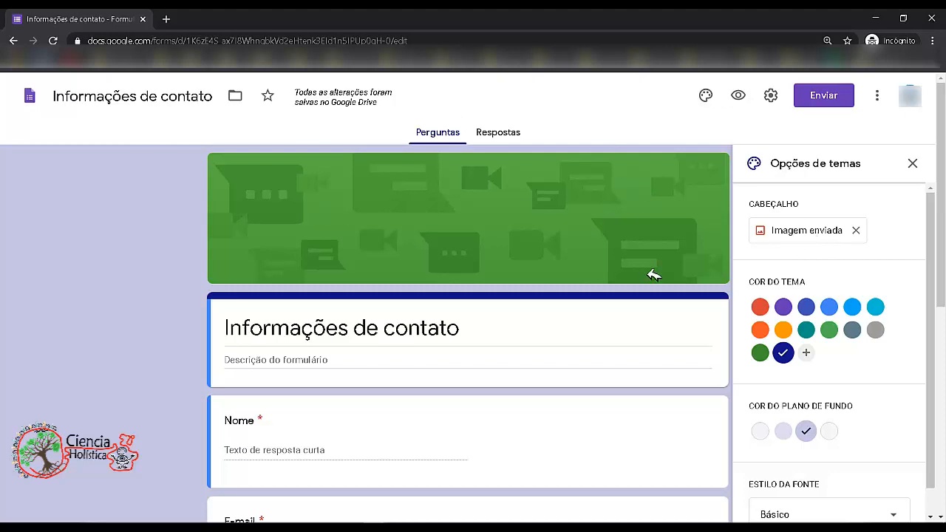
- Open the header image chooser and browse the theme gallery and the photos section
click(811, 231)
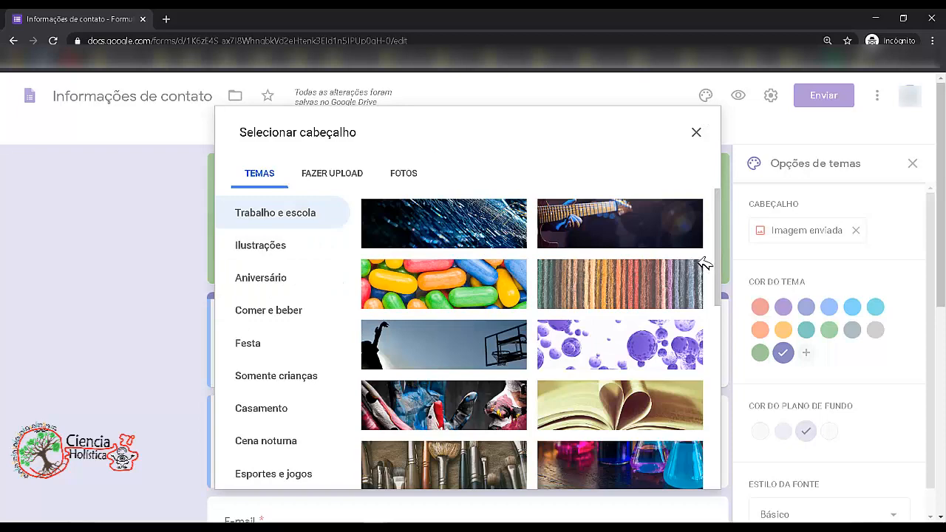
drag(713, 207, 708, 419)
scroll(705, 436, down, 3)
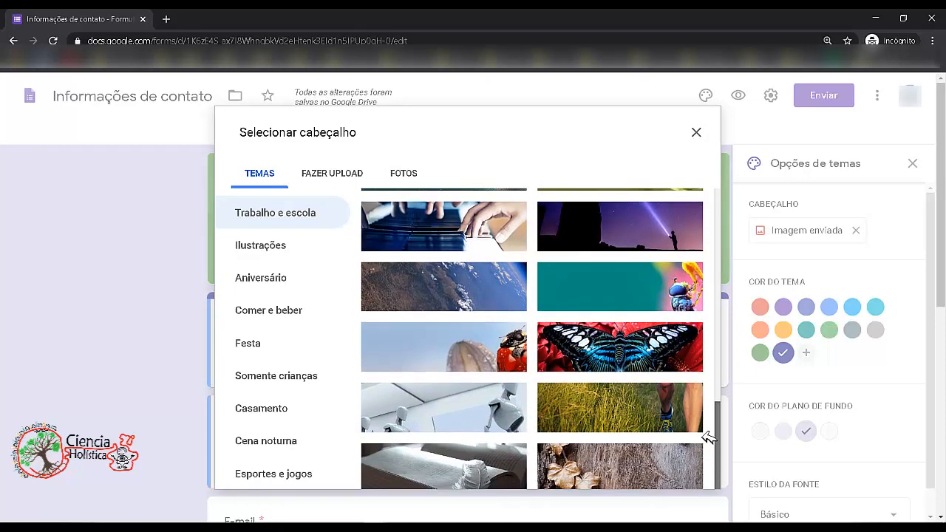
scroll(629, 367, down, 4)
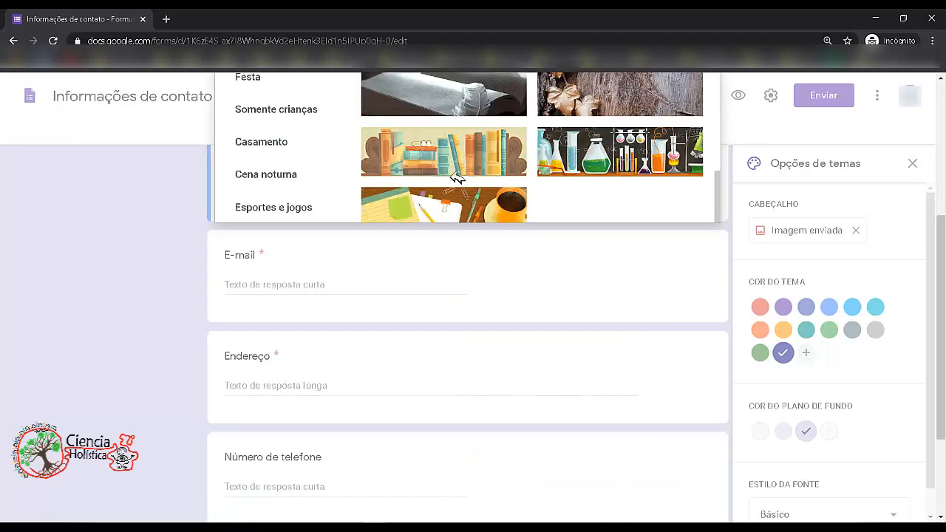
scroll(678, 204, up, 10)
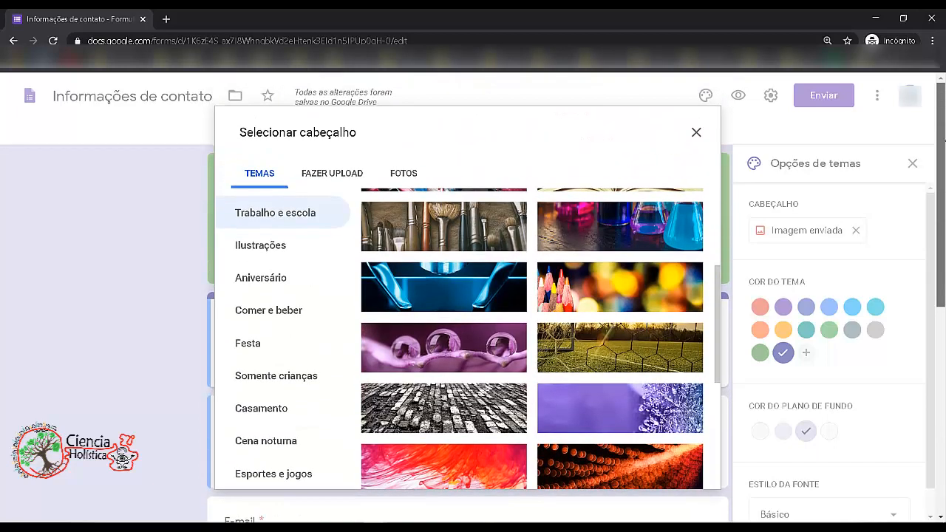
drag(719, 289, 724, 449)
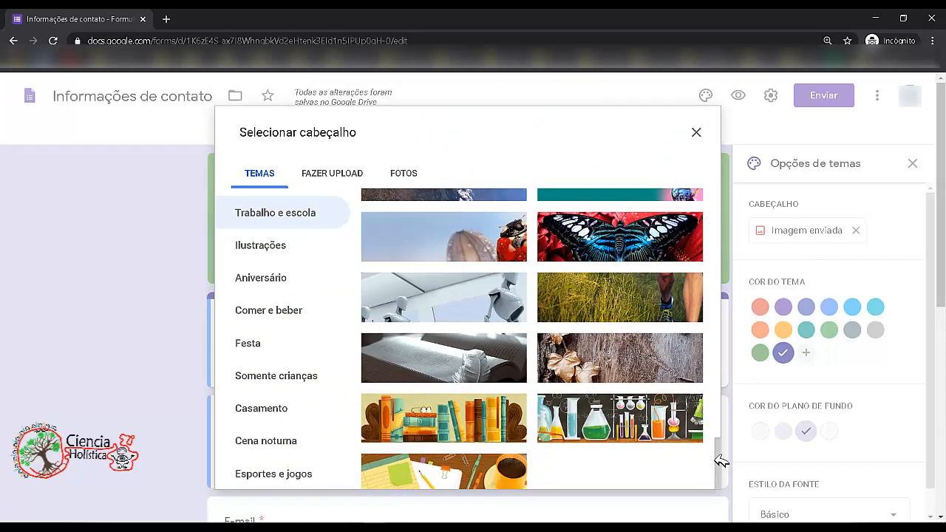
drag(720, 452, 678, 176)
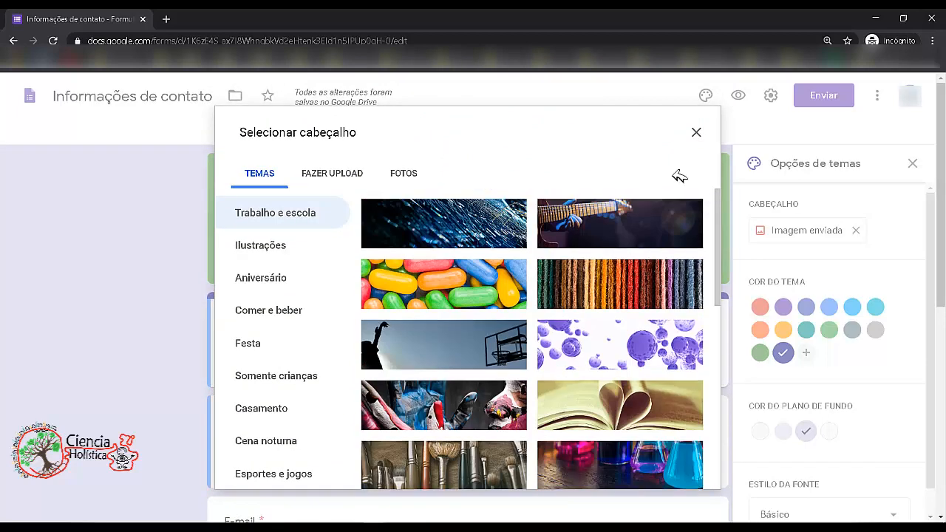
click(404, 173)
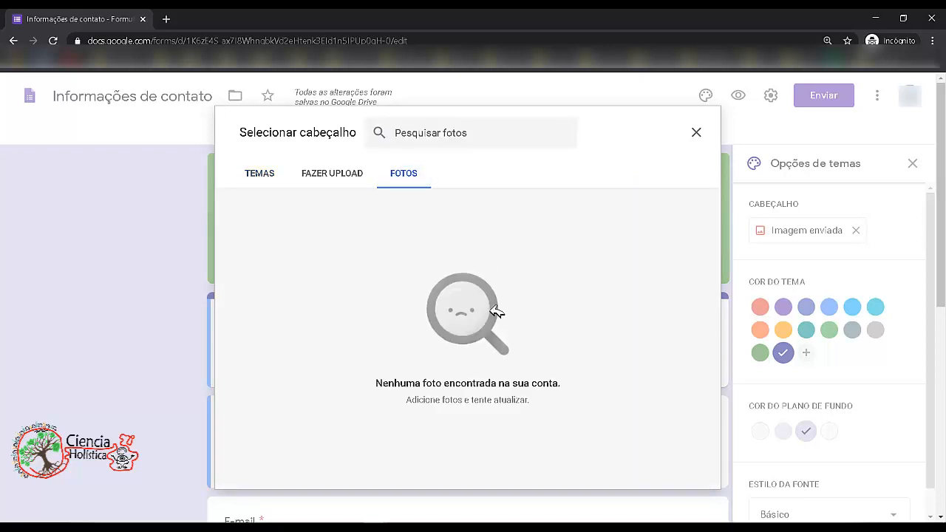
- Upload the image file Diapositiva3 from the Figuras folder as the form header
click(346, 178)
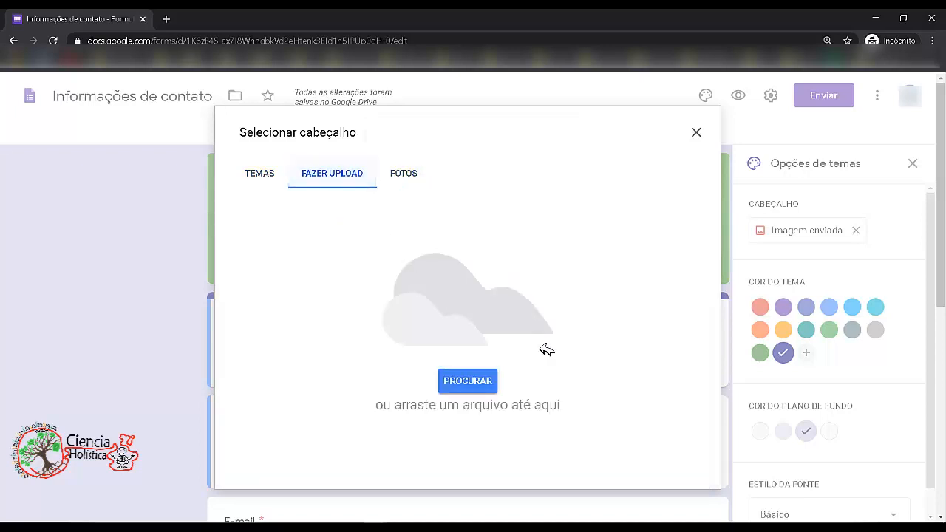
click(489, 390)
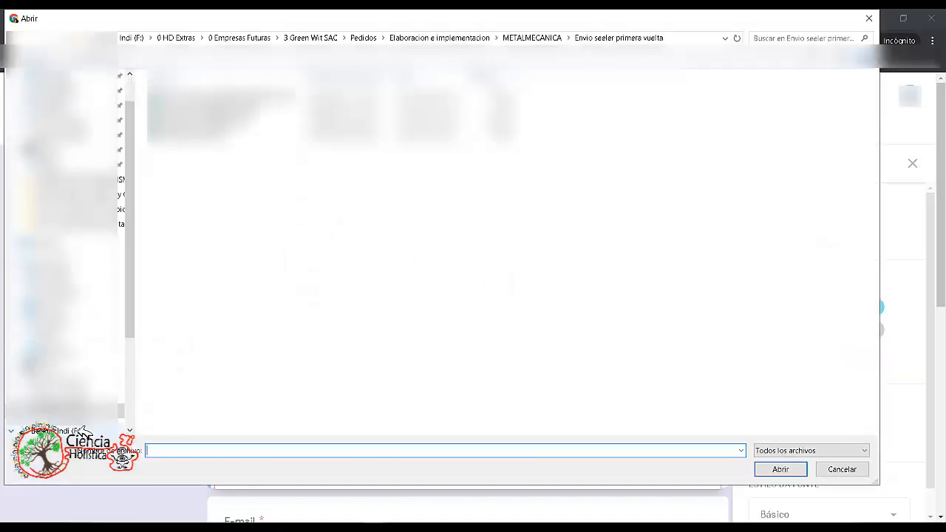
click(83, 413)
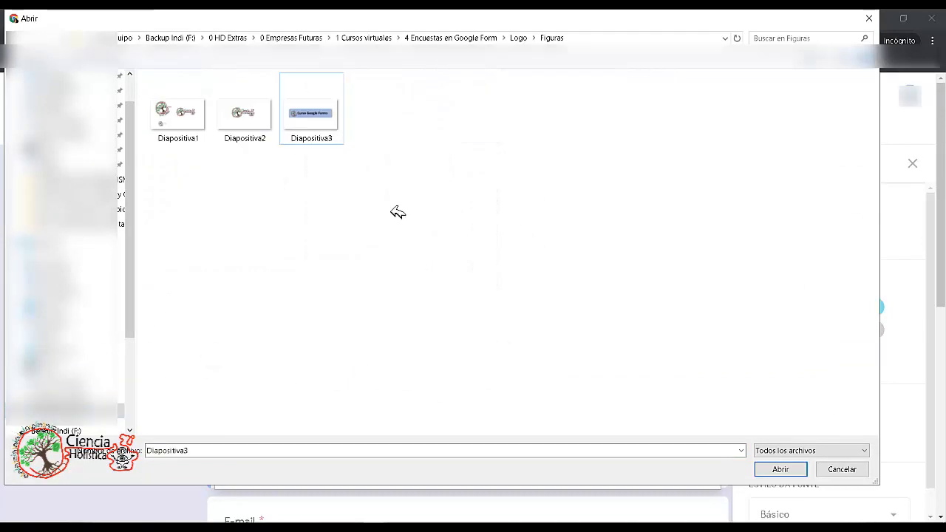
click(306, 100)
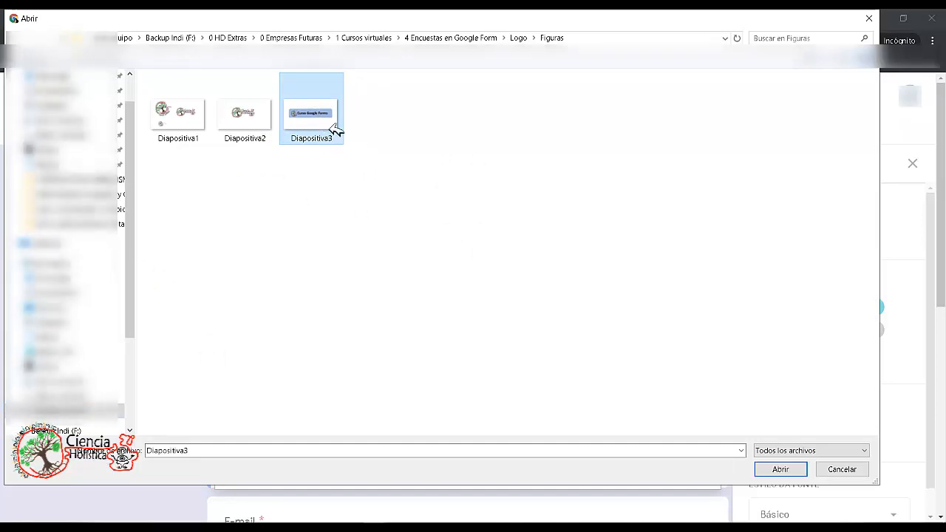
double_click(317, 136)
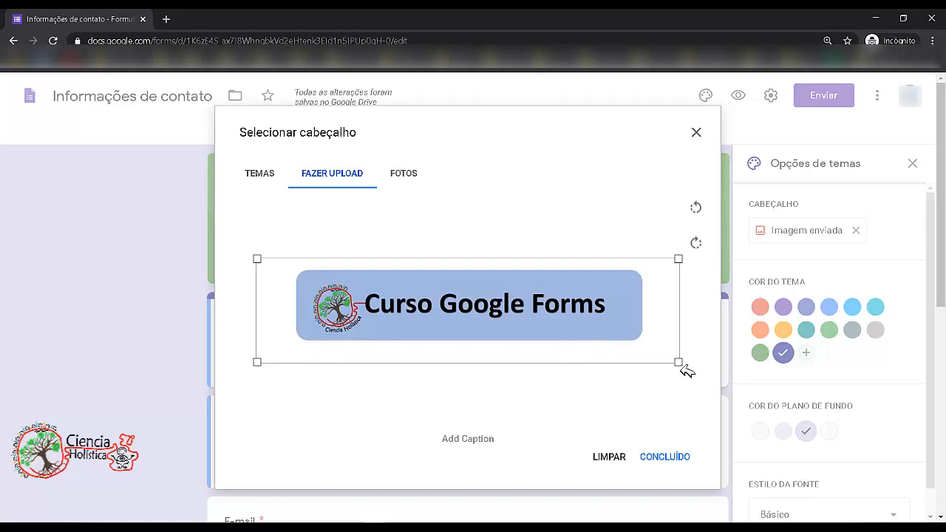
- Crop the uploaded header image tightly around the Curso Google Forms banner and confirm it
drag(679, 363, 652, 355)
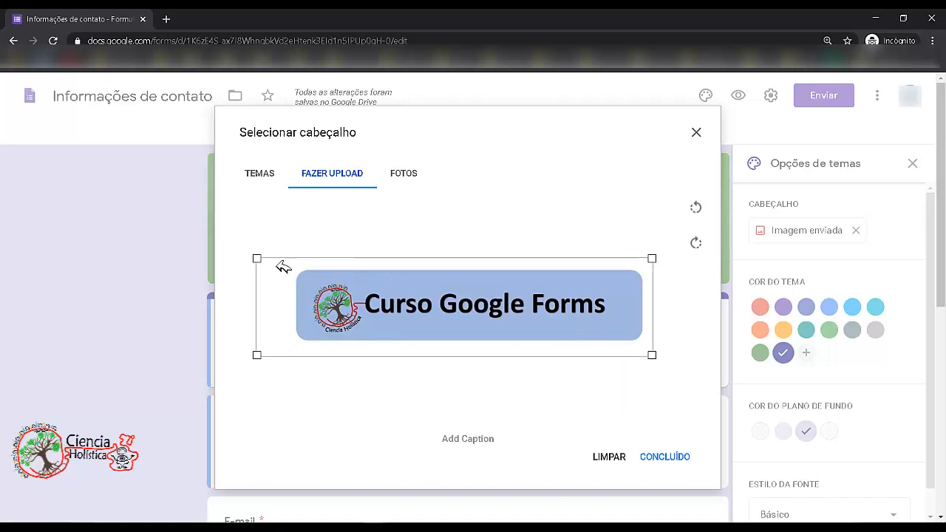
drag(257, 259, 289, 265)
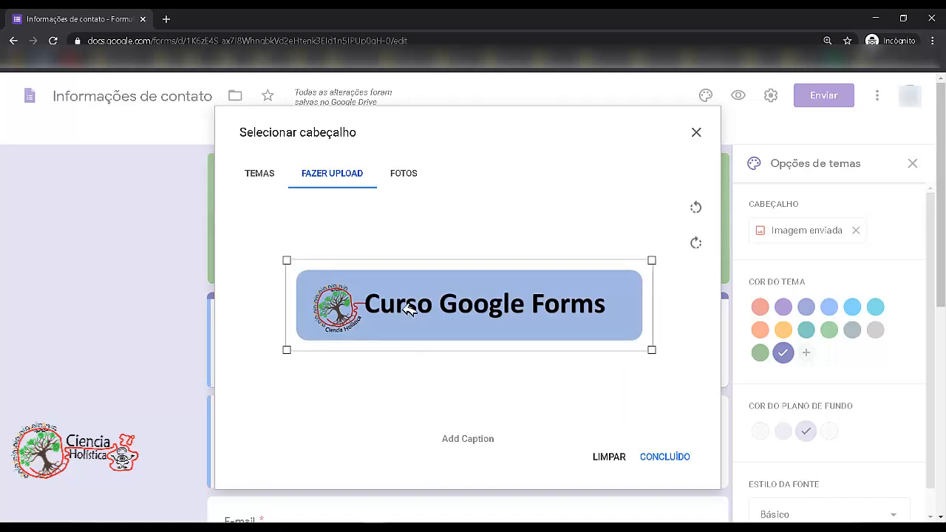
drag(408, 309, 551, 346)
mouse_move(652, 350)
mouse_down()
mouse_move(643, 346)
mouse_move(650, 349)
mouse_up()
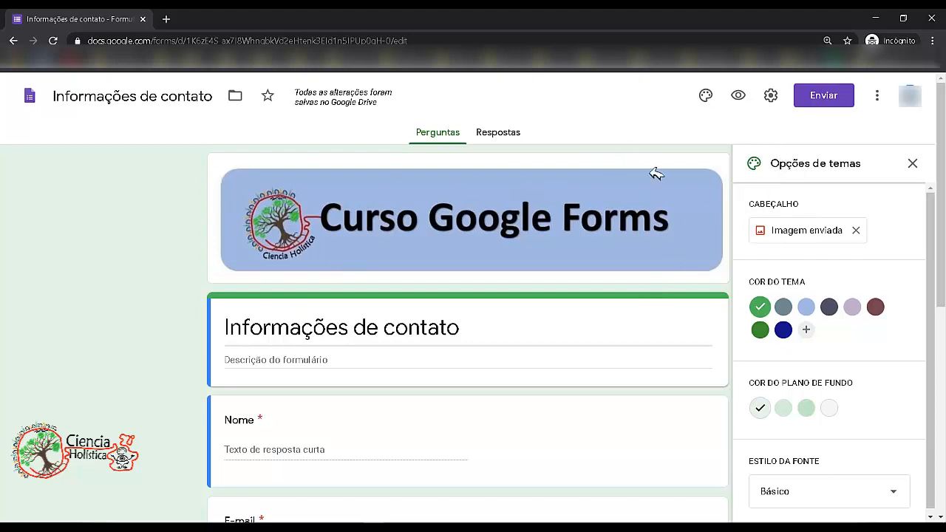
click(810, 231)
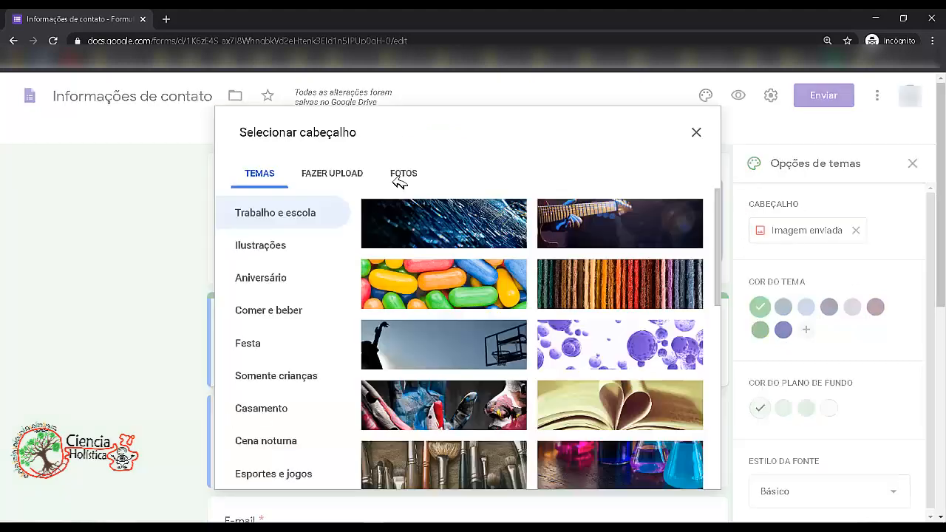
click(336, 171)
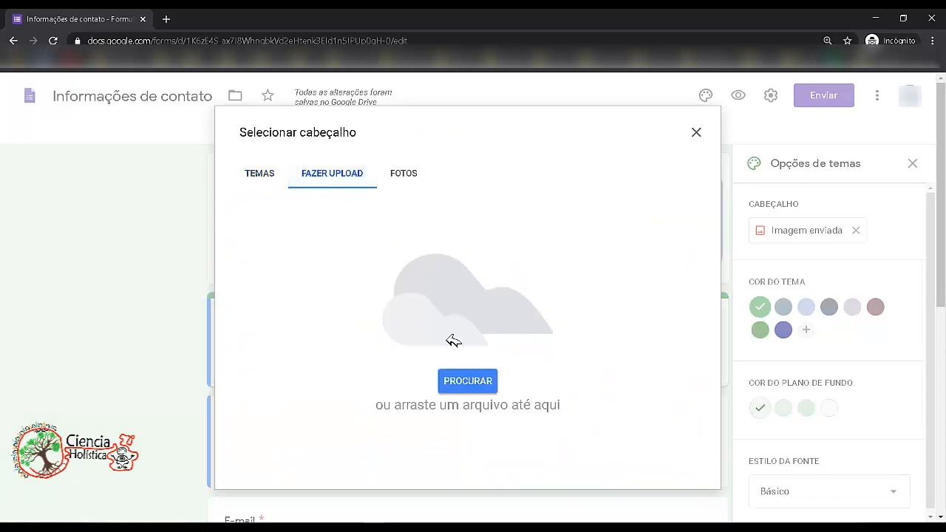
click(696, 135)
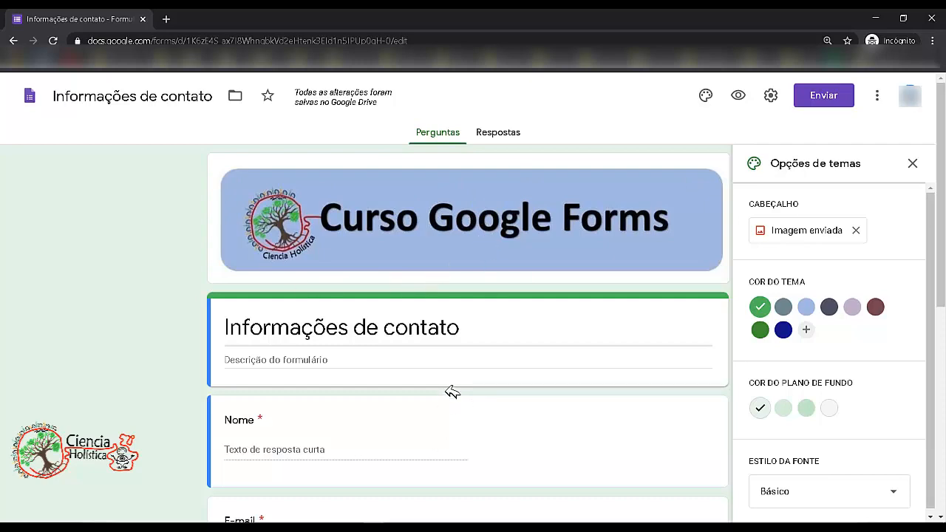
- Try the Divertido, Formal and Decorativo font styles, then set the font style back to Básico
scroll(821, 466, down, 1)
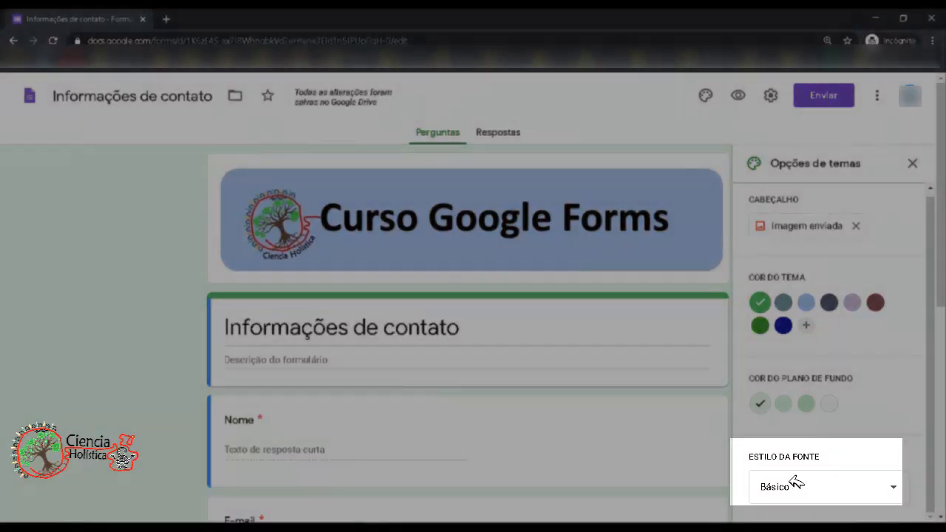
click(792, 482)
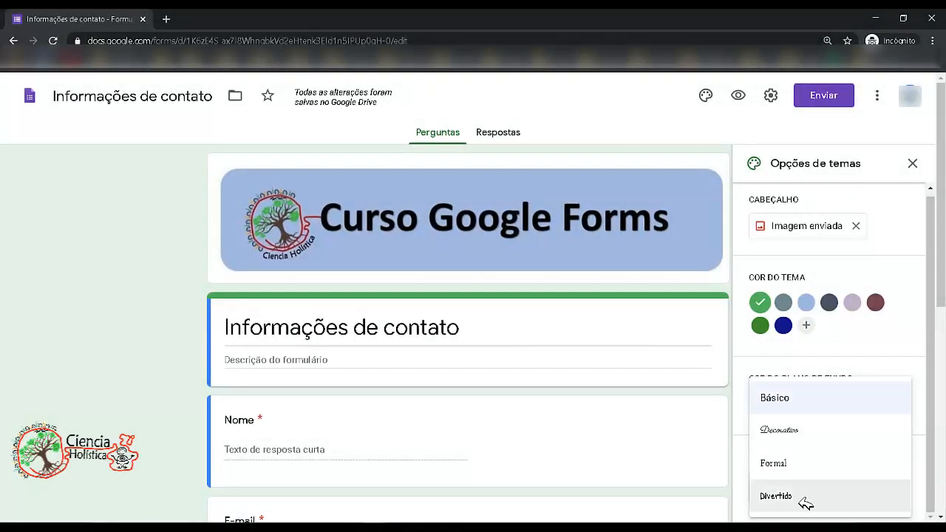
click(804, 502)
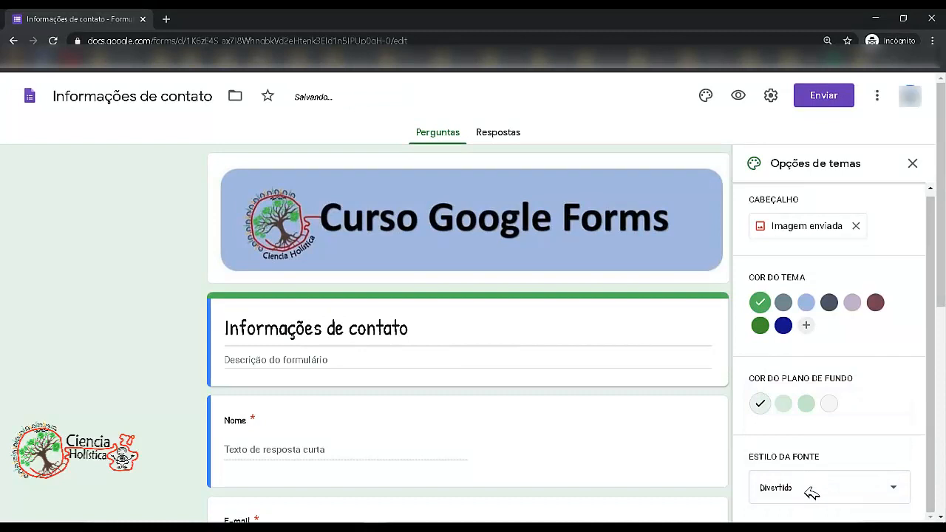
click(812, 493)
click(808, 464)
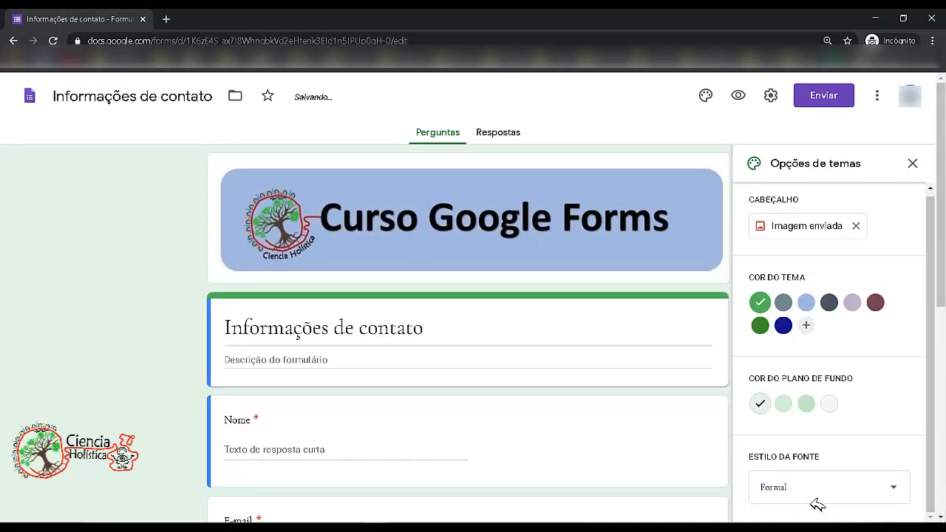
click(817, 502)
click(806, 440)
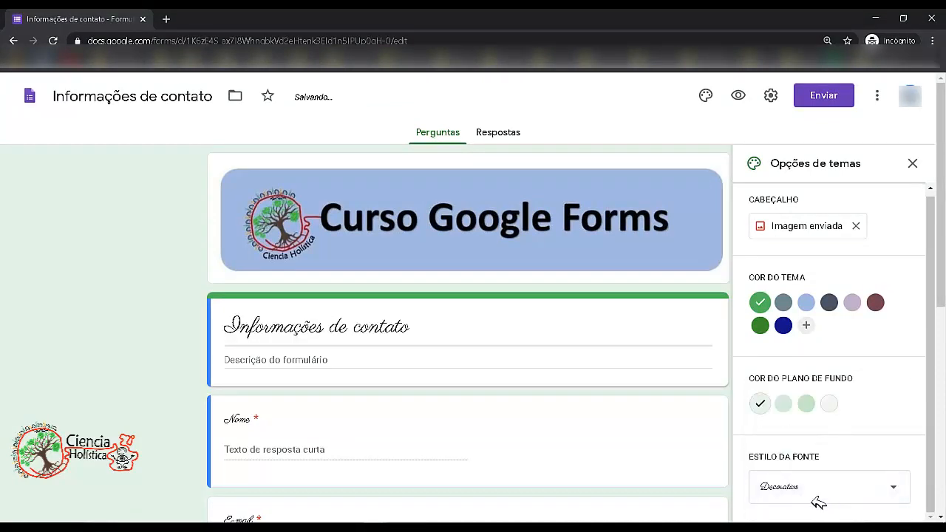
click(817, 502)
click(806, 397)
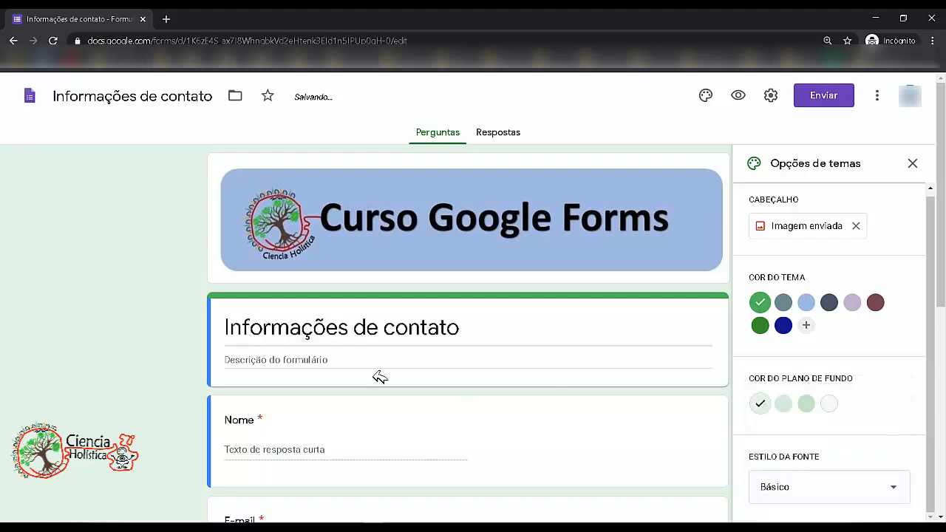
triple_click(454, 338)
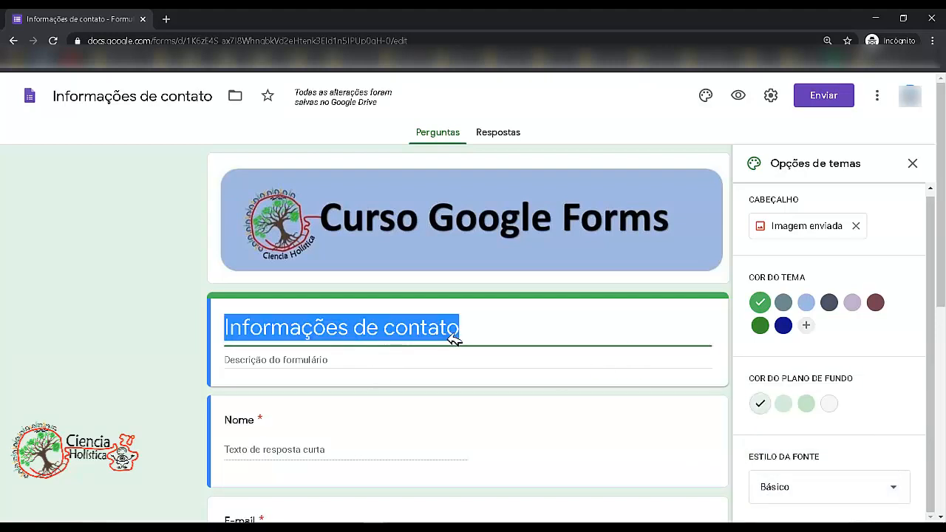
click(454, 332)
drag(301, 329, 474, 333)
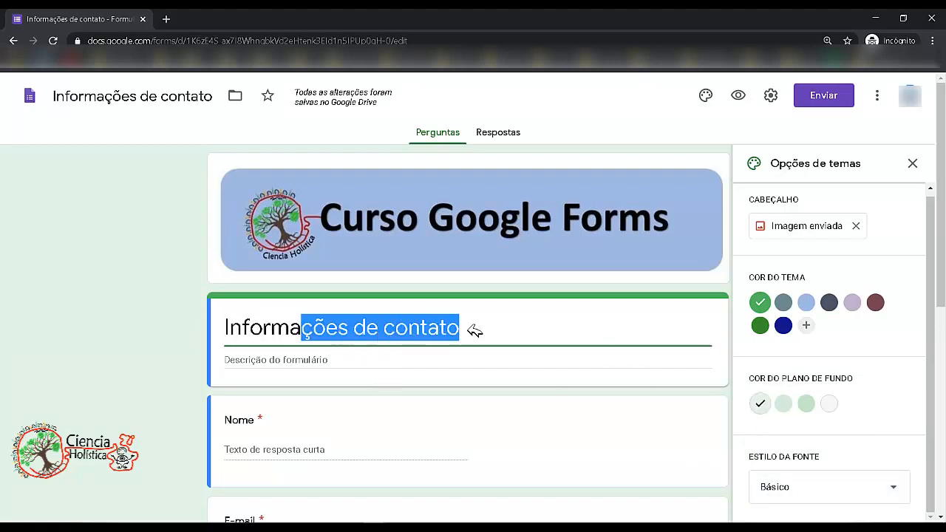
click(521, 328)
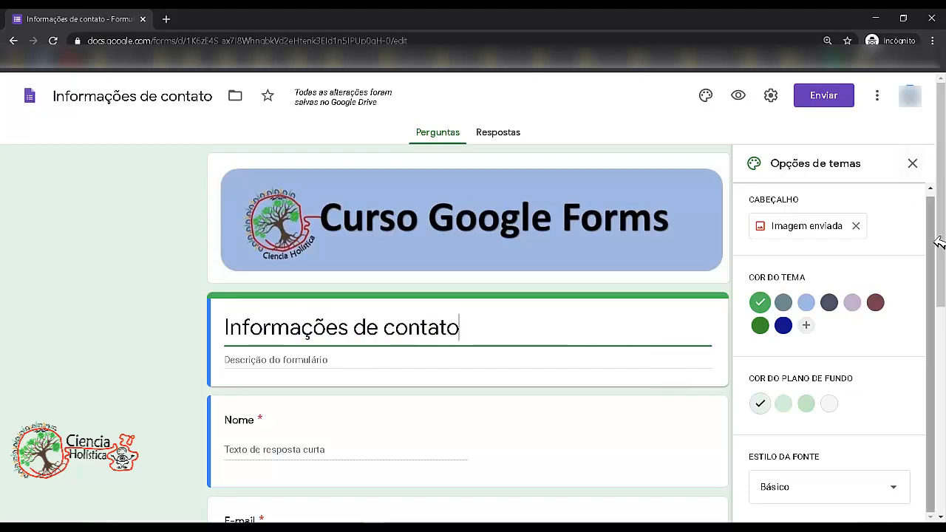
- Close the theme options panel
drag(934, 244, 943, 186)
drag(945, 230, 937, 281)
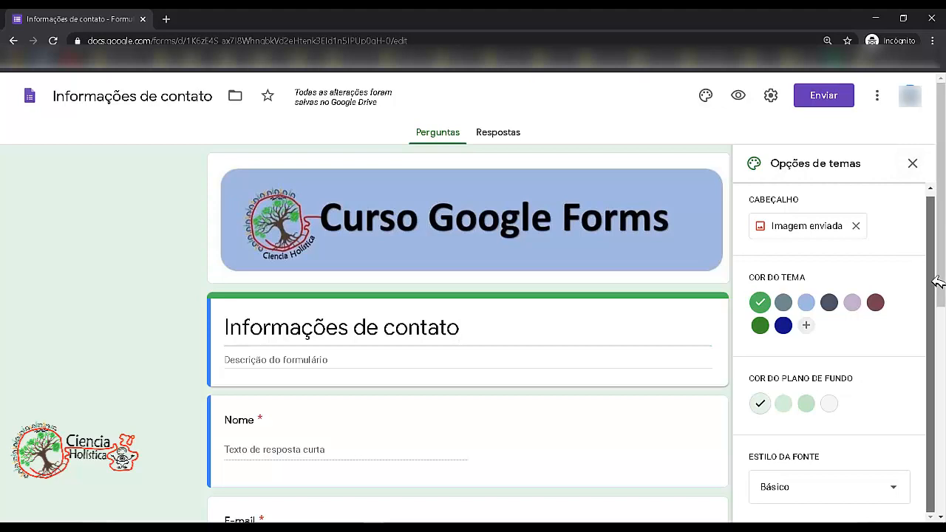
click(912, 164)
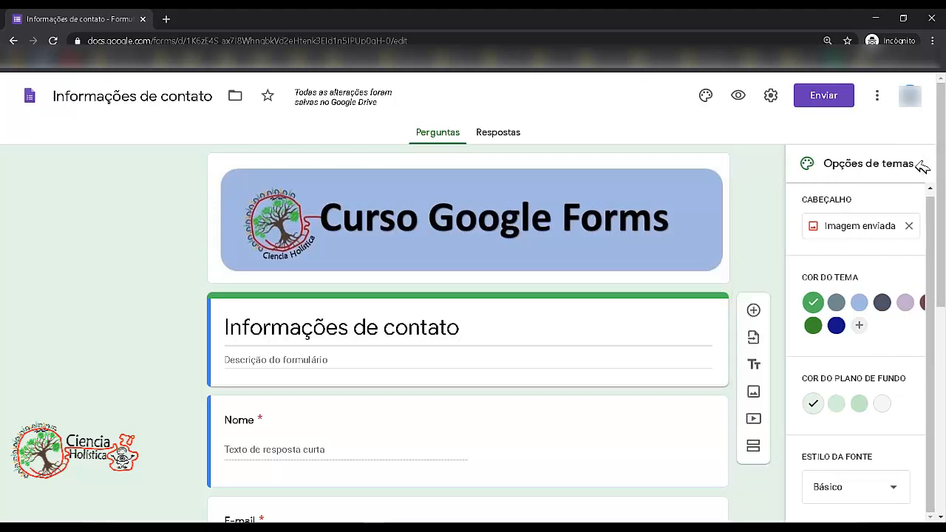
- Scroll through the form to review the title and questions with the new header
scroll(940, 222, down, 5)
drag(945, 377, 944, 219)
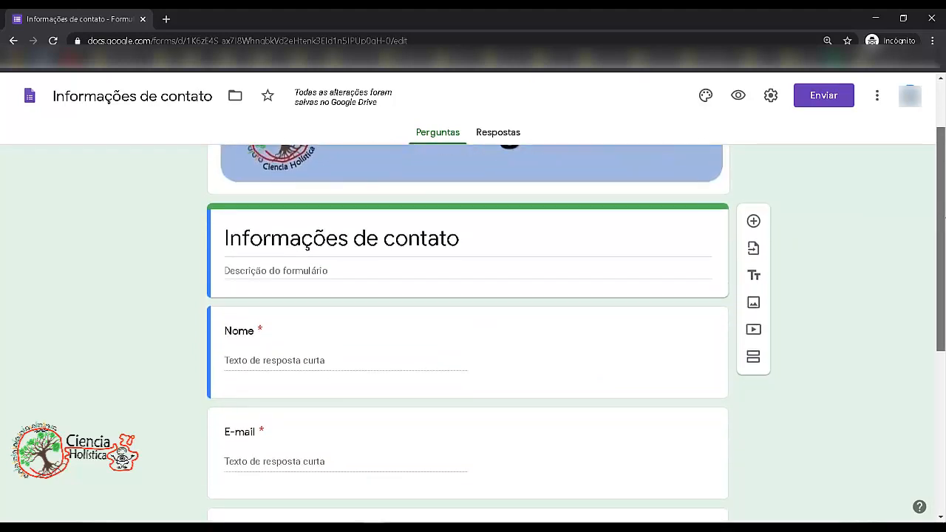
triple_click(450, 241)
click(424, 232)
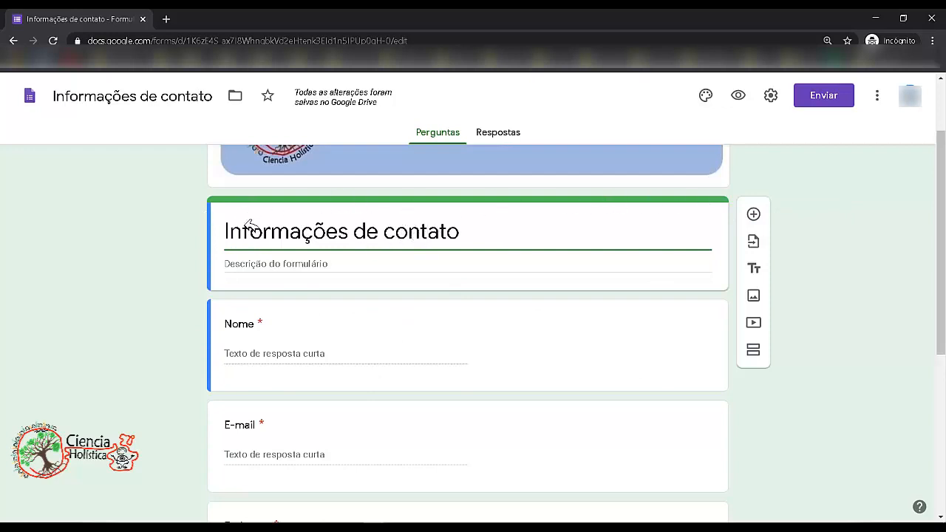
scroll(503, 310, down, 4)
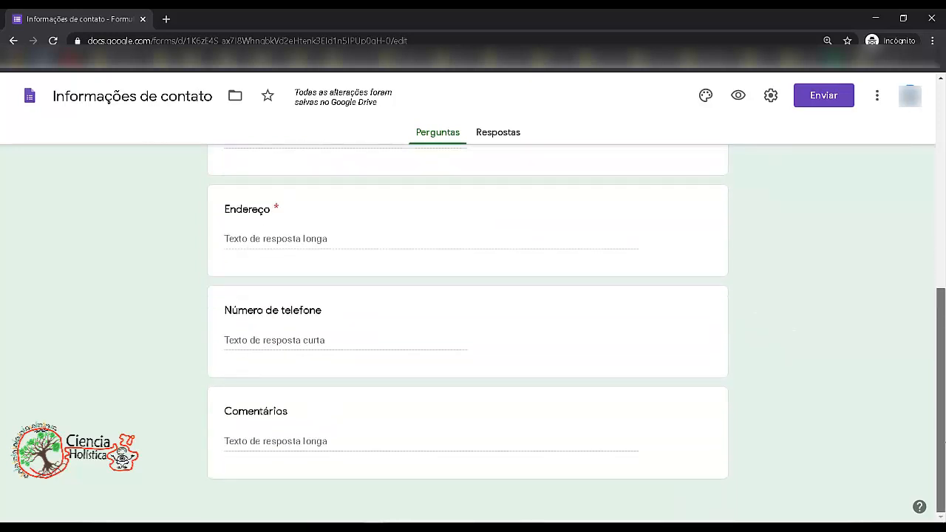
scroll(503, 311, up, 5)
scroll(708, 328, down, 1)
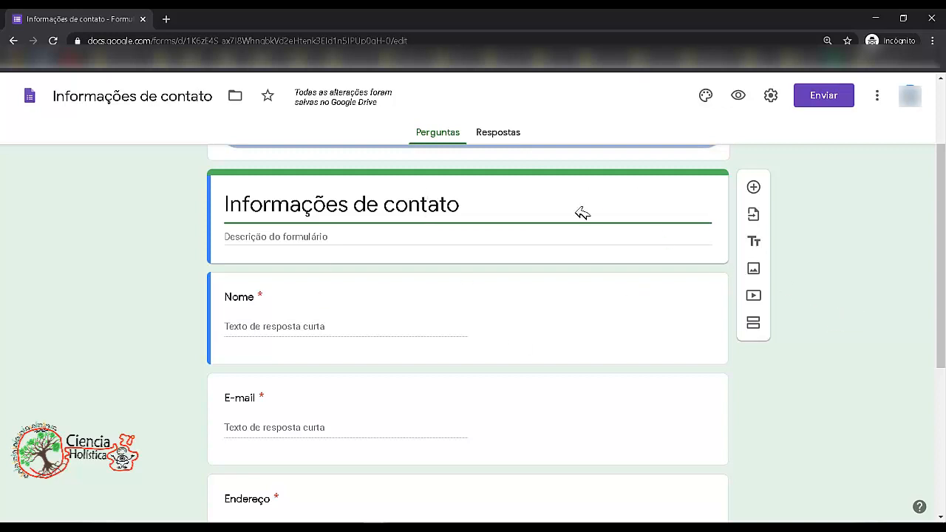
- Add a new section below the form title
click(754, 323)
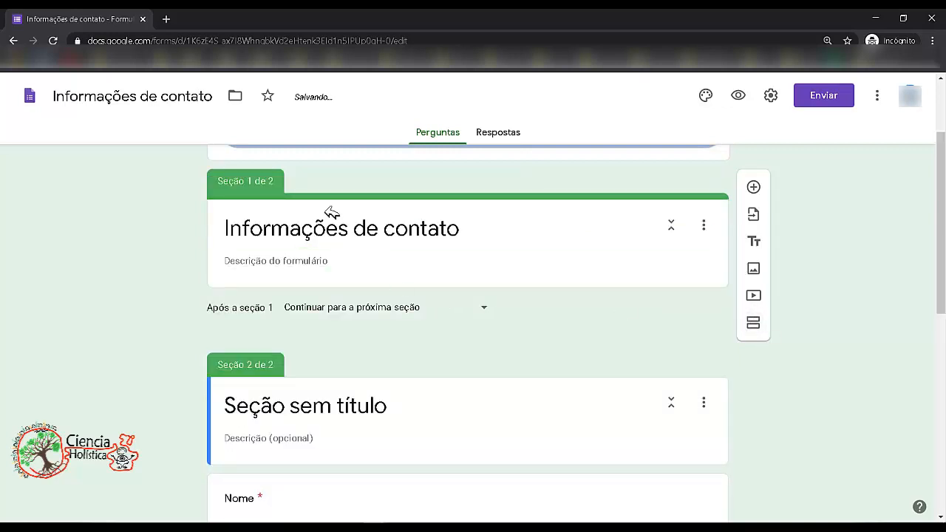
mouse_move(942, 239)
mouse_down()
mouse_move(942, 219)
mouse_move(943, 305)
mouse_move(944, 216)
mouse_move(943, 234)
mouse_up()
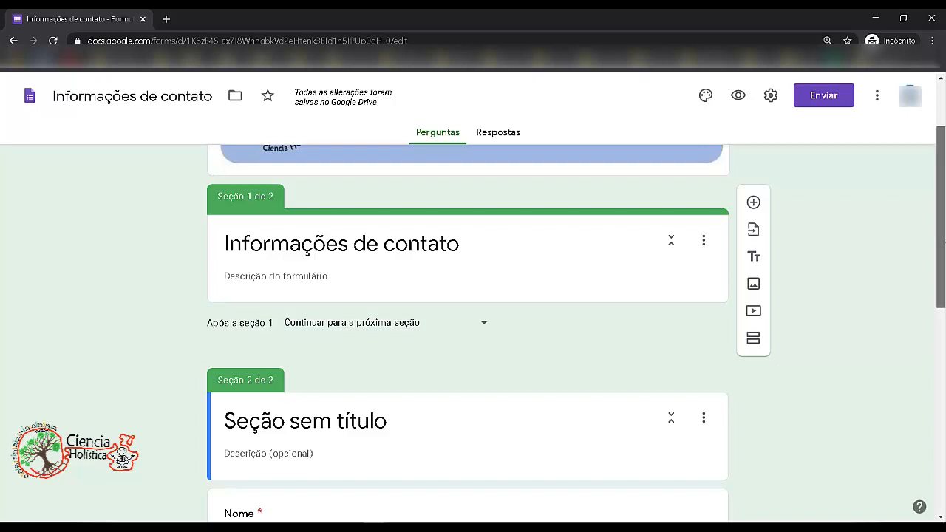
- Rename the form title to Inscrição ao curso
drag(944, 240, 944, 252)
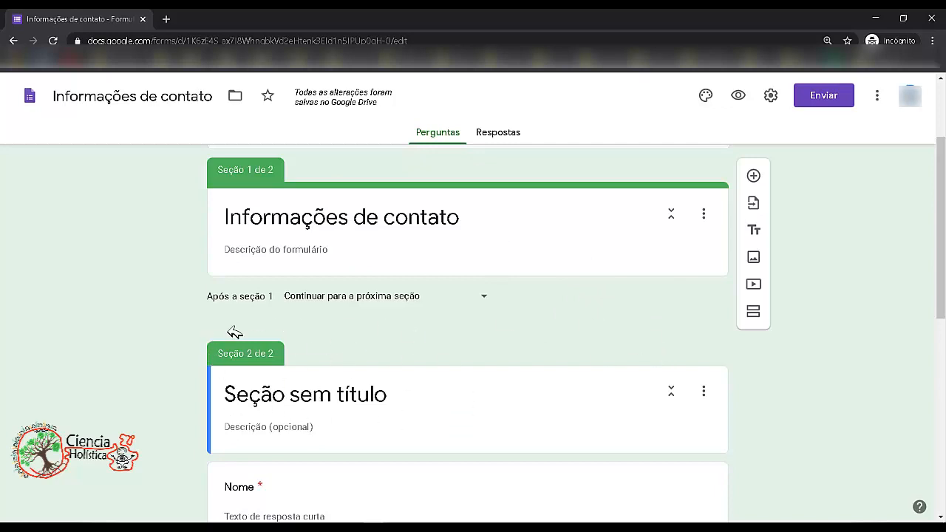
scroll(473, 333, down, 5)
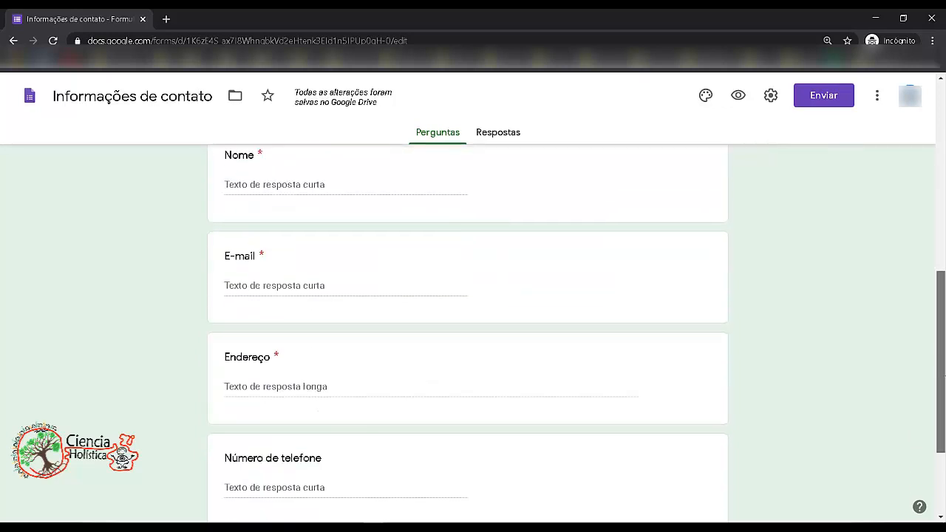
scroll(534, 385, up, 5)
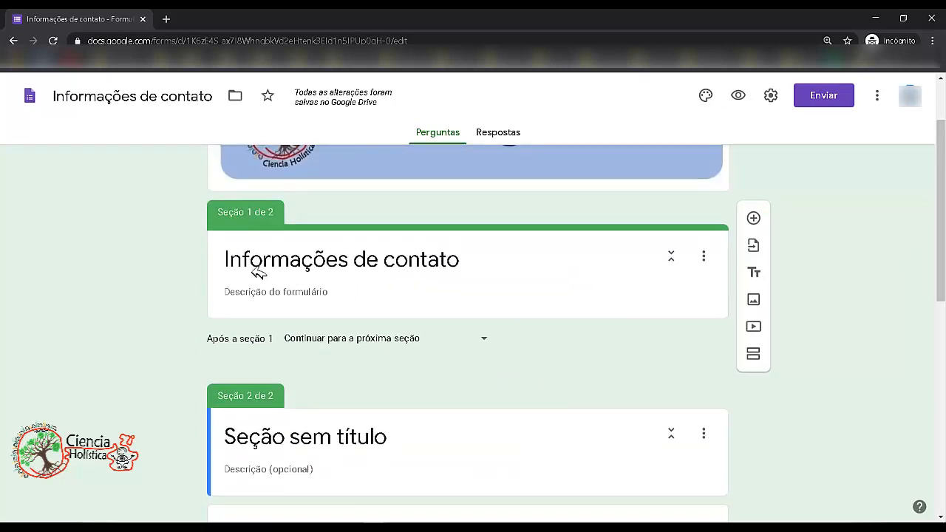
triple_click(299, 270)
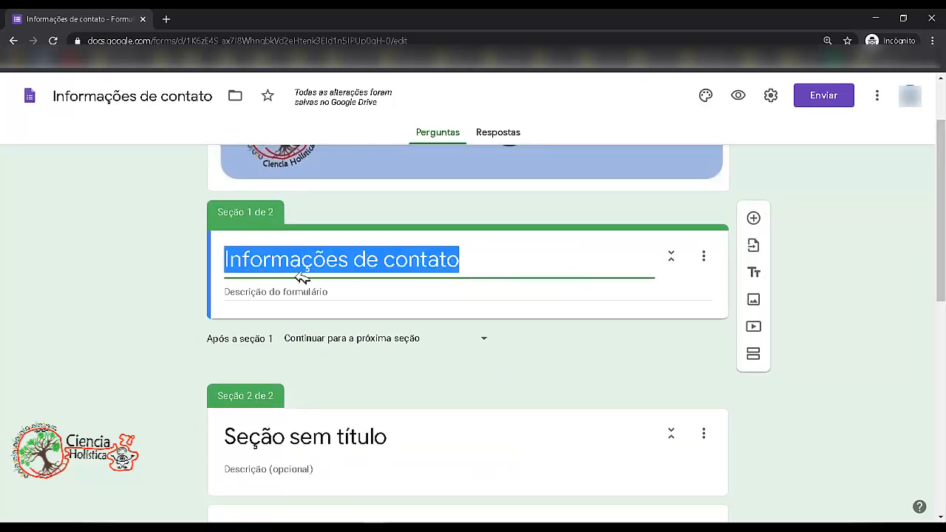
click(488, 343)
click(594, 352)
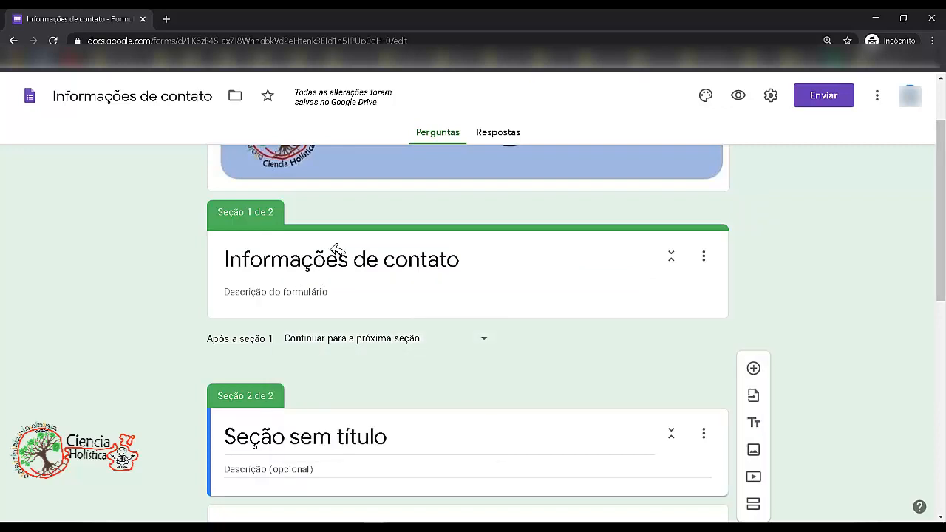
click(334, 262)
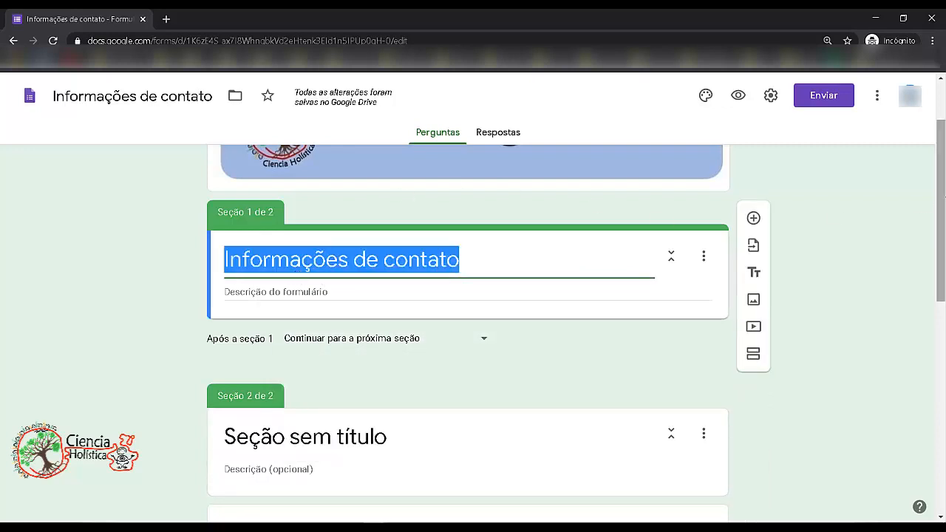
drag(943, 194, 943, 175)
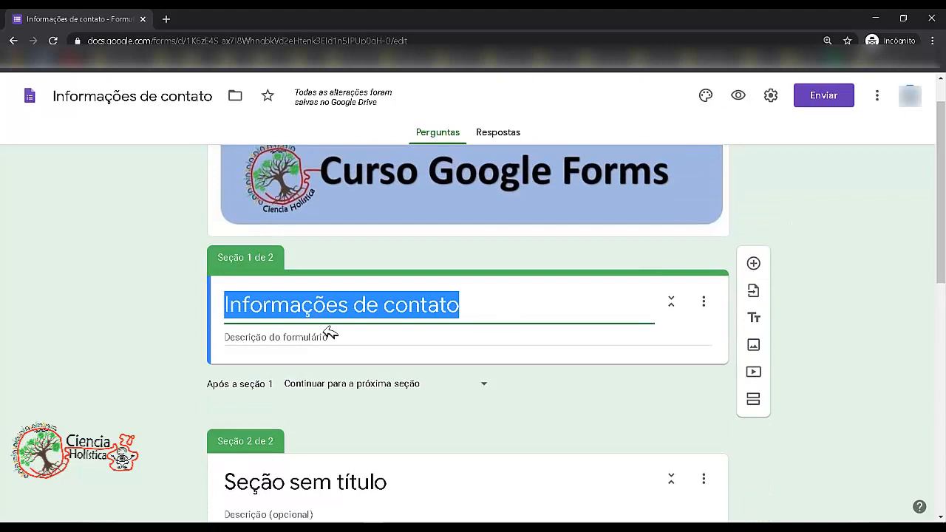
click(367, 314)
mouse_move(941, 214)
mouse_down()
mouse_move(941, 231)
mouse_move(942, 202)
mouse_up()
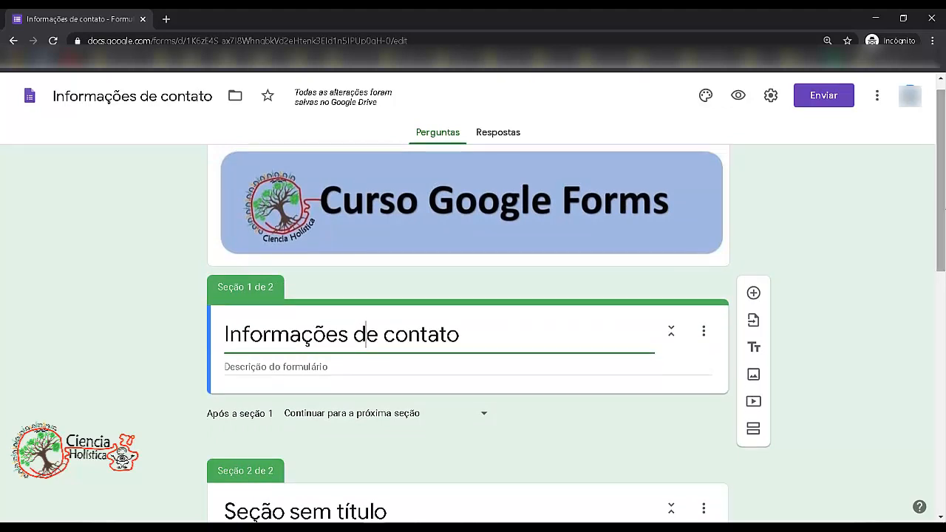
drag(458, 336, 213, 333)
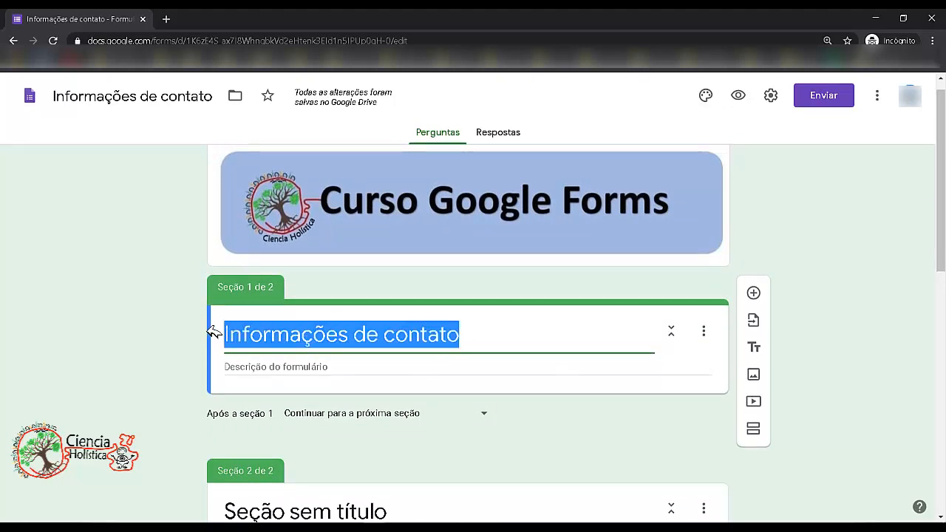
key(super+space)
text(Inscrição)
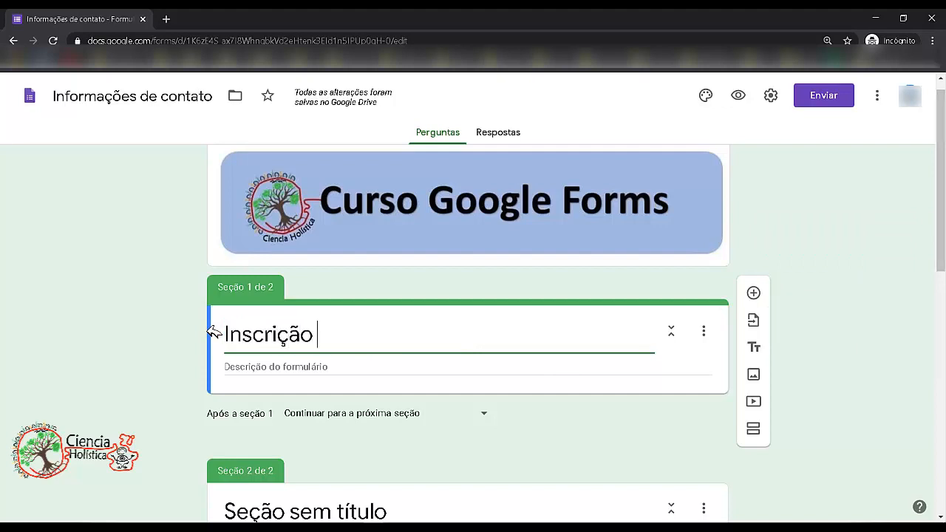
text( ao curso)
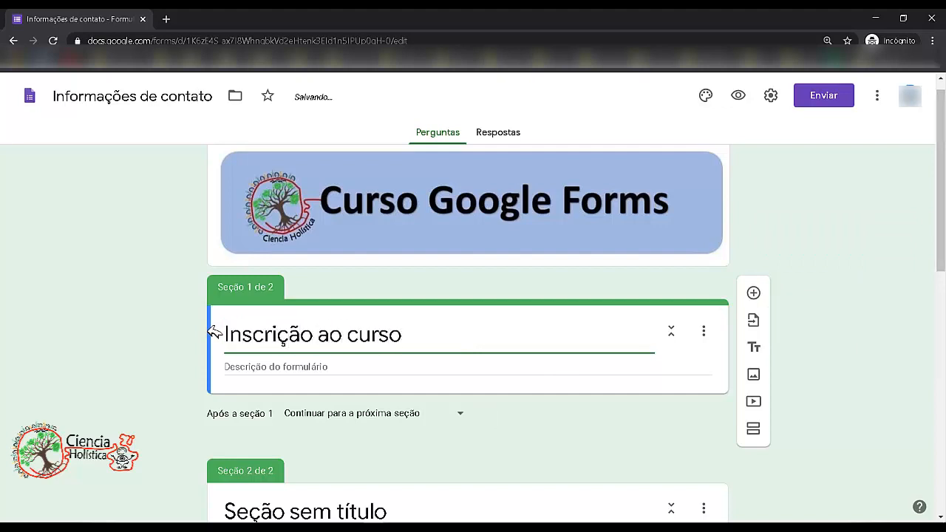
- Fill the form description with placeholder text Xxxxxxxxx and xxxxx on two lines
click(296, 373)
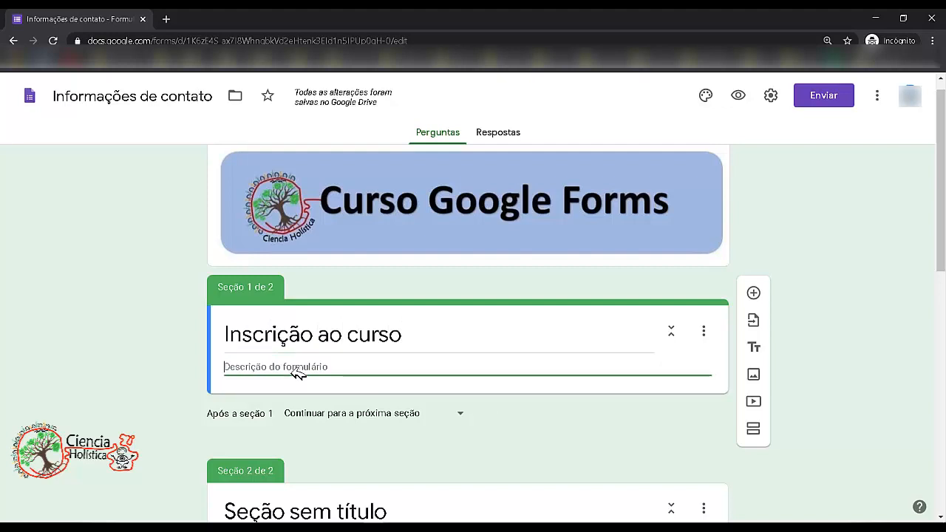
text(Xxx)
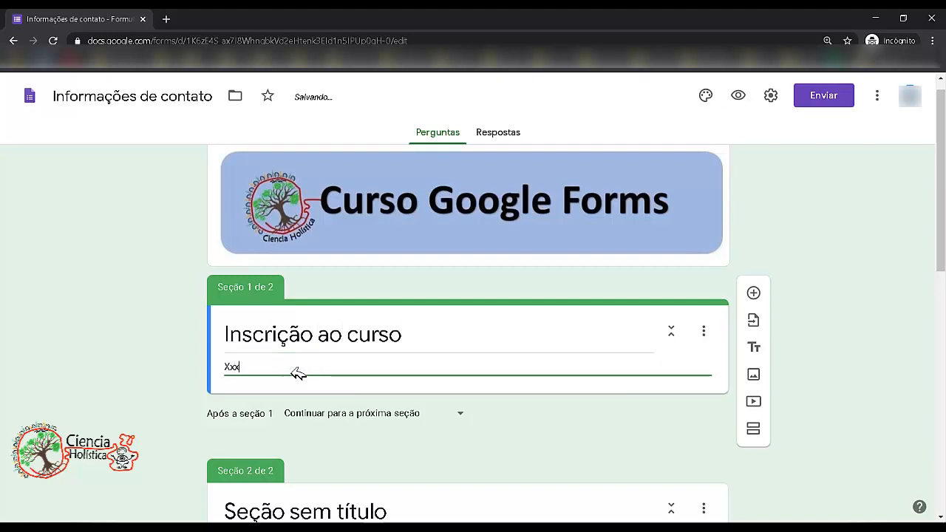
text(xxxxxx)
key(Return)
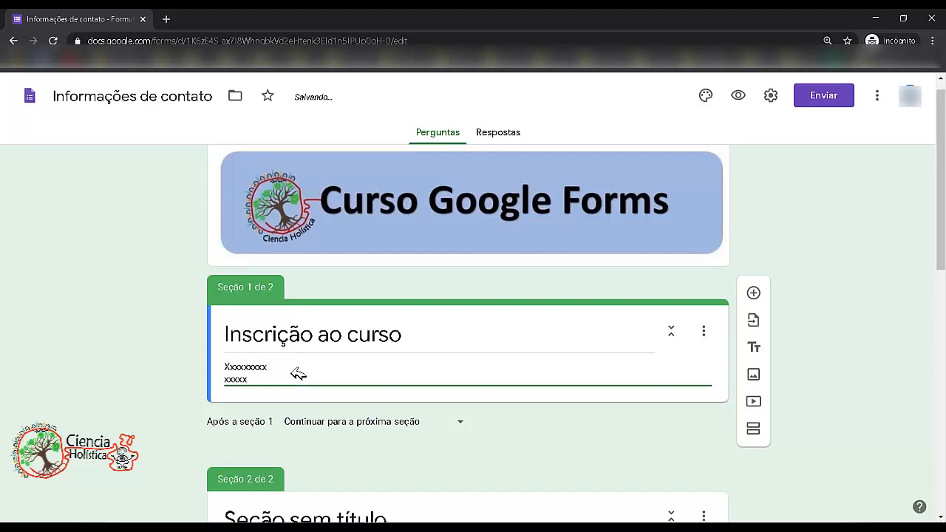
text(xxxxx)
key(Return)
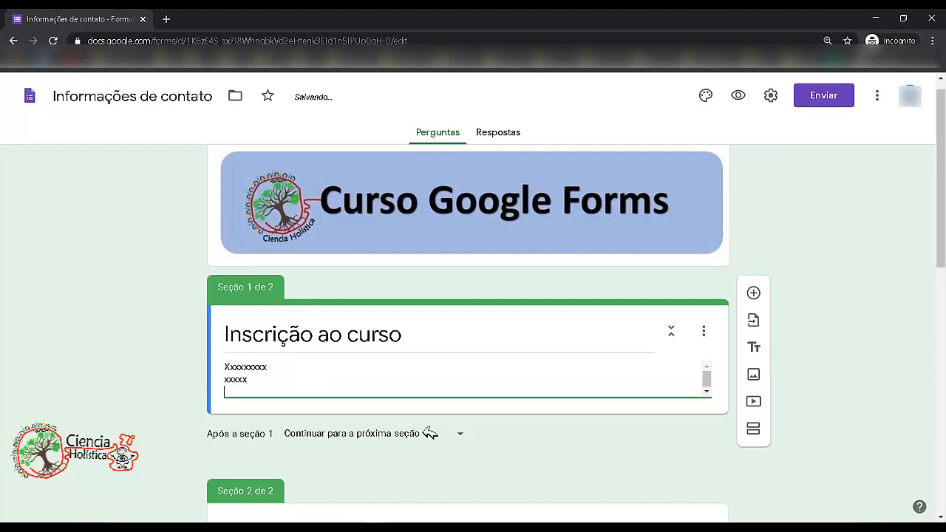
drag(281, 392, 197, 355)
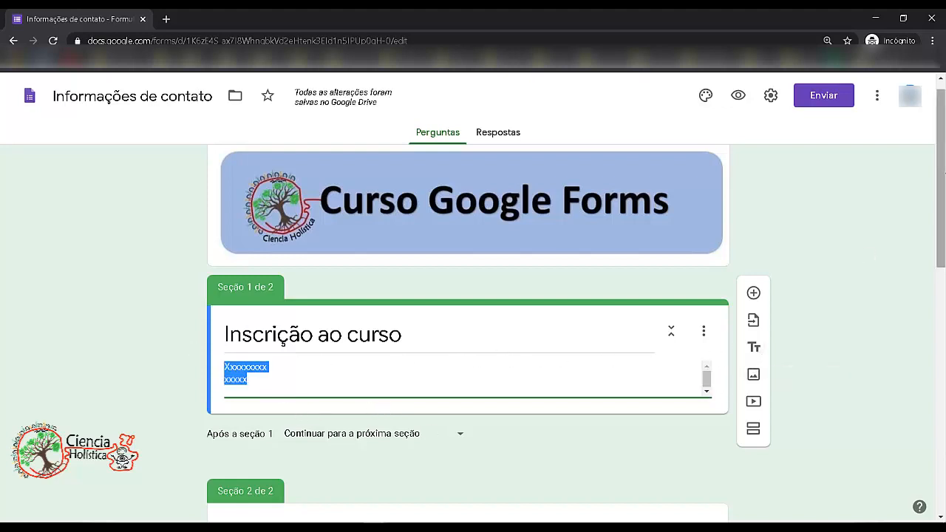
- Move the Nome question out of section 2 up into section 1, below the title
scroll(941, 214, down, 2)
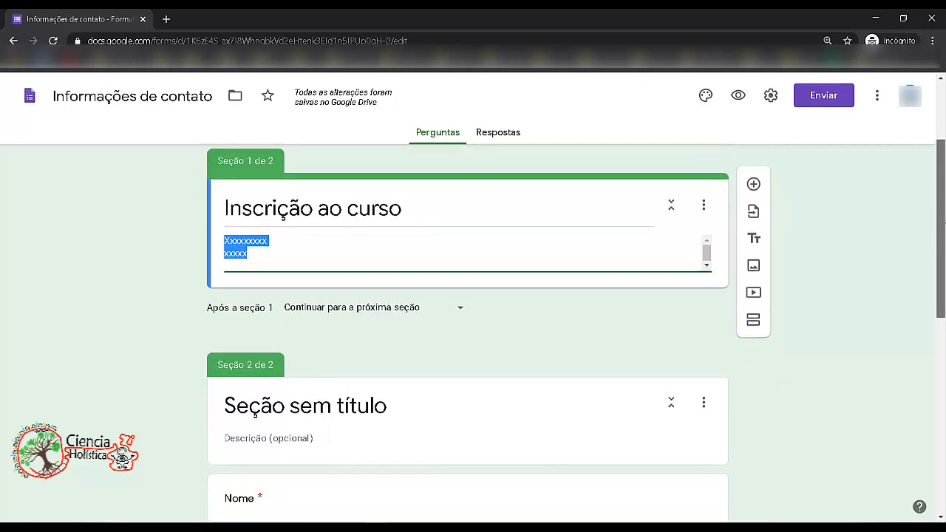
scroll(338, 405, down, 1)
click(500, 411)
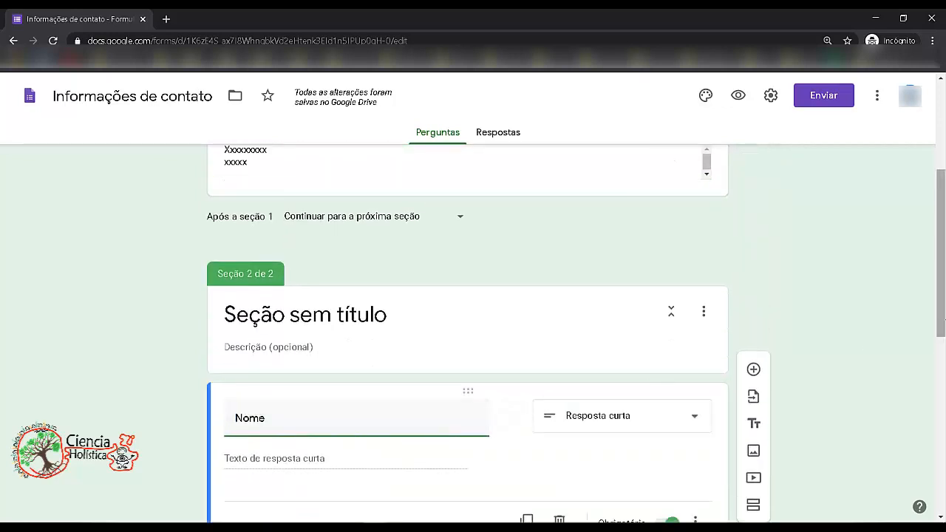
mouse_move(942, 278)
mouse_down()
mouse_move(943, 307)
mouse_move(944, 268)
mouse_up()
drag(492, 414, 503, 258)
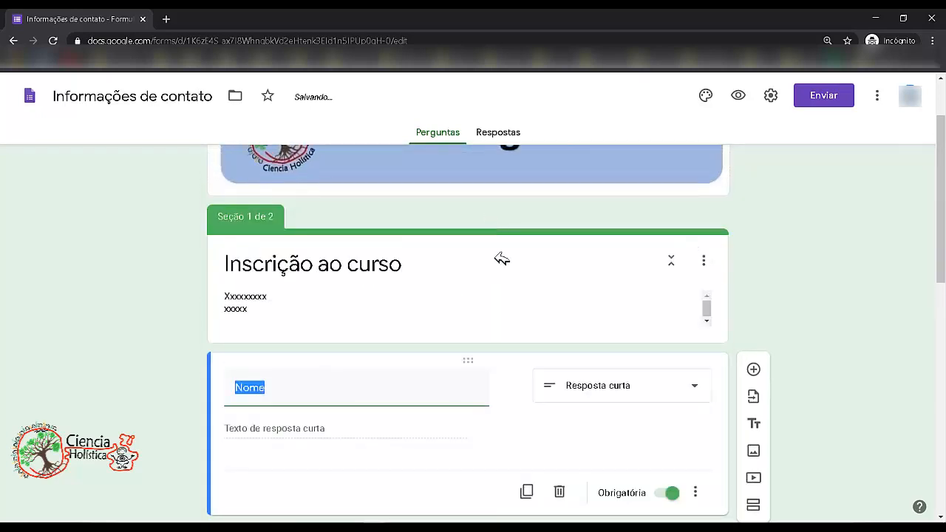
scroll(940, 221, up, 1)
drag(944, 173, 944, 294)
click(564, 398)
click(528, 420)
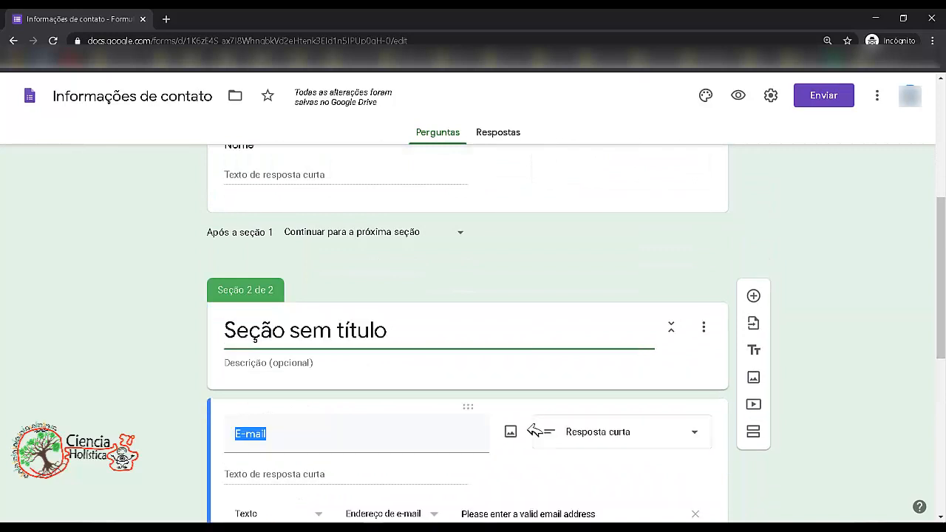
mouse_move(471, 414)
mouse_down()
mouse_move(475, 422)
mouse_move(485, 408)
mouse_up()
- Rename the Nome question in section 1 to Nome completo
scroll(462, 325, up, 3)
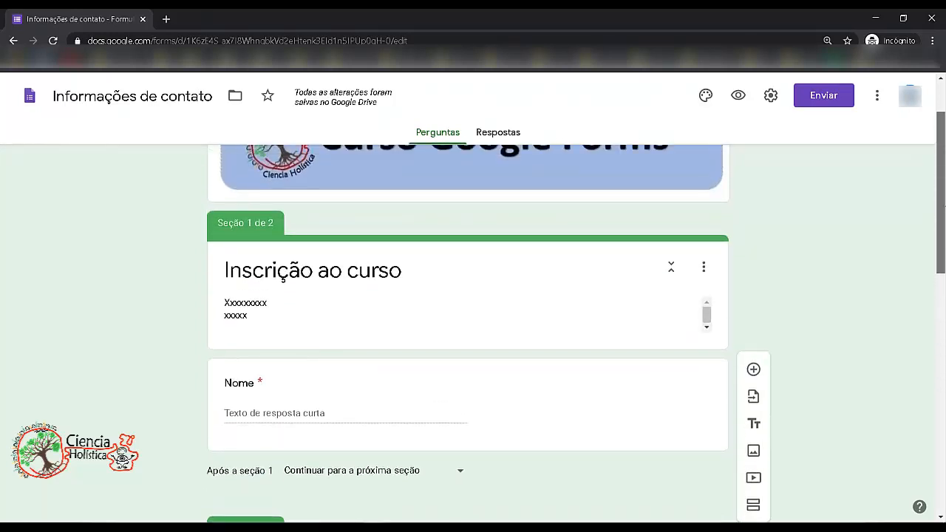
click(274, 390)
click(277, 393)
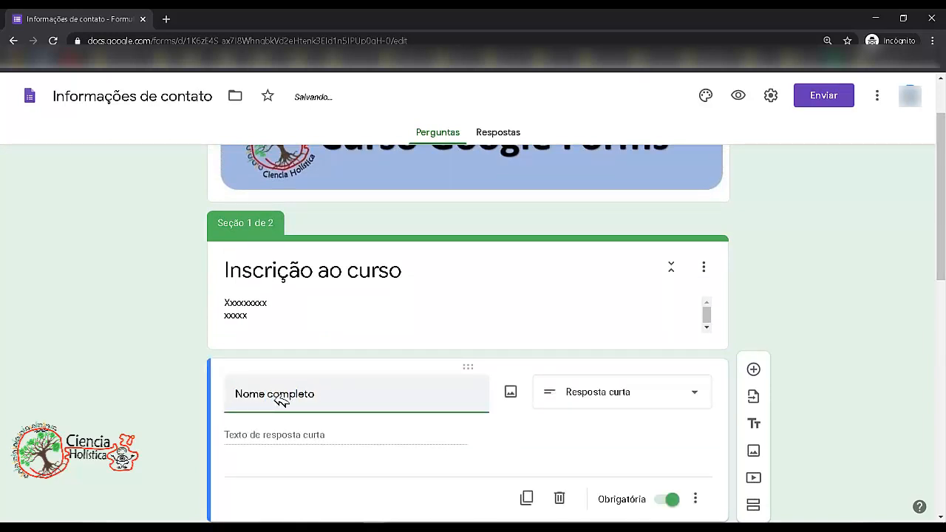
- Change the Nome completo question's answer type to Parágrafo
drag(942, 204, 943, 259)
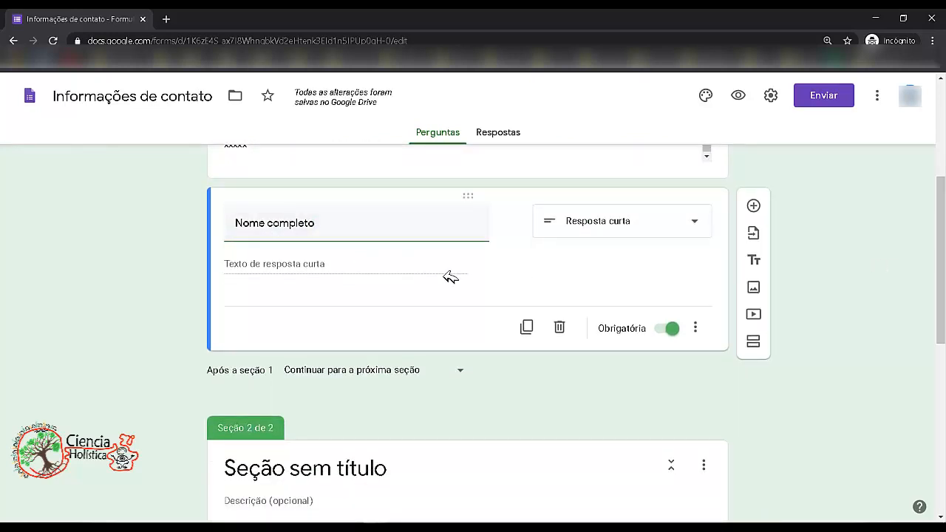
click(657, 224)
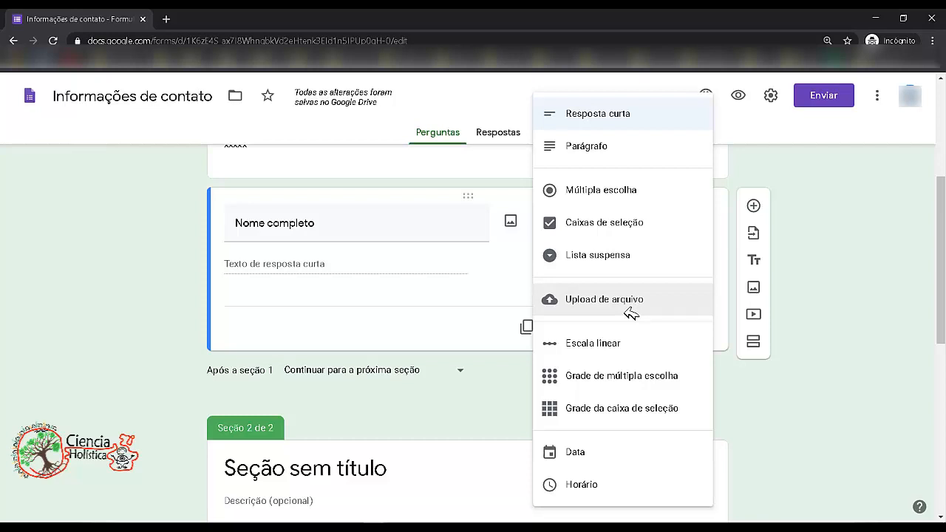
click(612, 148)
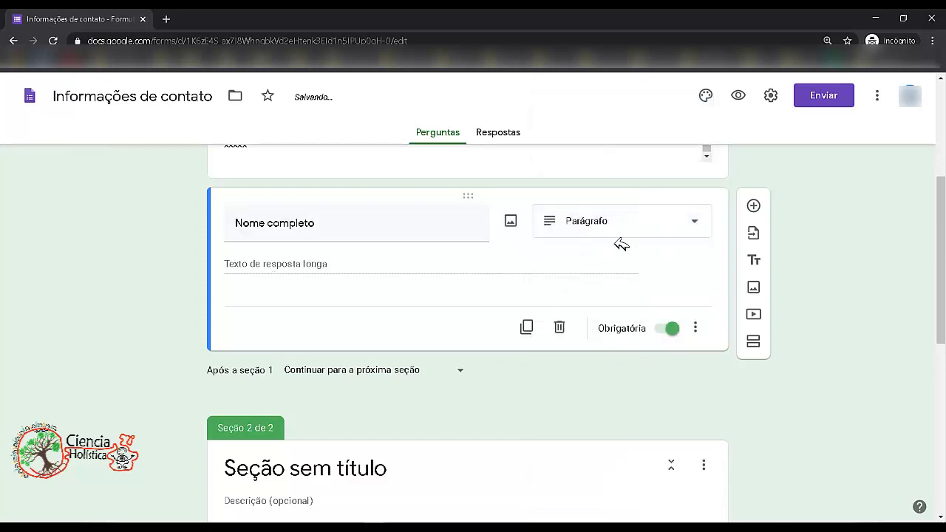
- Toggle the Nome completo question's Obrigatória switch off and back on
scroll(419, 307, up, 1)
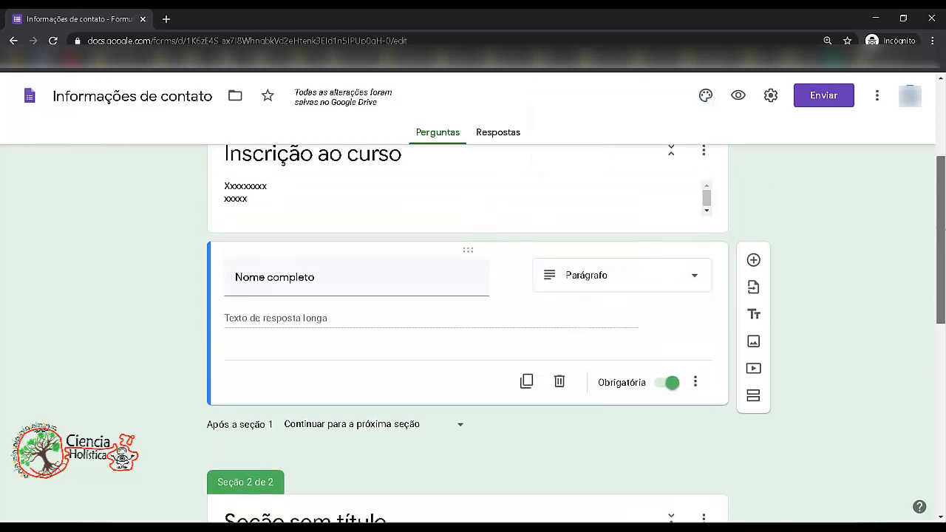
drag(945, 231, 945, 237)
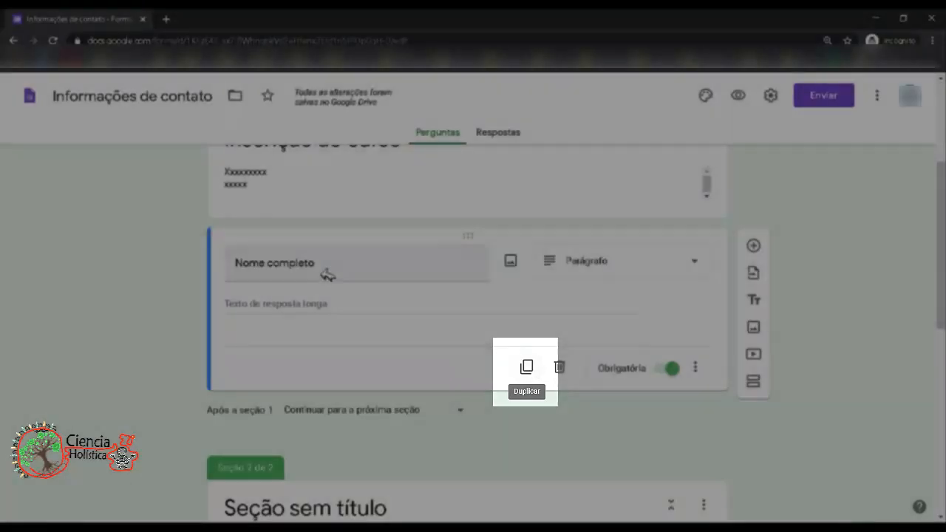
click(332, 279)
click(316, 266)
click(316, 266)
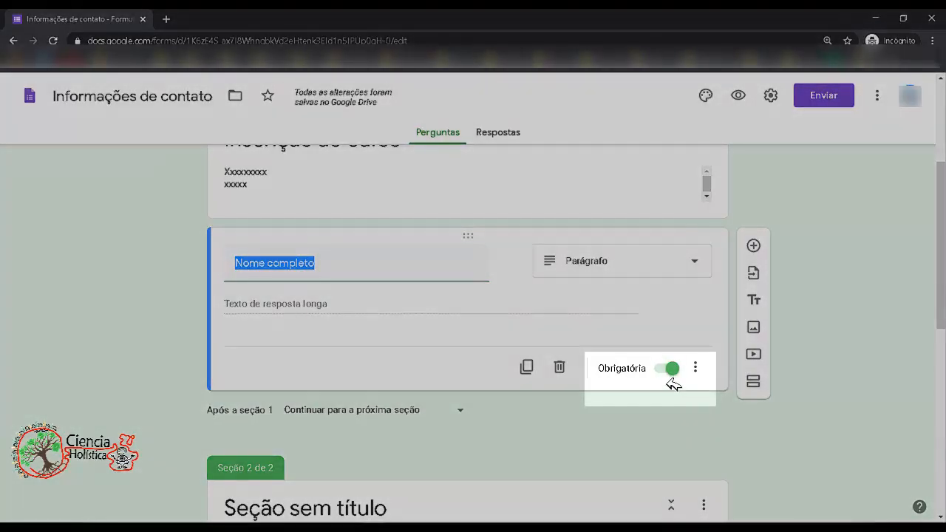
click(669, 369)
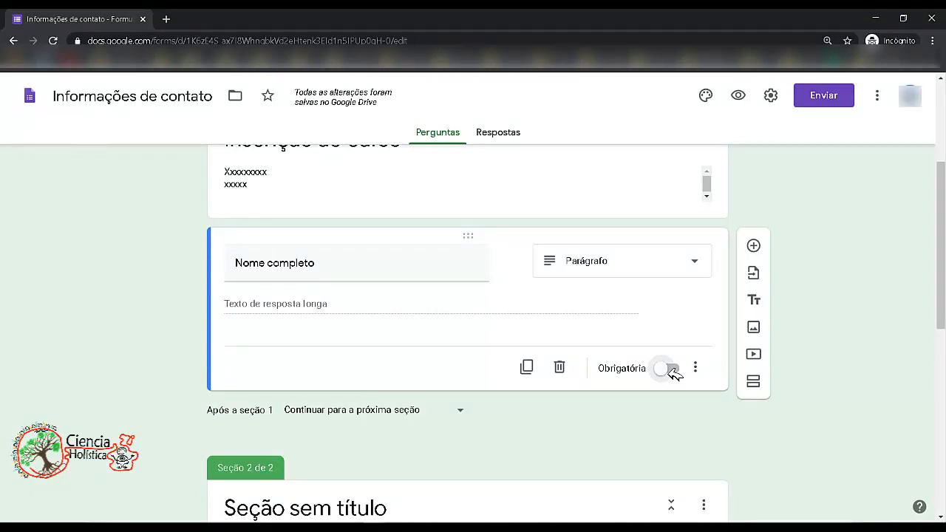
click(672, 369)
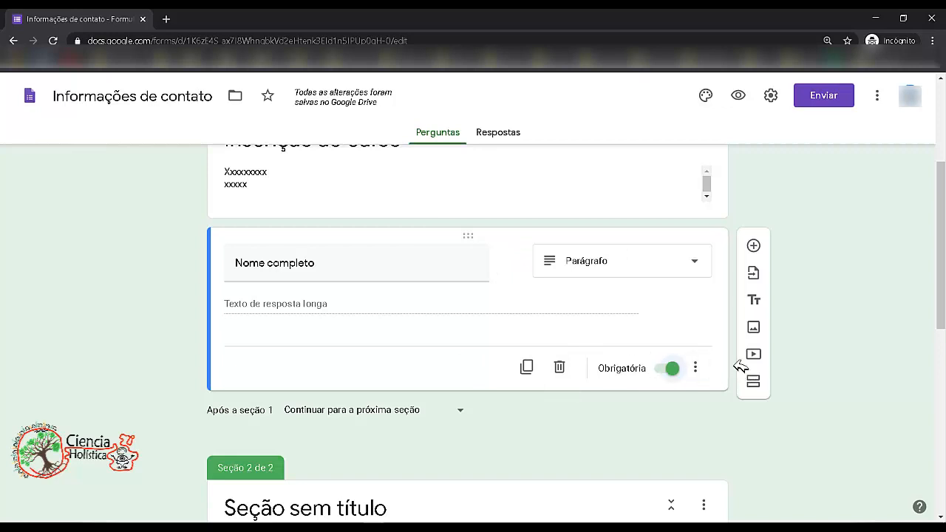
scroll(932, 273, down, 1)
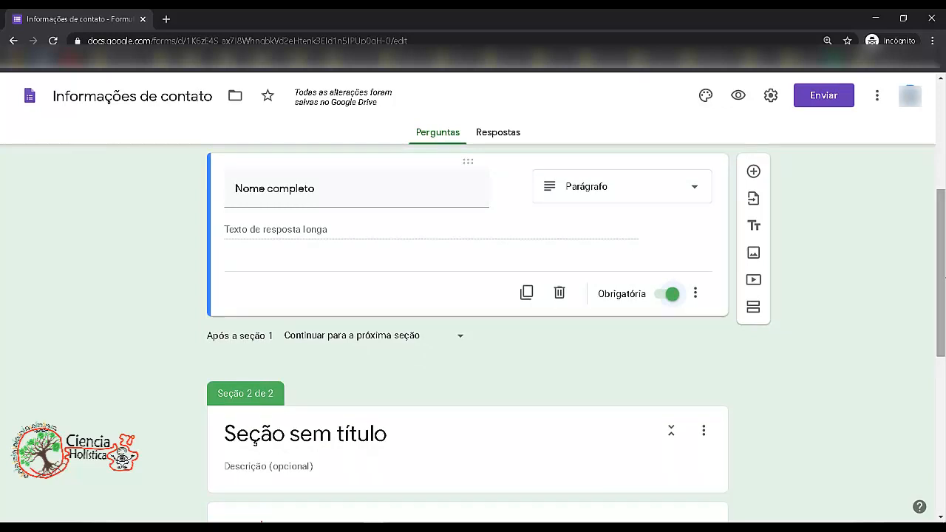
drag(944, 281, 943, 284)
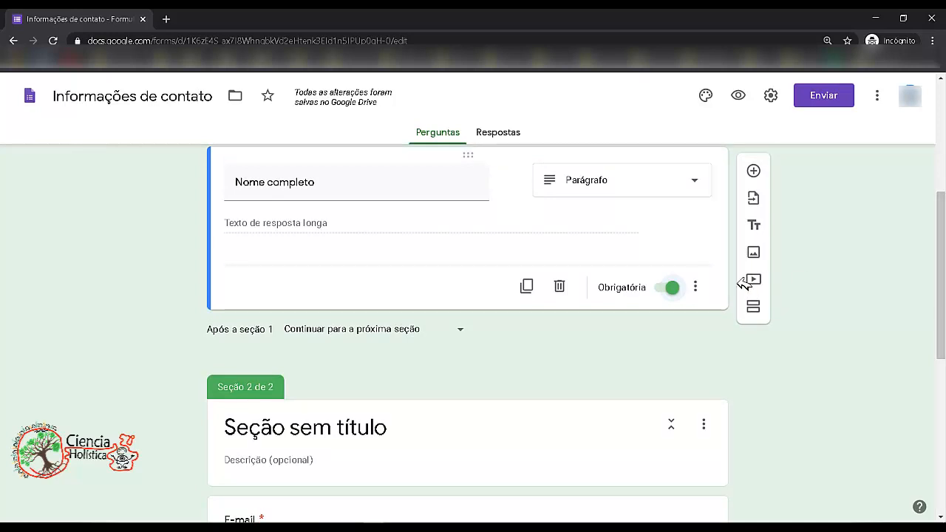
drag(944, 244, 944, 219)
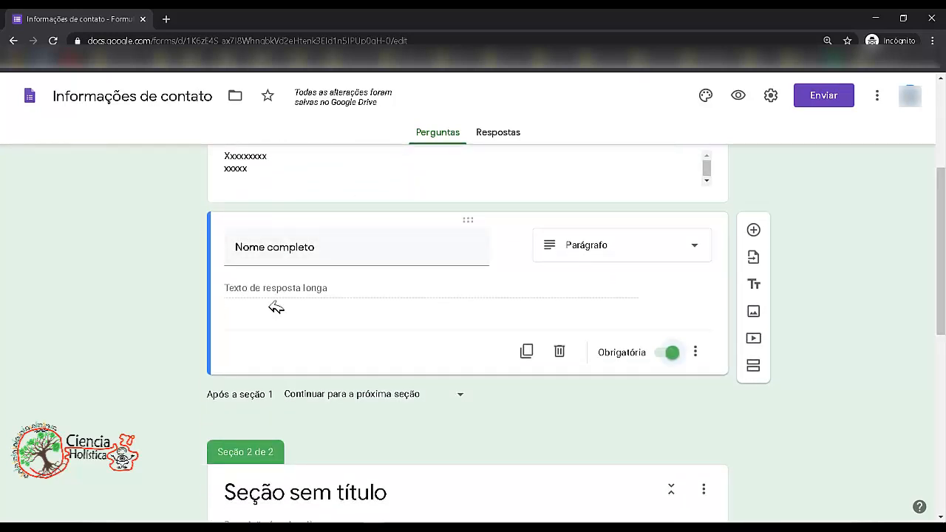
scroll(943, 193, up, 2)
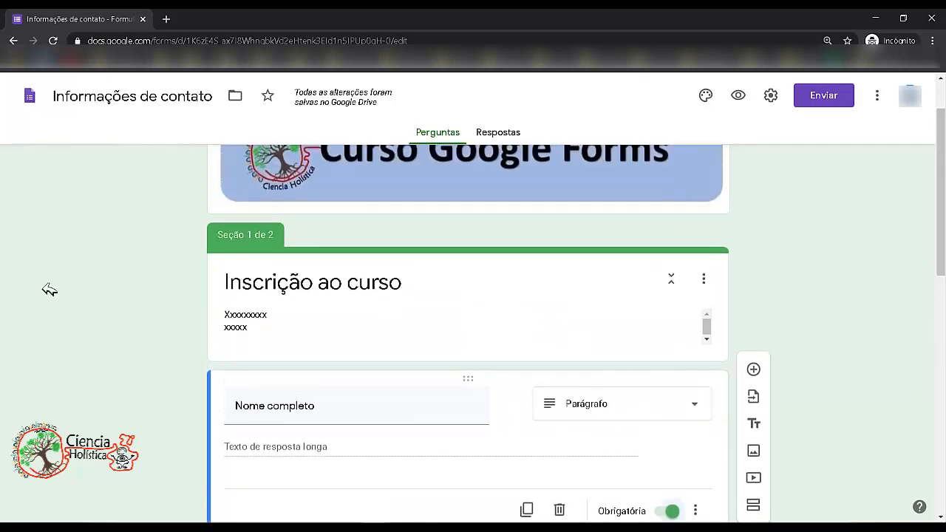
drag(944, 212, 944, 276)
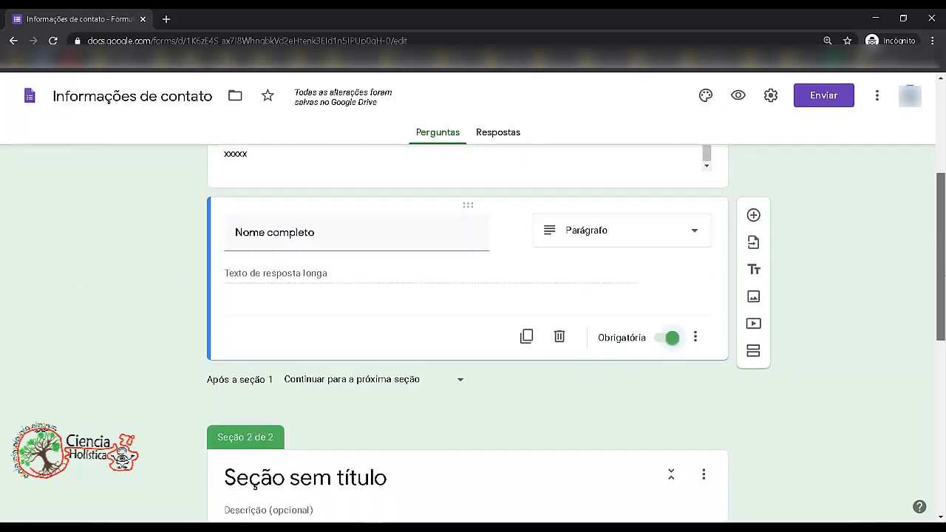
- Show a description for the Nome completo question and enter xxxxxxxxxx as its text
click(697, 338)
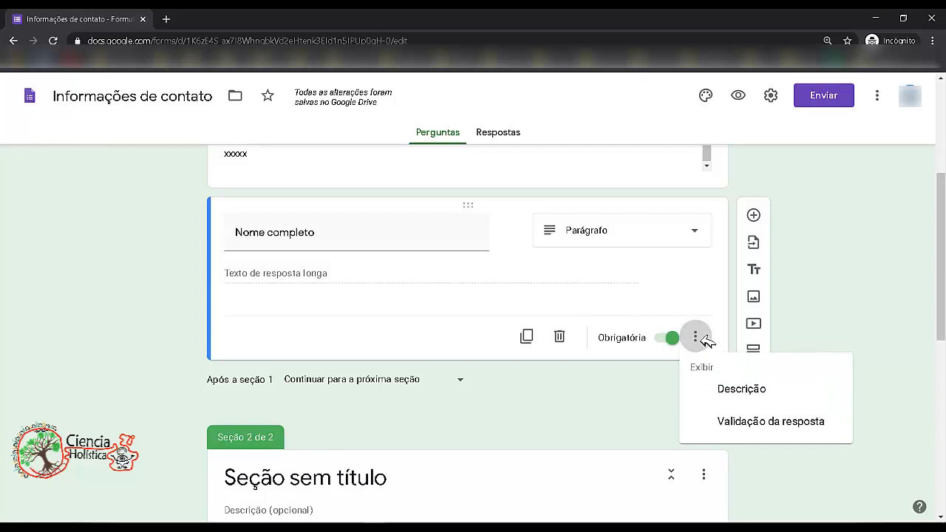
click(742, 388)
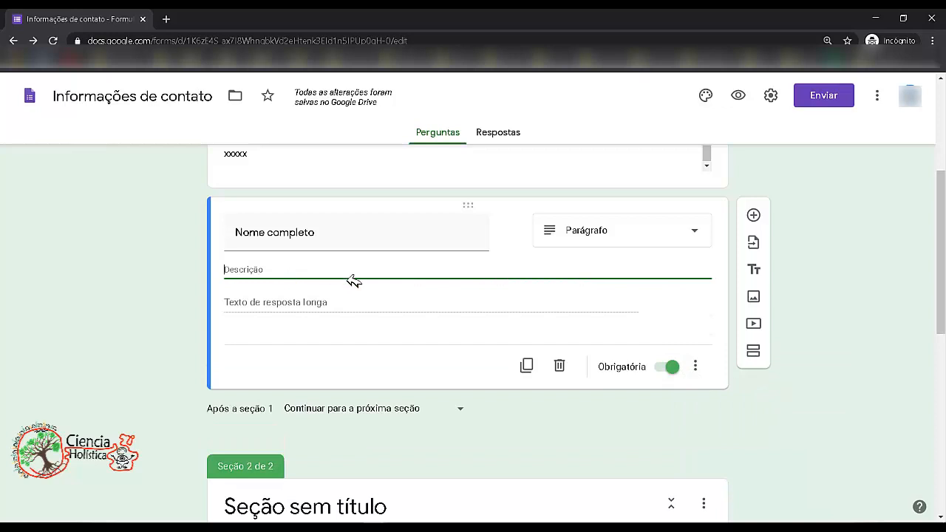
text(xxxxxxxxxx)
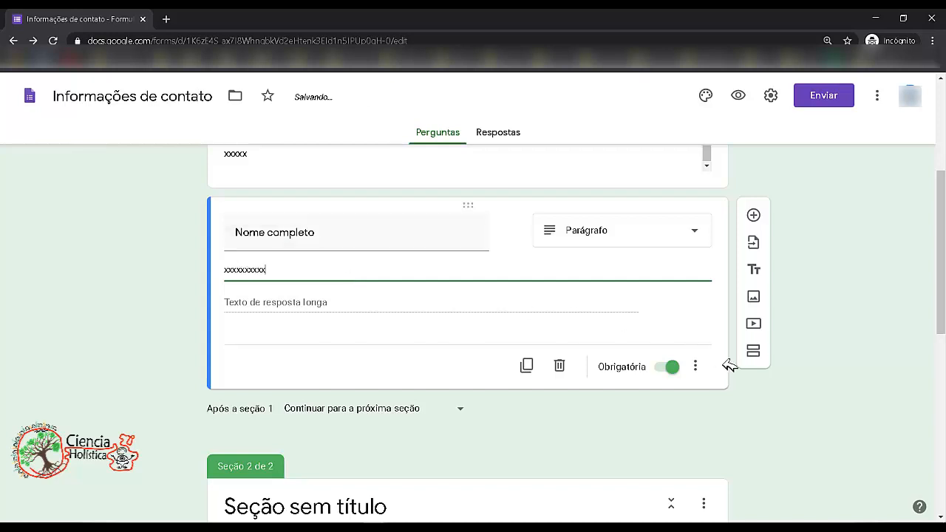
- Turn on response validation for the Nome completo question with Comprimento and Número mínimo de caracteres
click(698, 366)
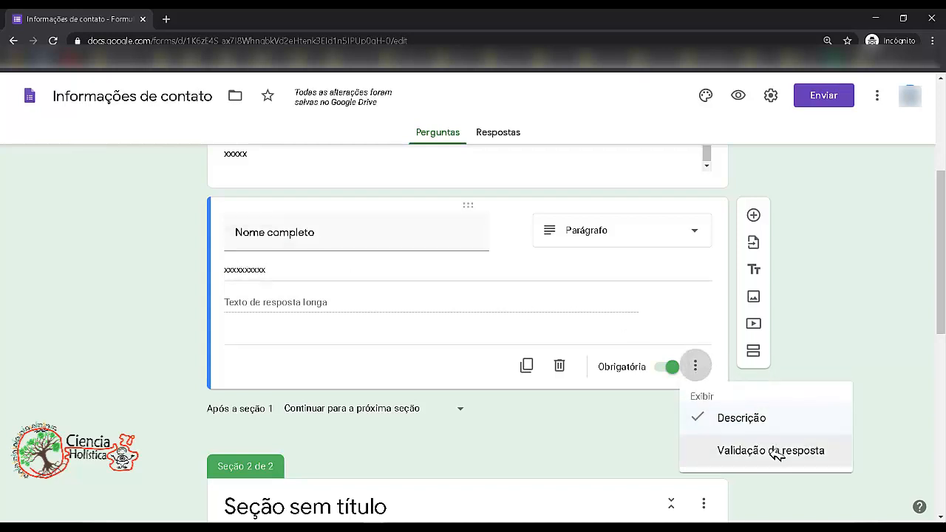
click(773, 451)
click(607, 347)
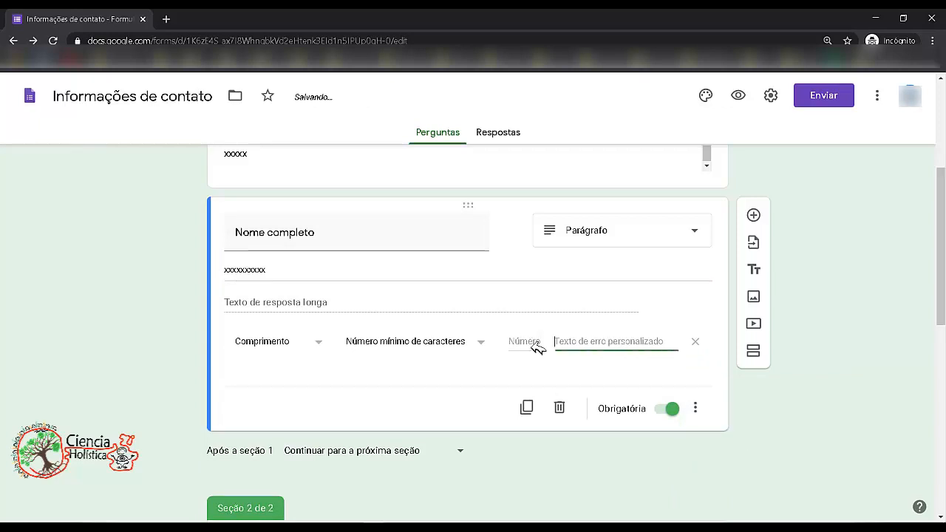
click(526, 346)
click(630, 347)
drag(944, 291, 944, 298)
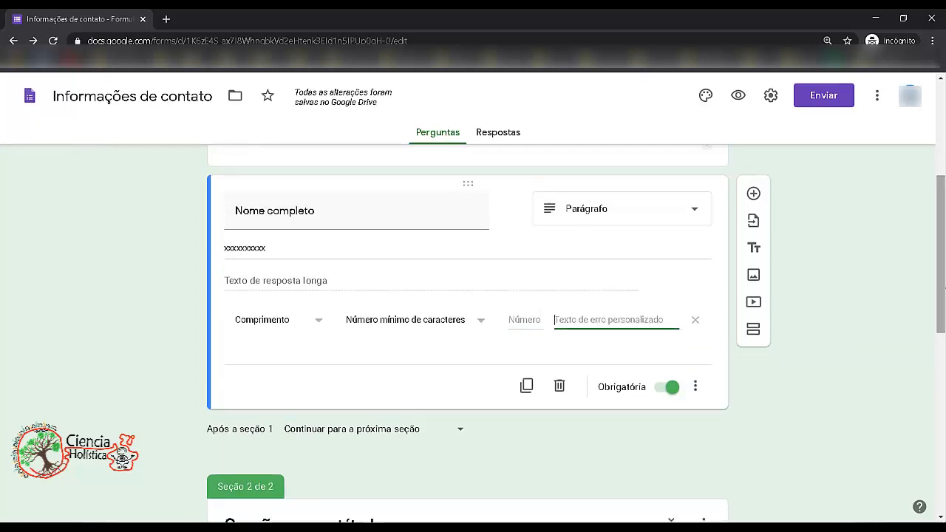
click(528, 321)
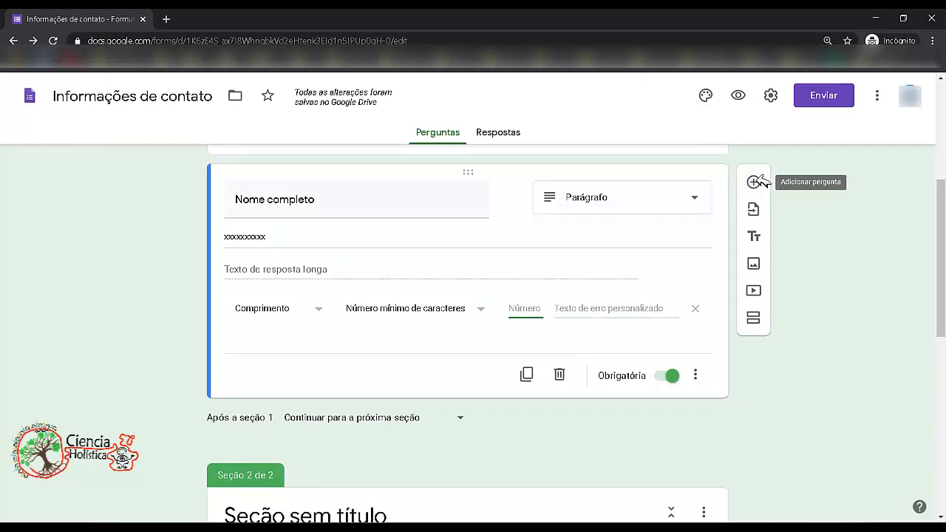
click(761, 240)
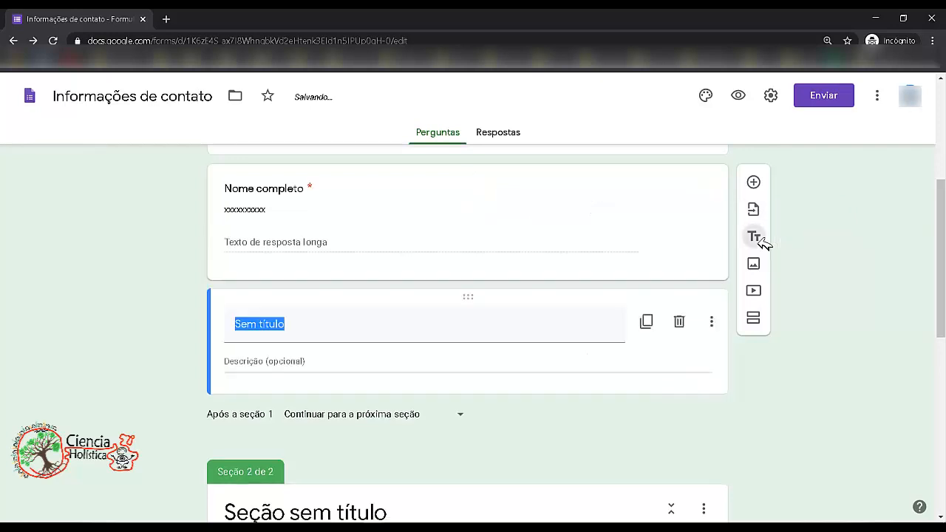
click(311, 326)
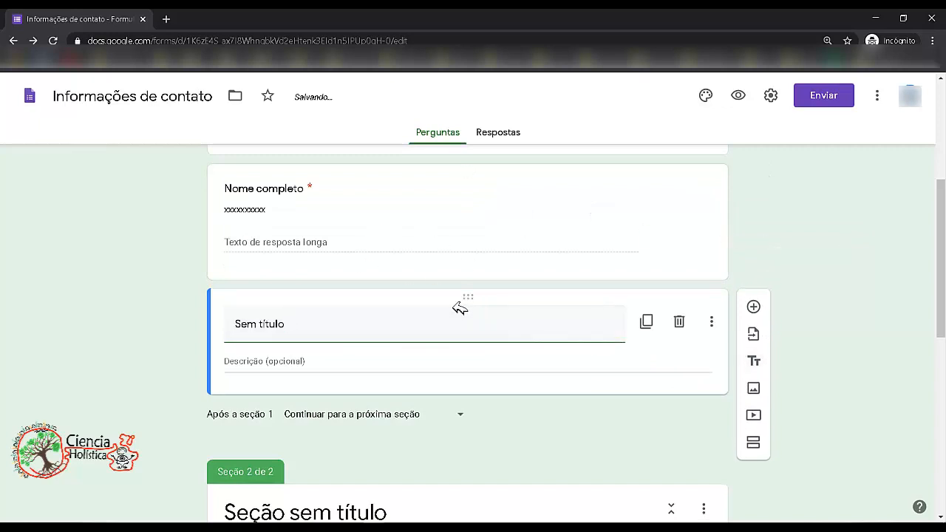
click(679, 321)
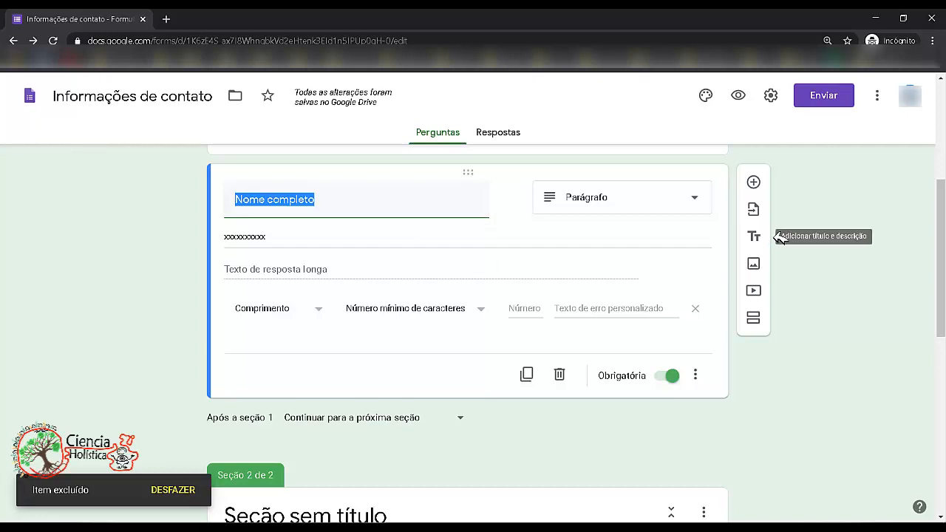
click(759, 264)
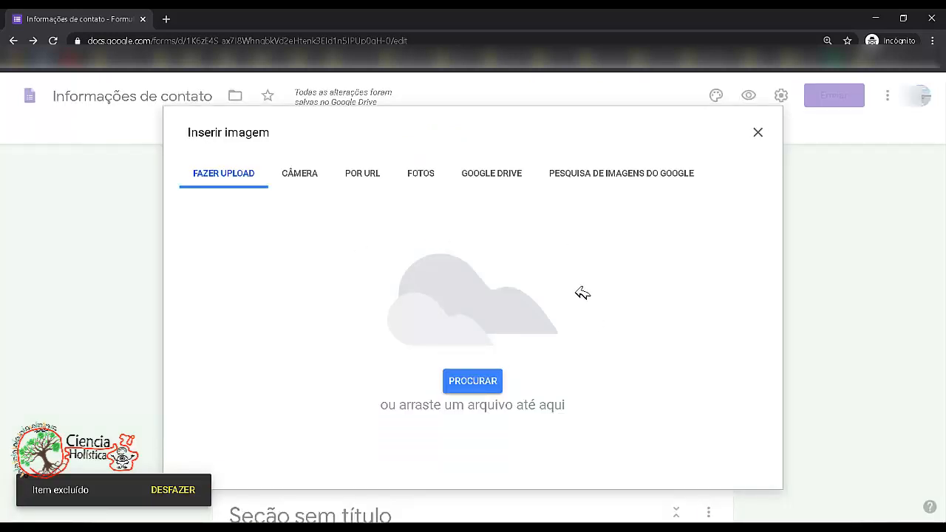
click(758, 131)
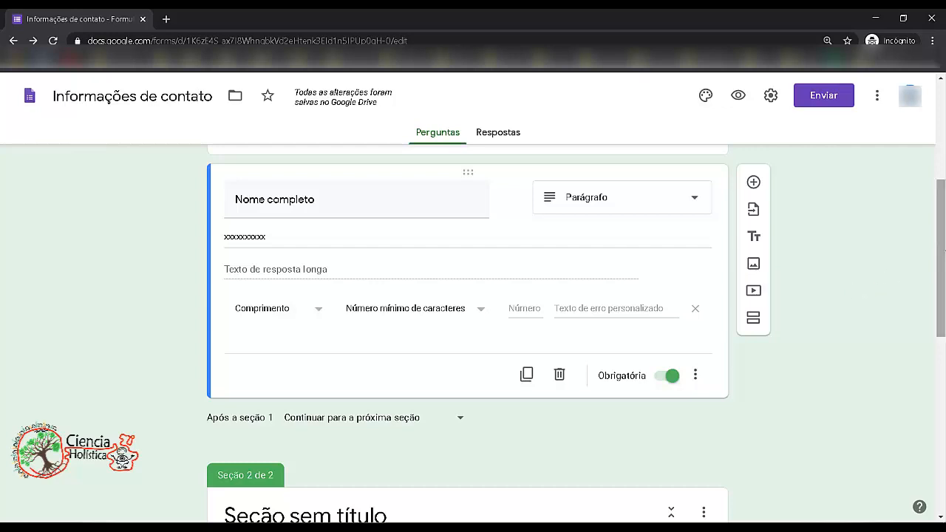
- Rename section 2's title to Dados socioeconômicos
scroll(924, 270, down, 3)
scroll(300, 238, down, 2)
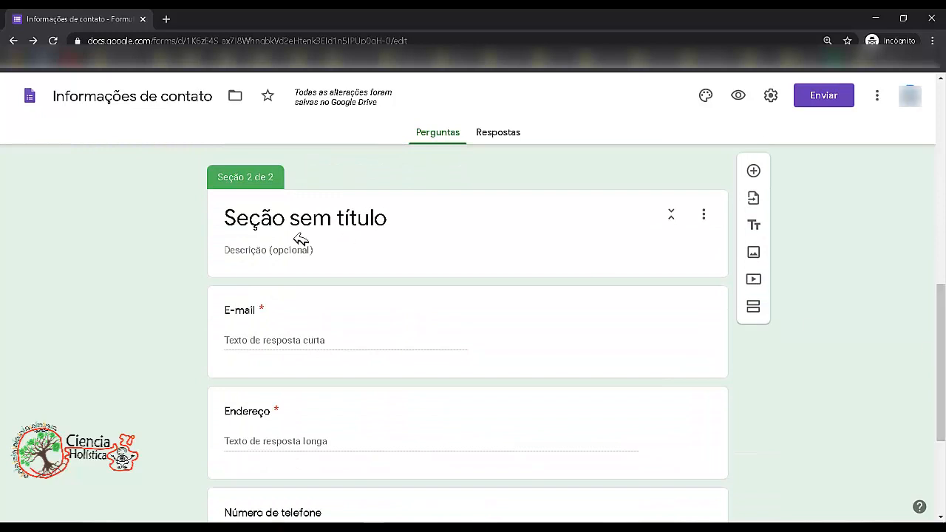
scroll(296, 233, down, 2)
drag(941, 391, 941, 340)
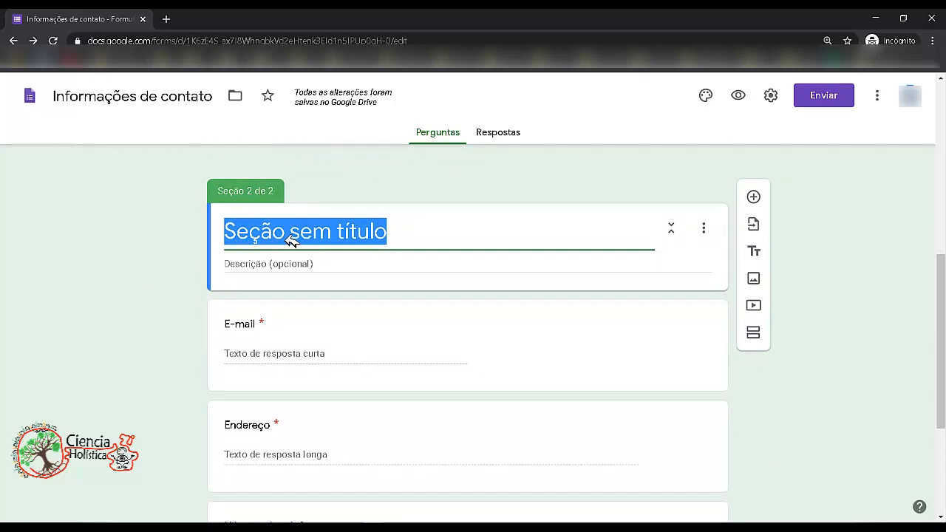
text(Dados so)
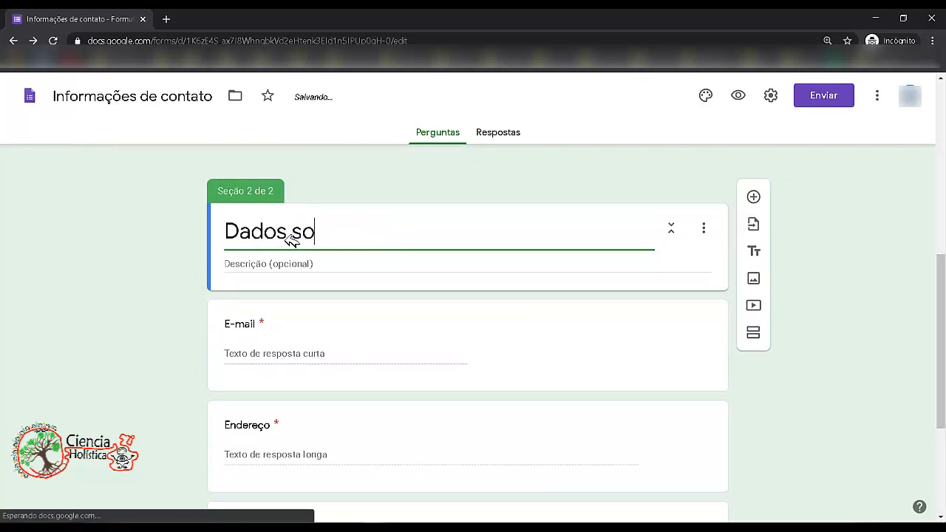
text(cioeconômicos)
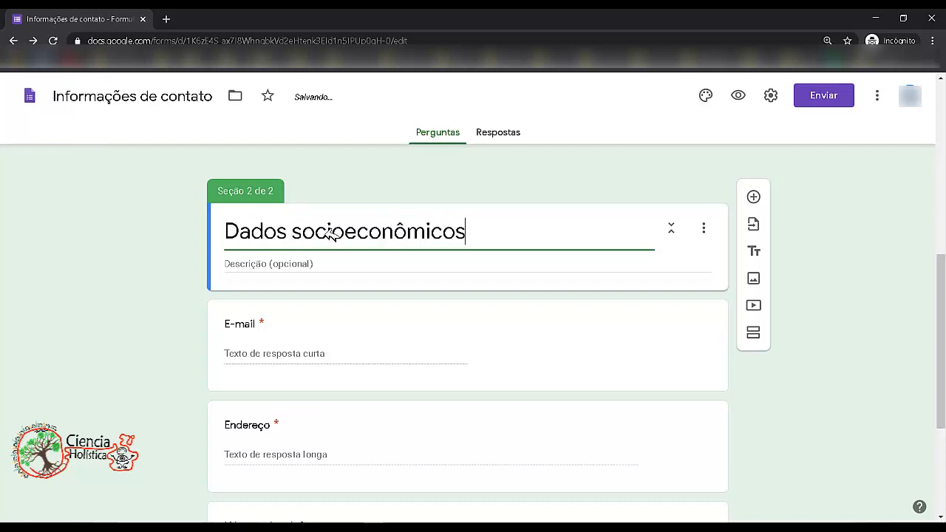
- Enter xxxx as the description of the Dados socioeconômicos section
drag(944, 318, 944, 334)
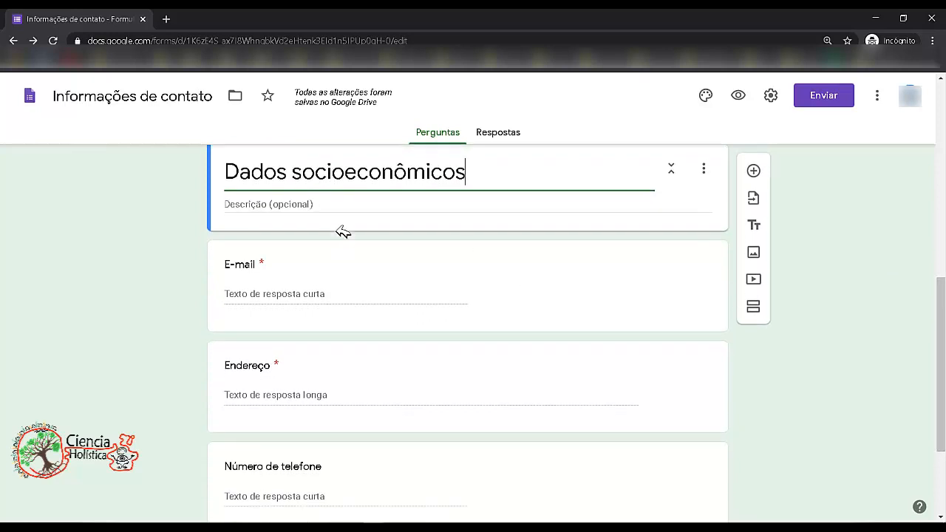
click(298, 204)
text(xxxx)
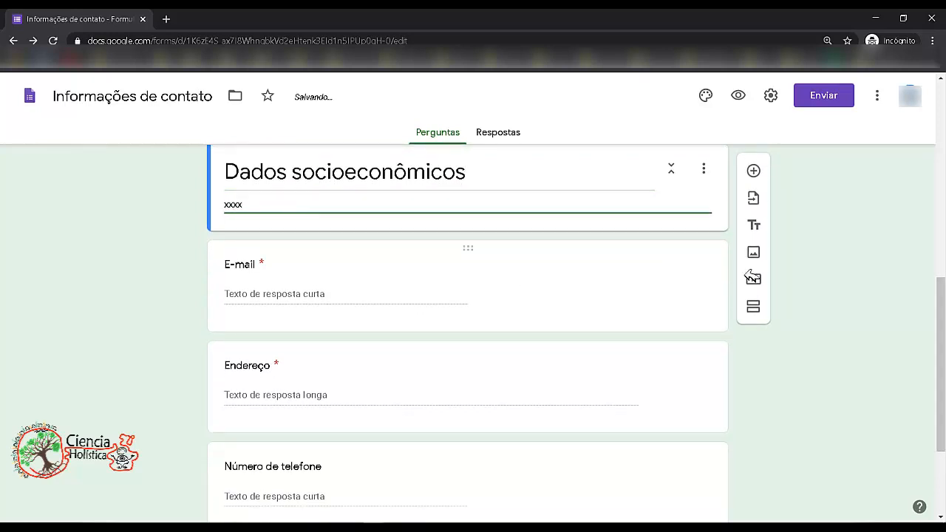
drag(943, 341, 945, 324)
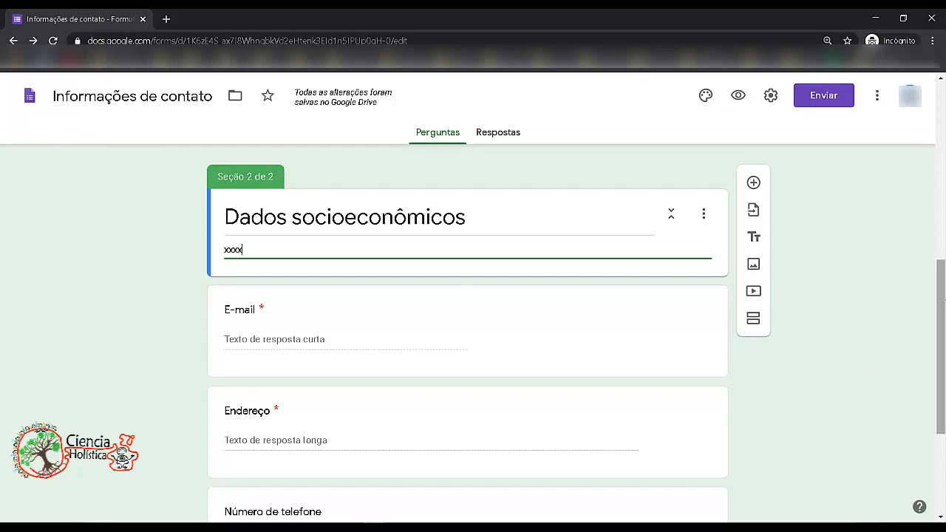
drag(944, 299, 944, 306)
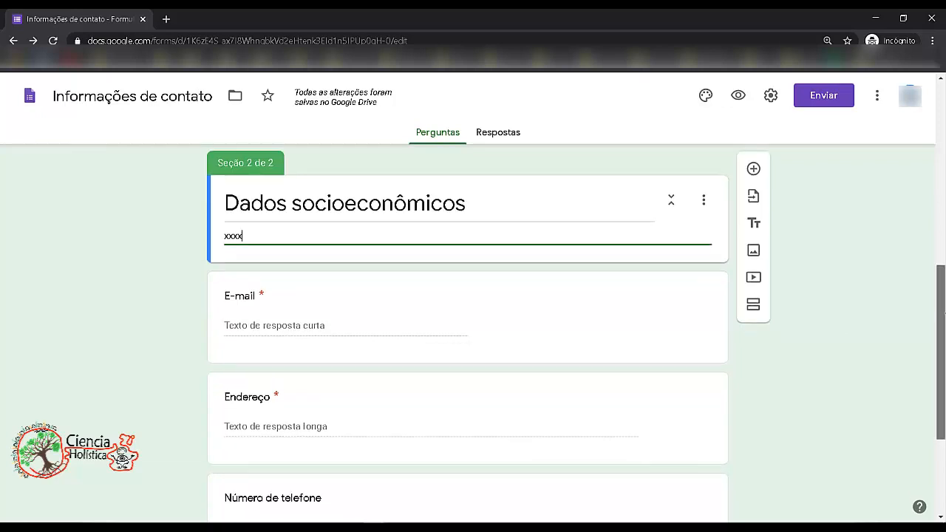
click(711, 201)
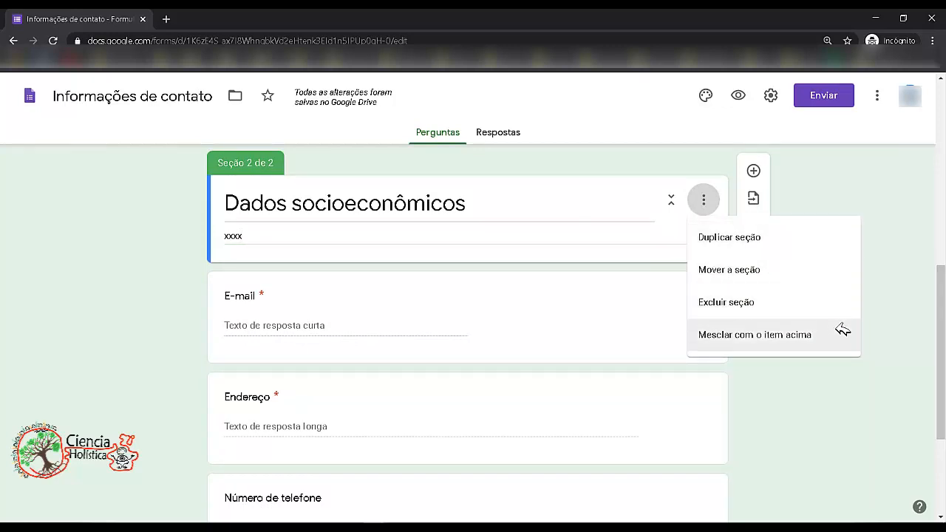
click(809, 191)
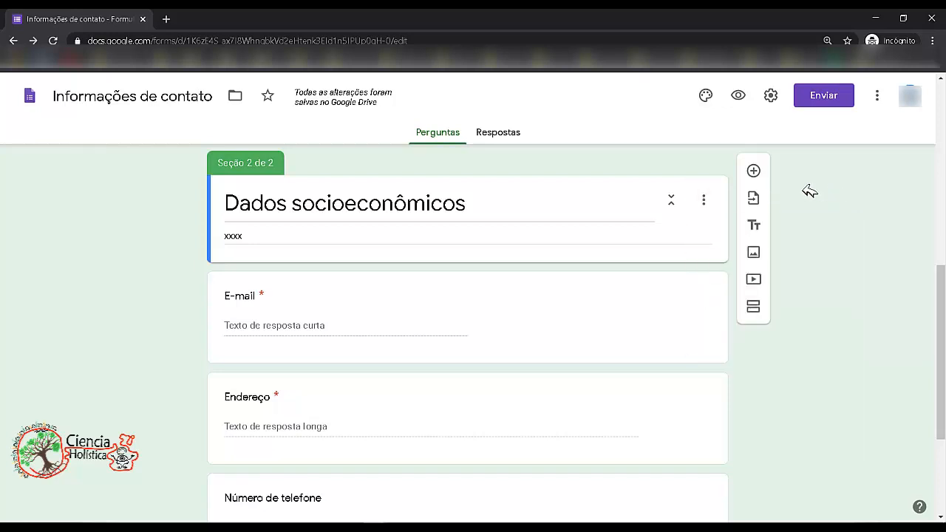
scroll(944, 421, down, 3)
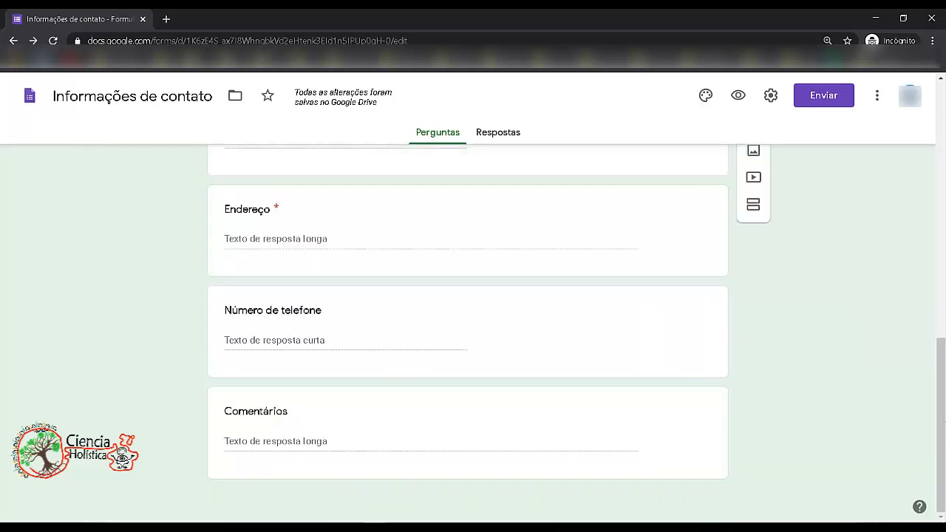
drag(941, 413, 945, 339)
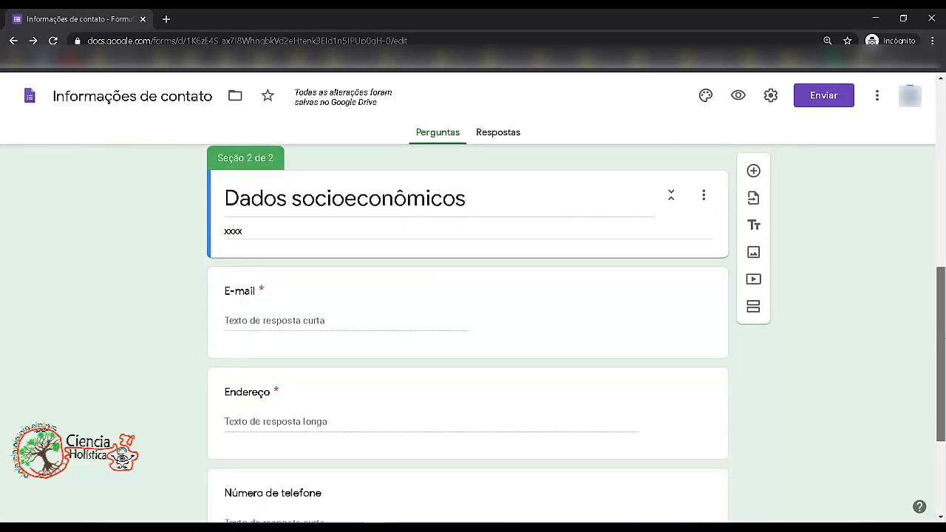
- Rename the E-mail question in section 2 to Sua renda
click(315, 302)
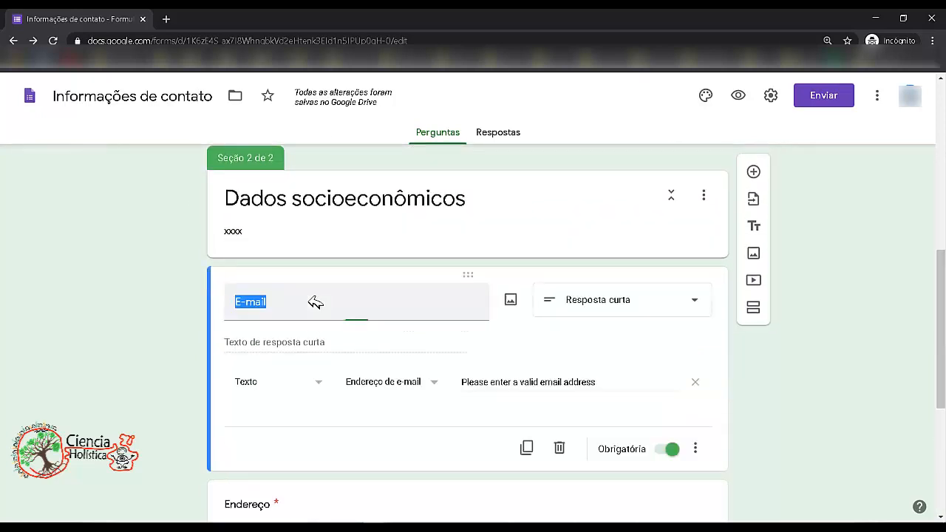
click(260, 311)
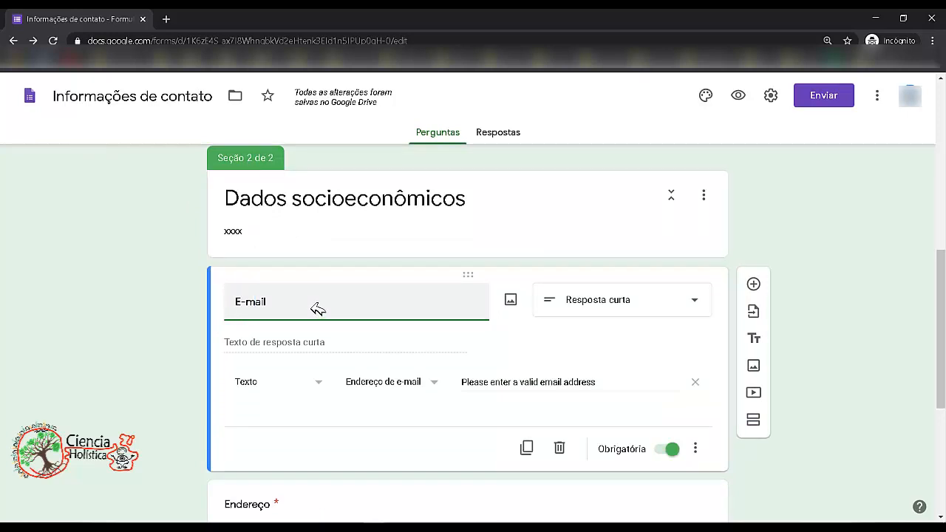
drag(312, 305, 231, 297)
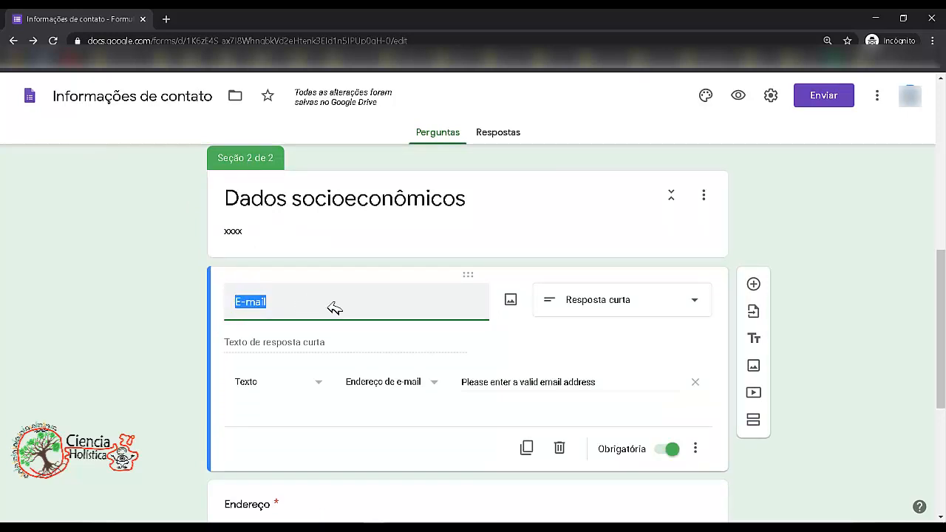
text(Sua renda)
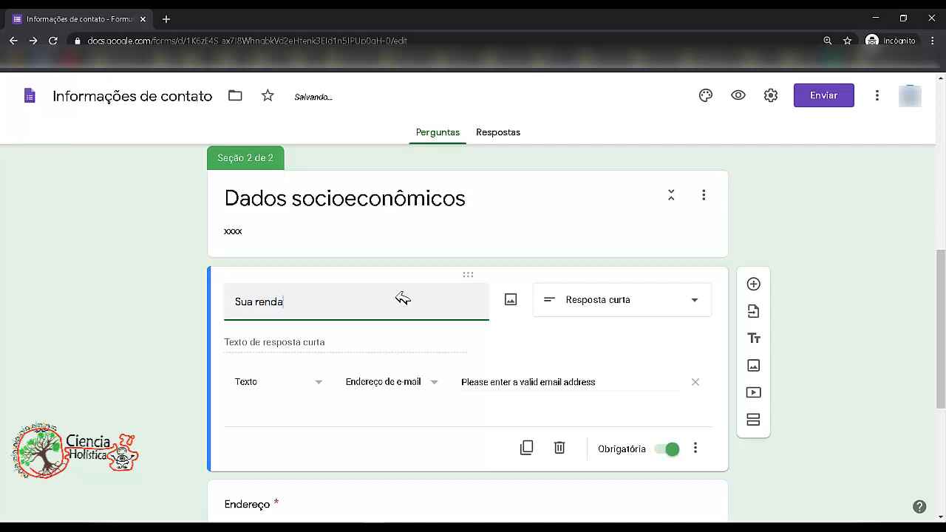
click(344, 347)
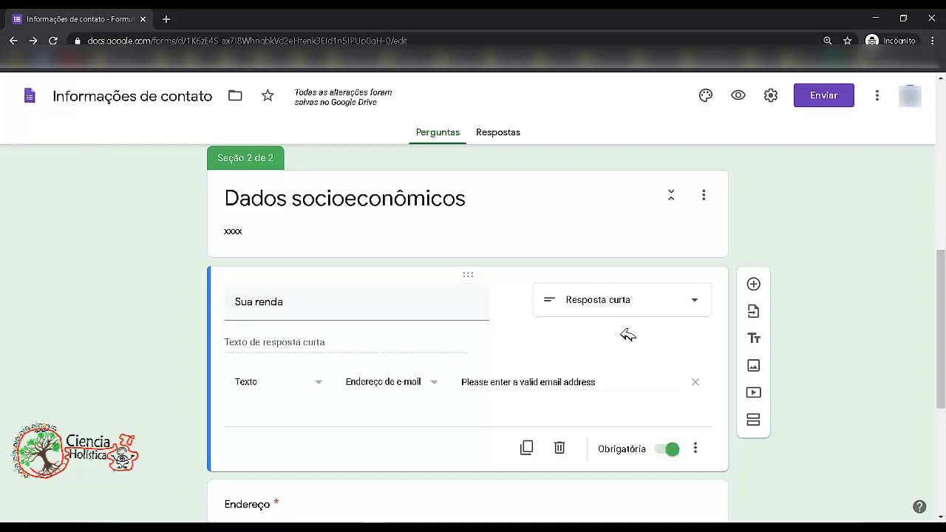
- Change the Sua renda question's answer type to Múltipla escolha
click(628, 302)
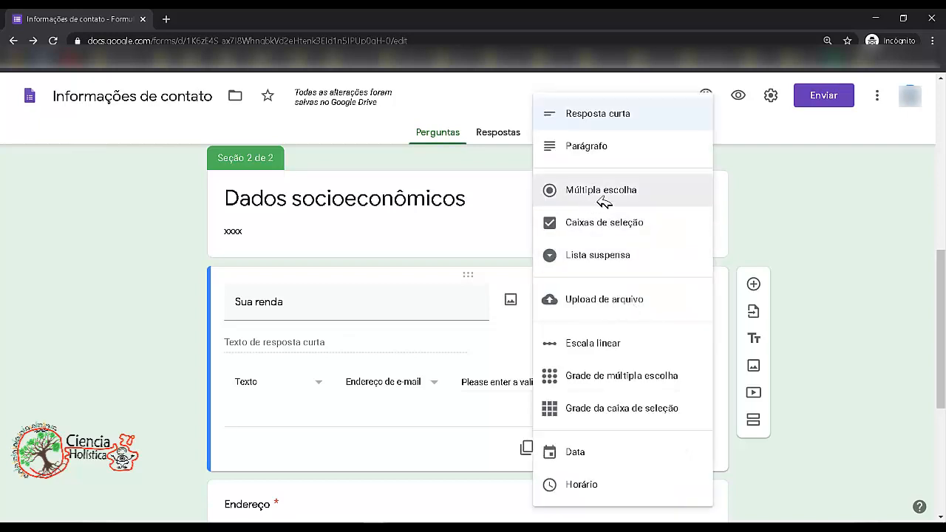
click(613, 192)
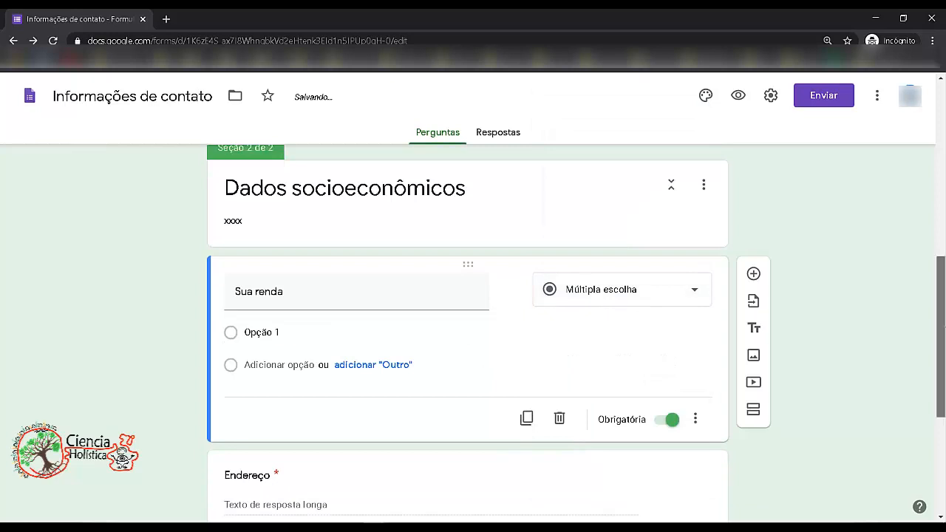
- Set the Sua renda question's first option to mais de um salário mínimo and add an Outro option
click(323, 301)
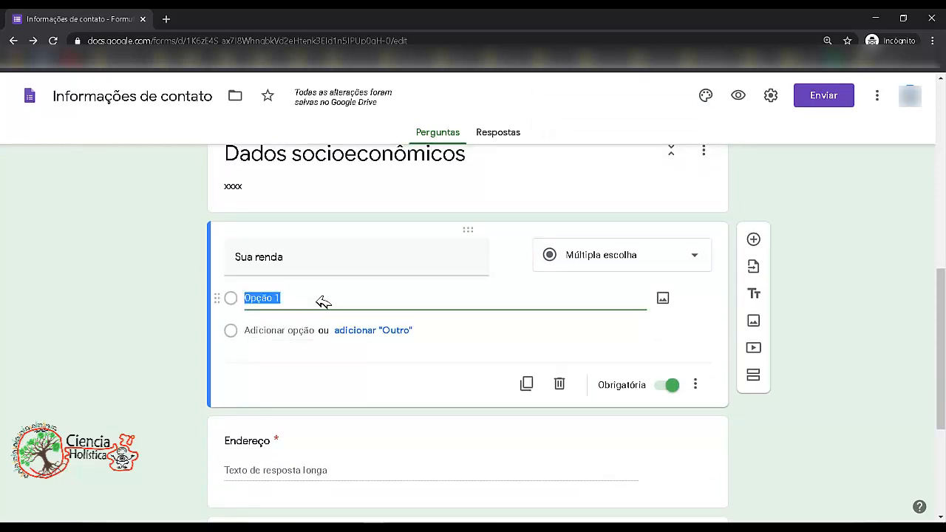
text(mais de um salário mínimo)
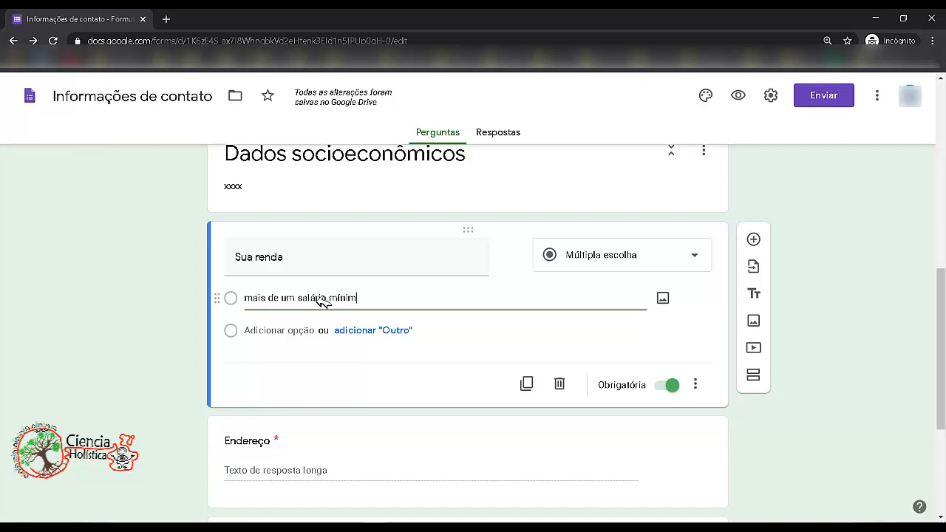
click(380, 333)
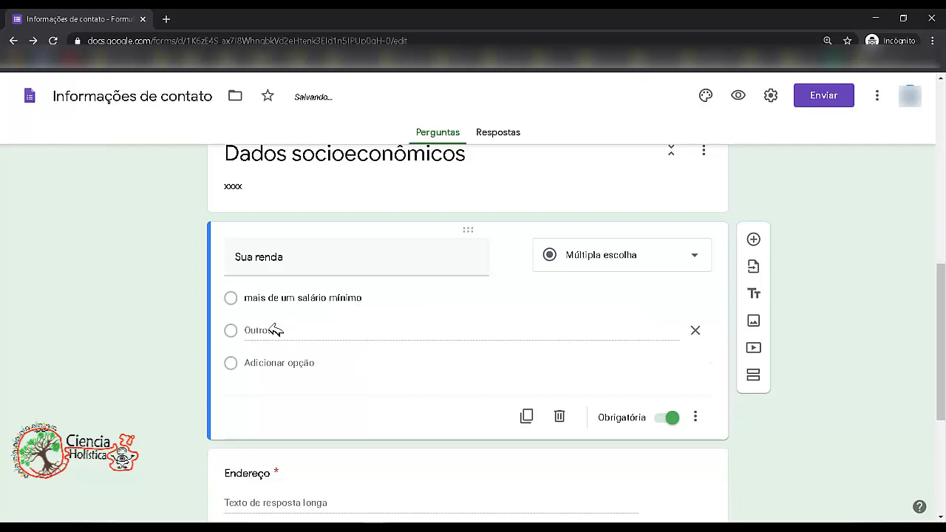
scroll(655, 300, down, 1)
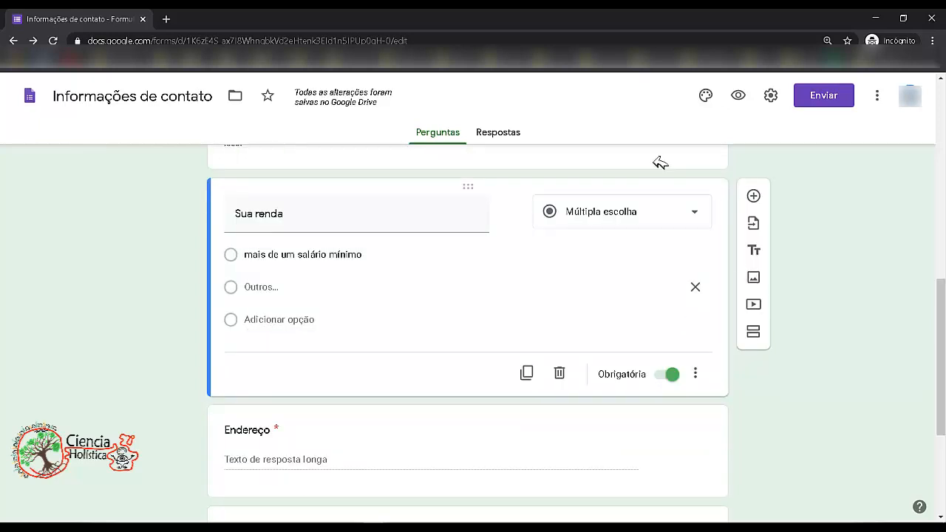
- Add a new multiple-choice question titled Sexo below the Sua renda question
drag(942, 318, 945, 386)
scroll(945, 386, up, 4)
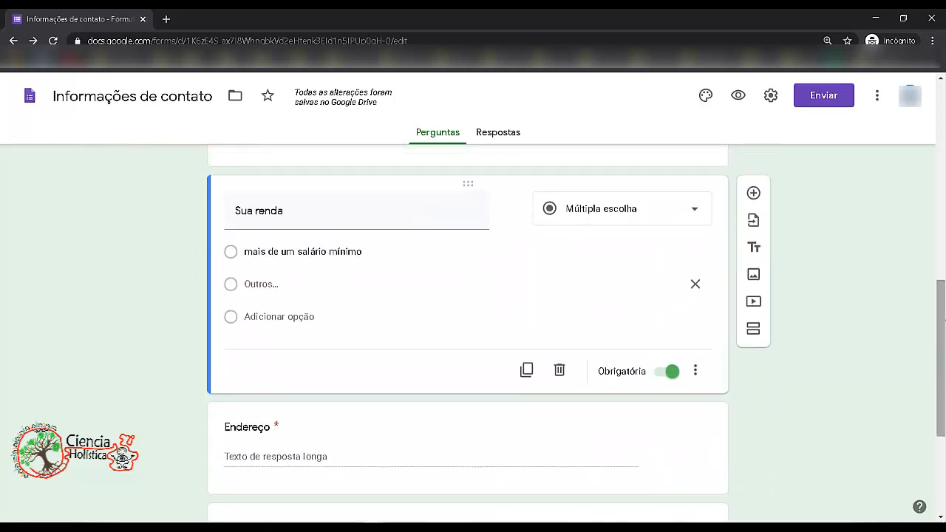
click(754, 193)
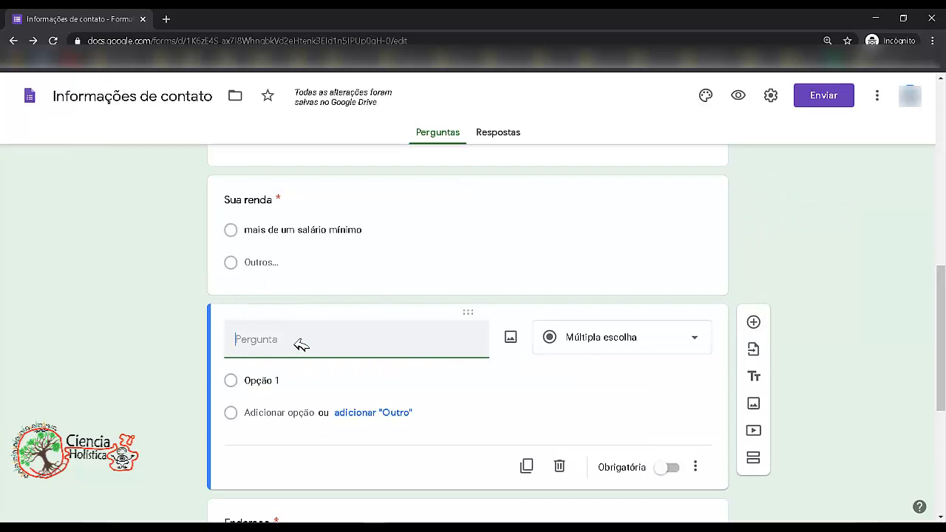
text(G)
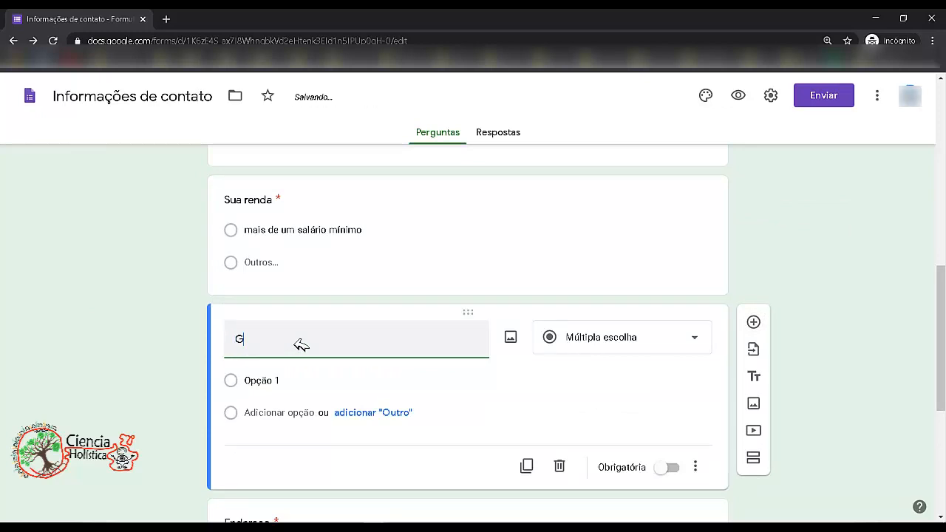
key(BackSpace)
text(Sexo)
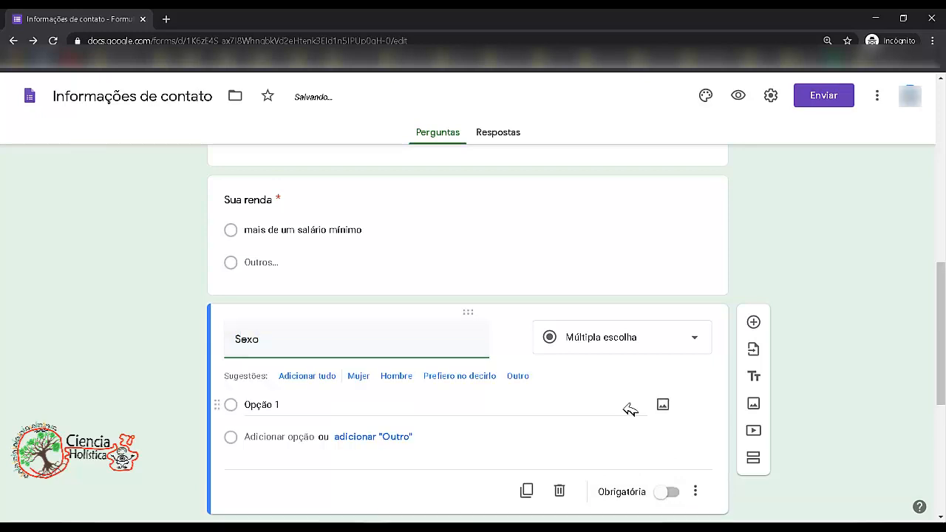
- Set the Sexo question's options to Feminino and Masculino, removing the Outros option
drag(943, 360, 944, 391)
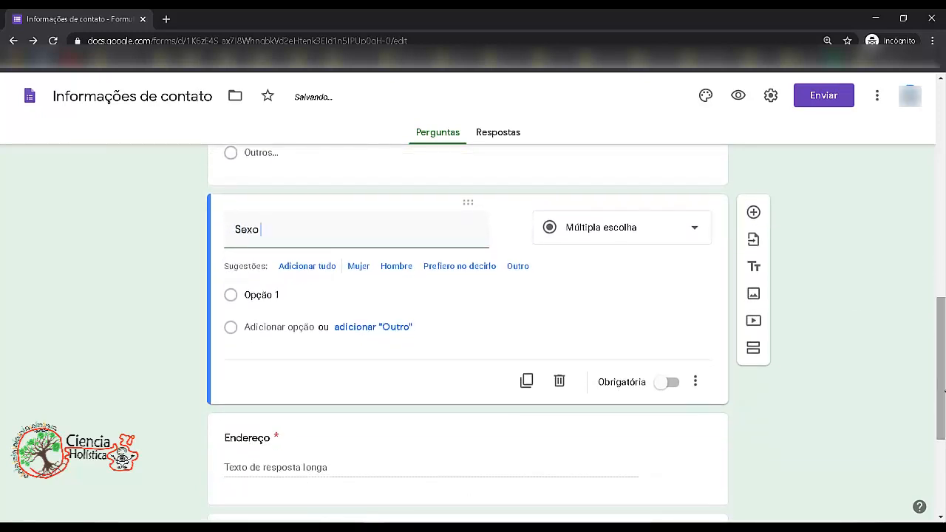
click(596, 224)
click(613, 197)
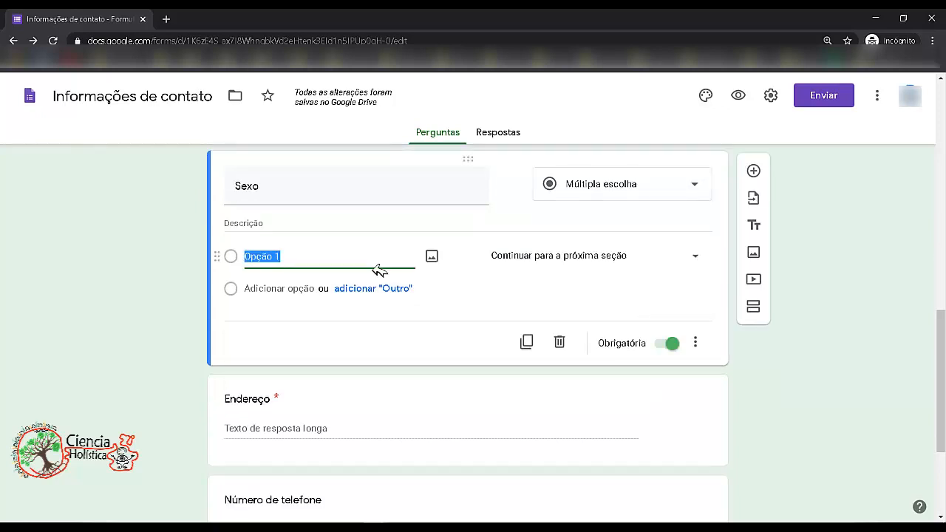
text(Feminino)
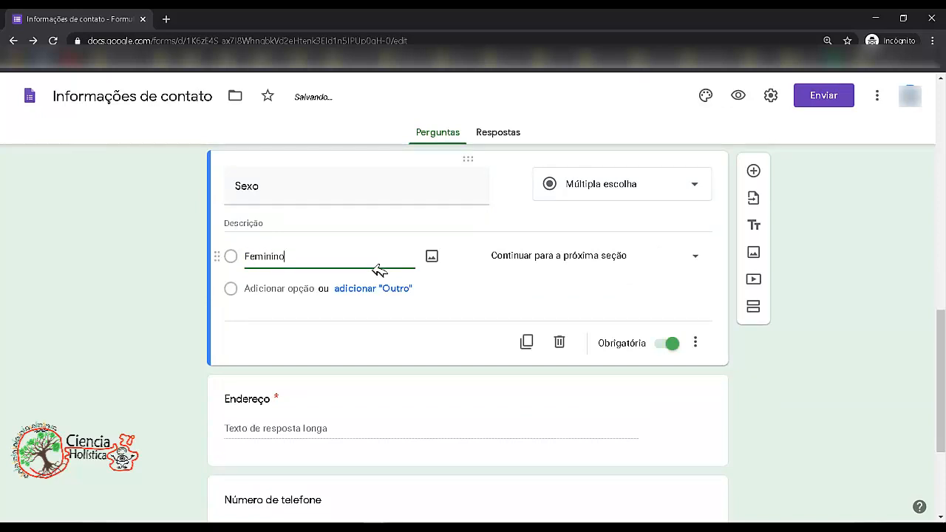
click(351, 313)
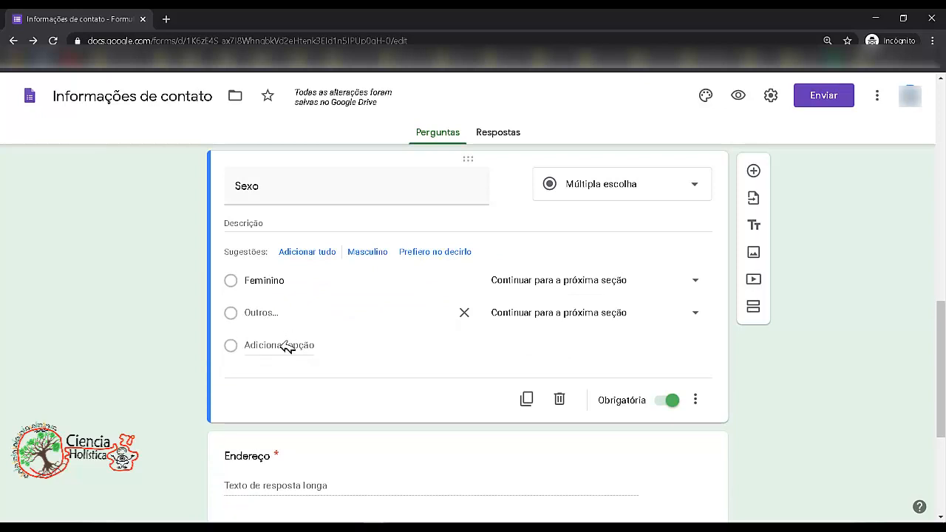
click(287, 346)
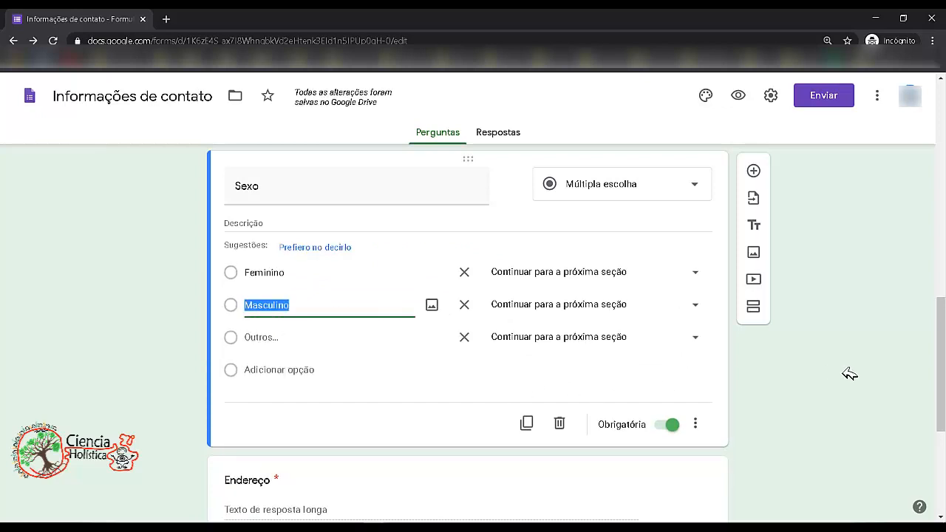
click(464, 337)
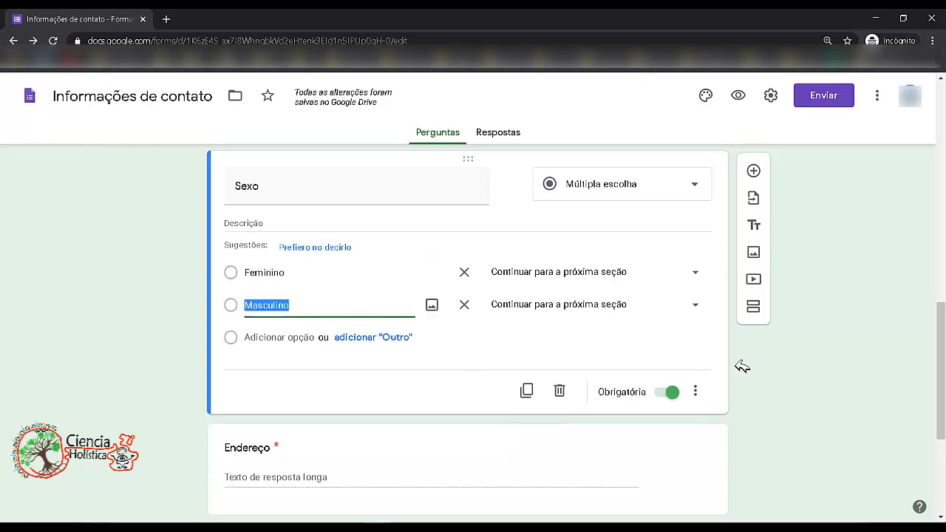
- Delete the Endereço, Número de telefone and Comentários questions
drag(943, 406, 942, 483)
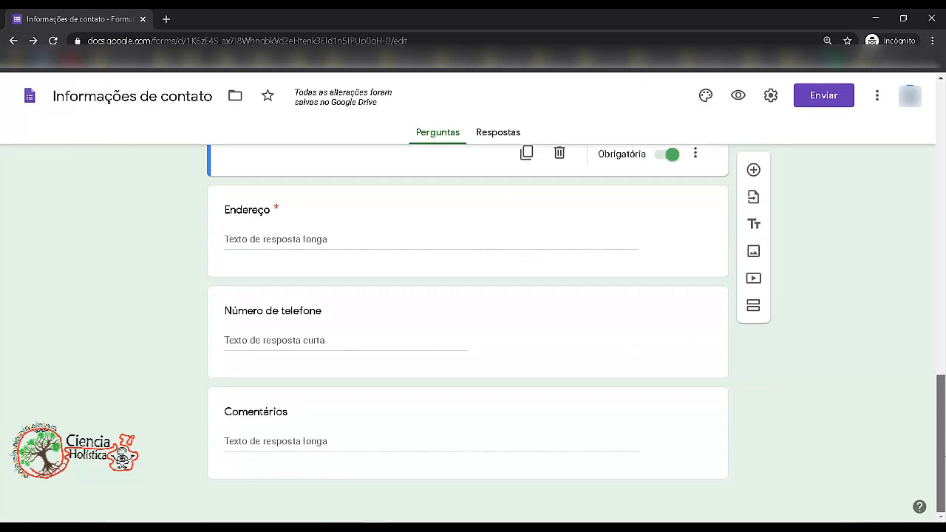
click(421, 241)
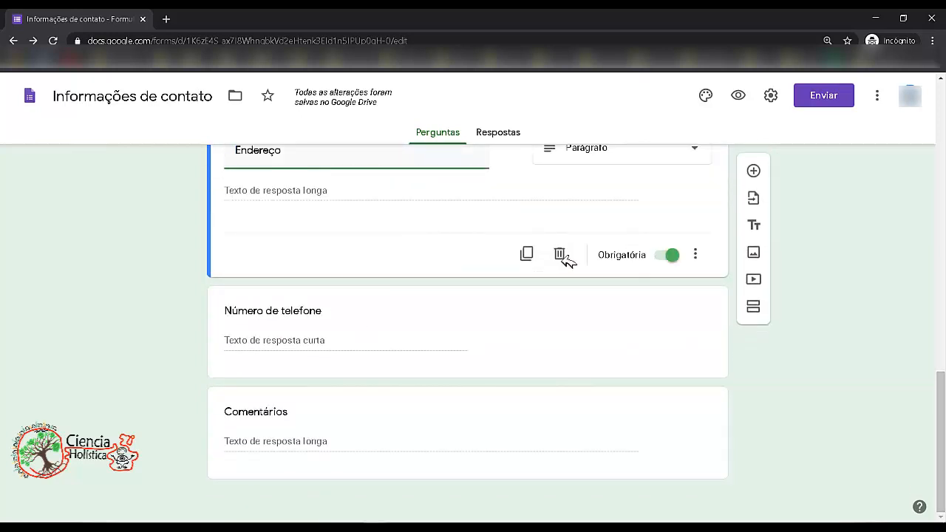
click(561, 256)
click(449, 333)
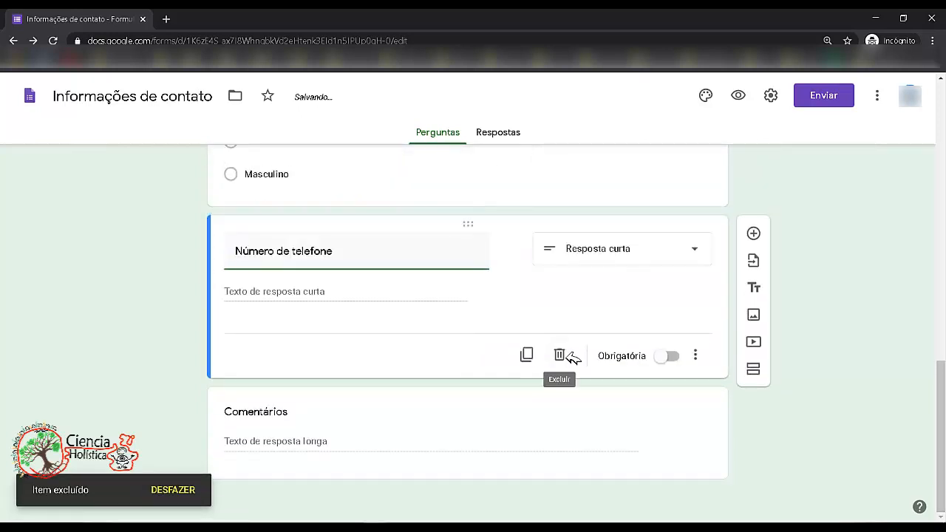
click(563, 355)
click(359, 402)
click(572, 454)
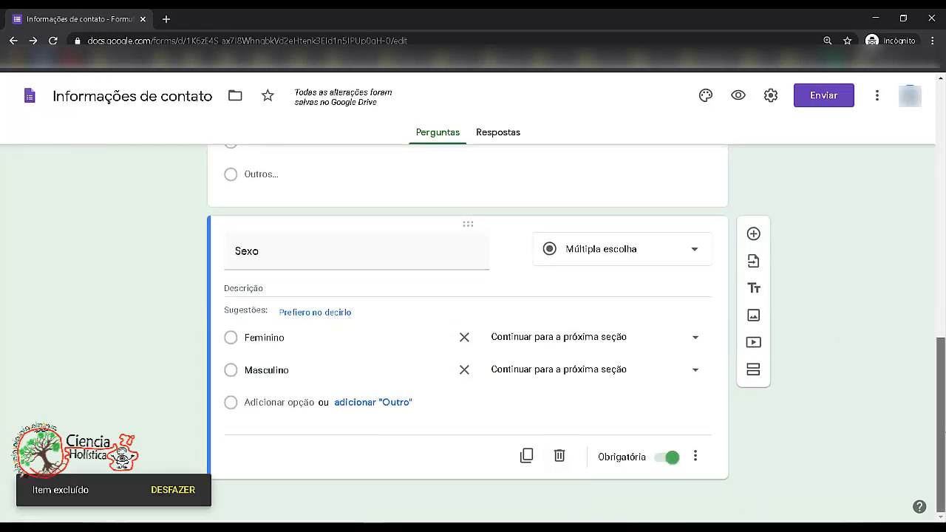
- Open the send form dialog and review the e-mail recipient, subject, message and include-form fields
scroll(808, 255, up, 15)
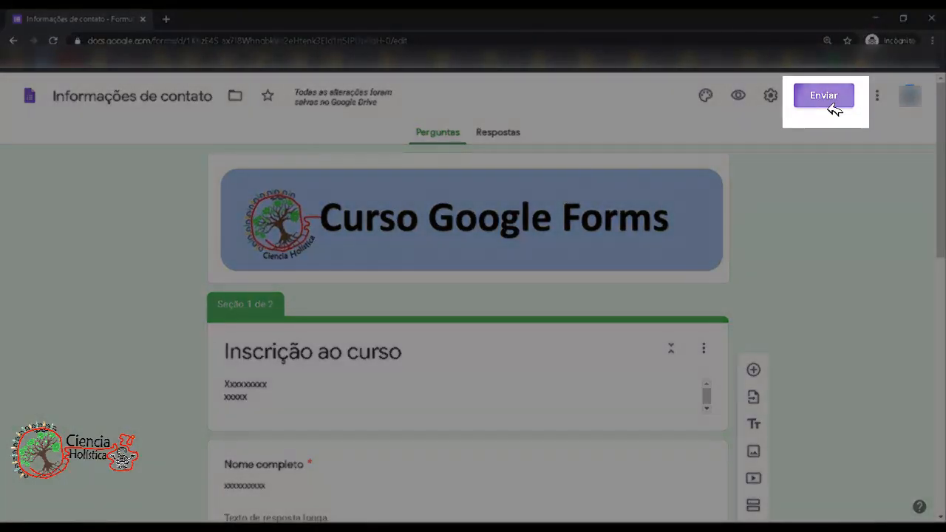
click(827, 99)
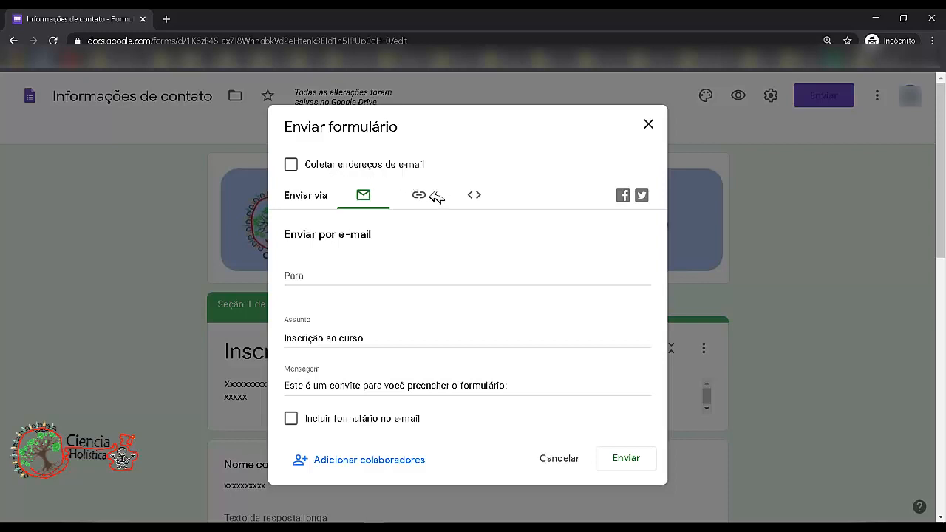
click(367, 285)
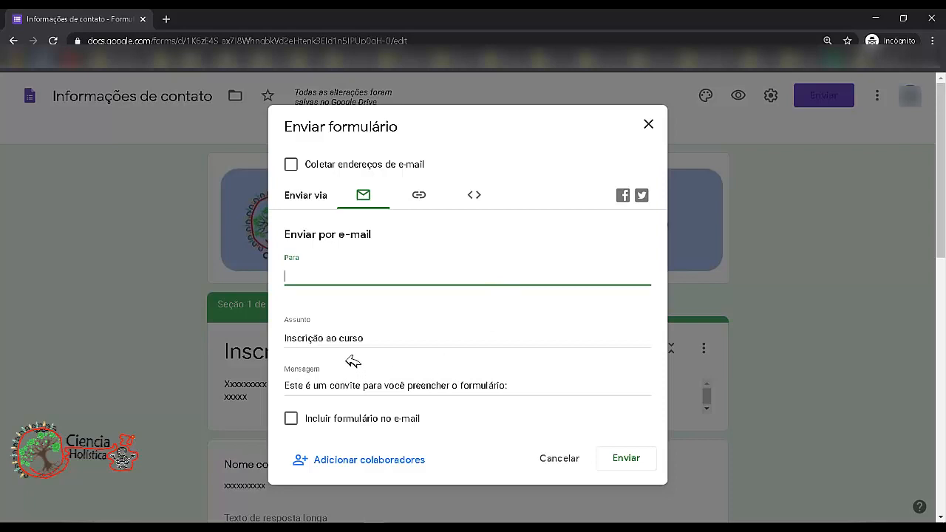
click(370, 342)
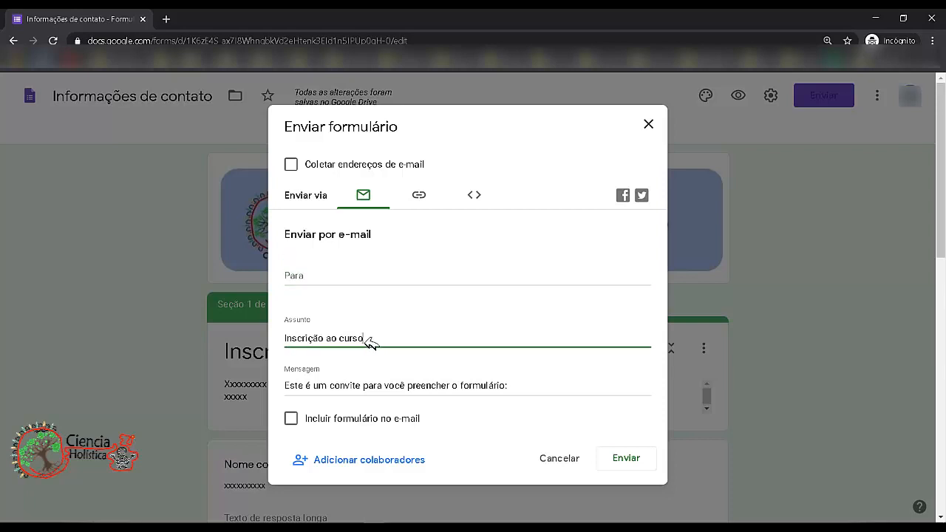
drag(377, 340, 317, 348)
drag(320, 390, 515, 394)
click(519, 392)
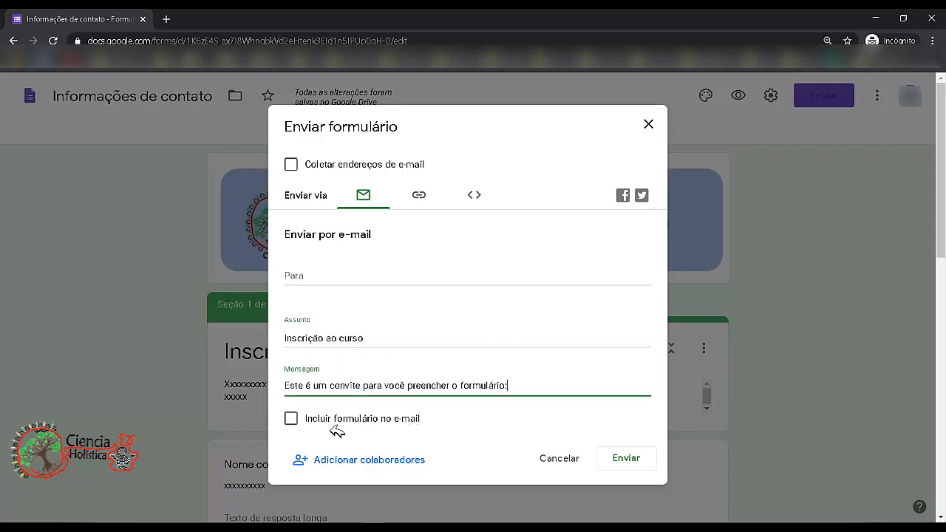
click(292, 418)
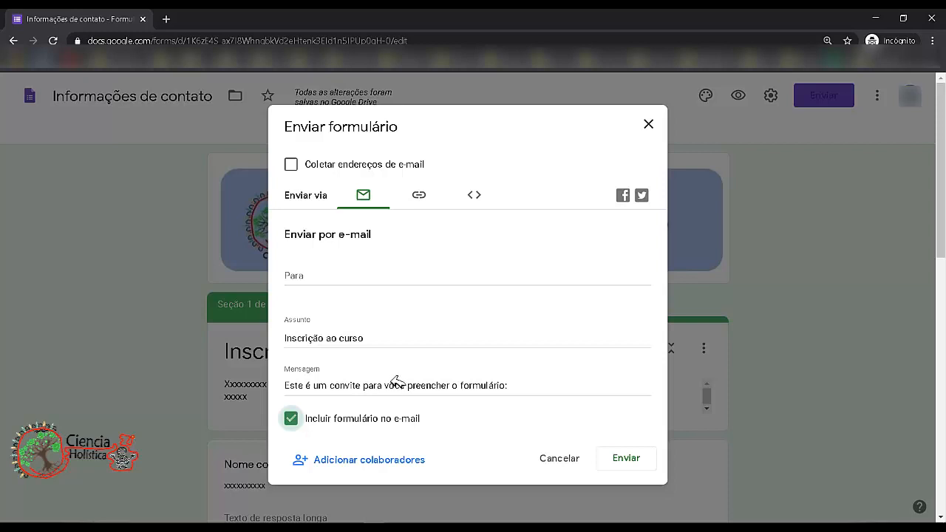
click(360, 420)
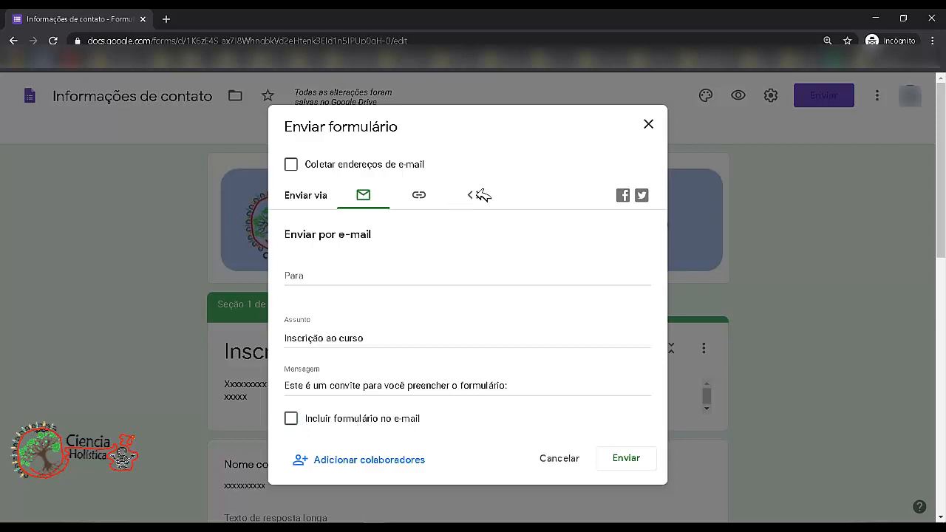
- Copy the form's link with the shortened URL option enabled
click(429, 205)
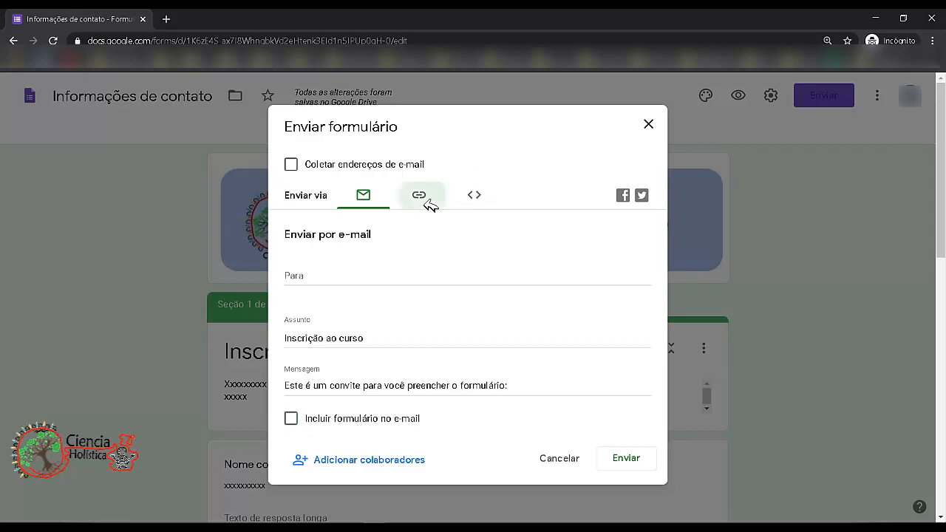
click(361, 269)
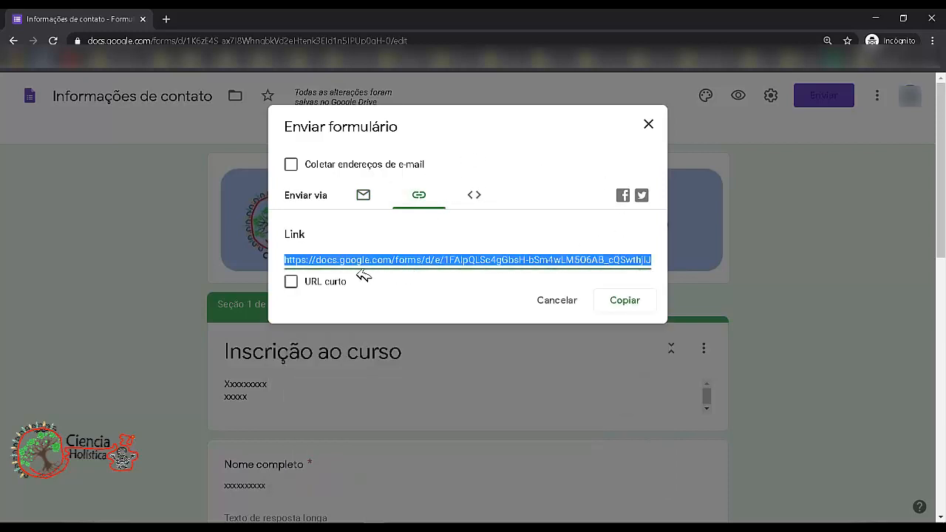
click(291, 282)
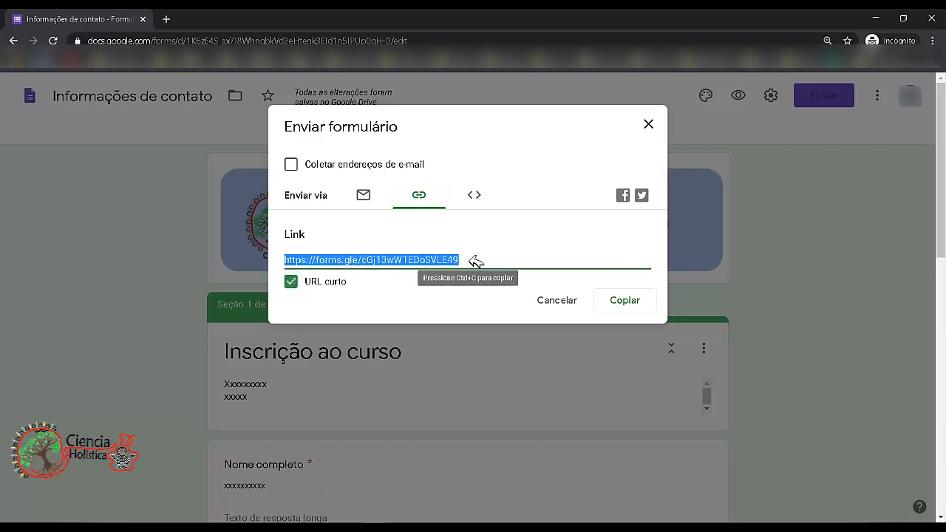
click(637, 298)
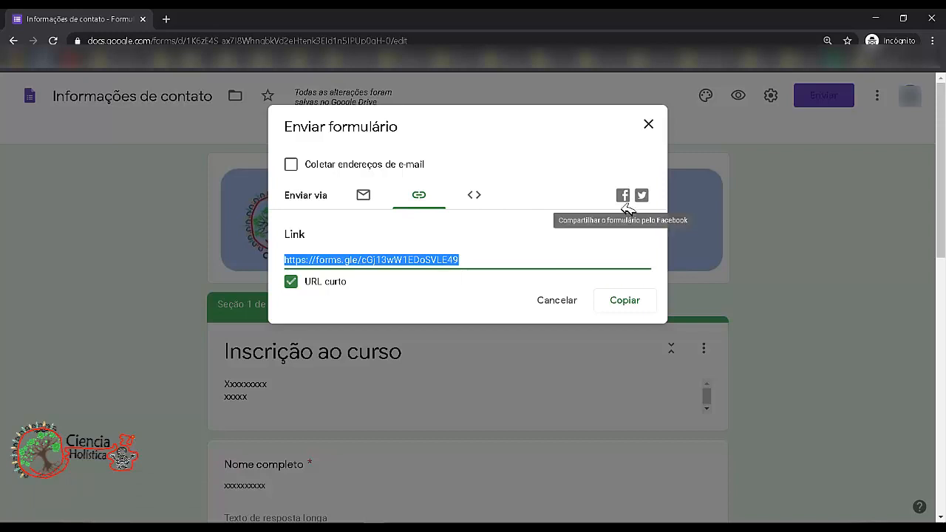
- View the embed HTML code and link, then close the send dialog
click(476, 196)
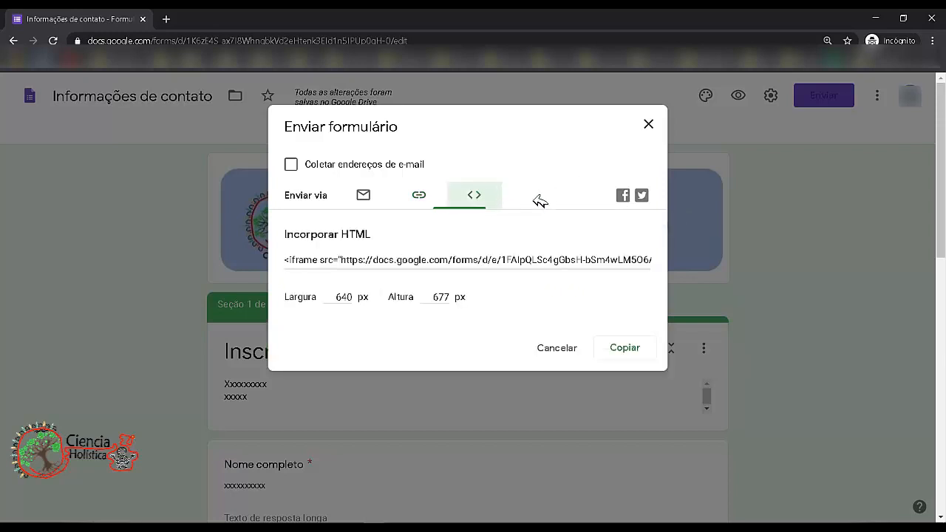
click(530, 265)
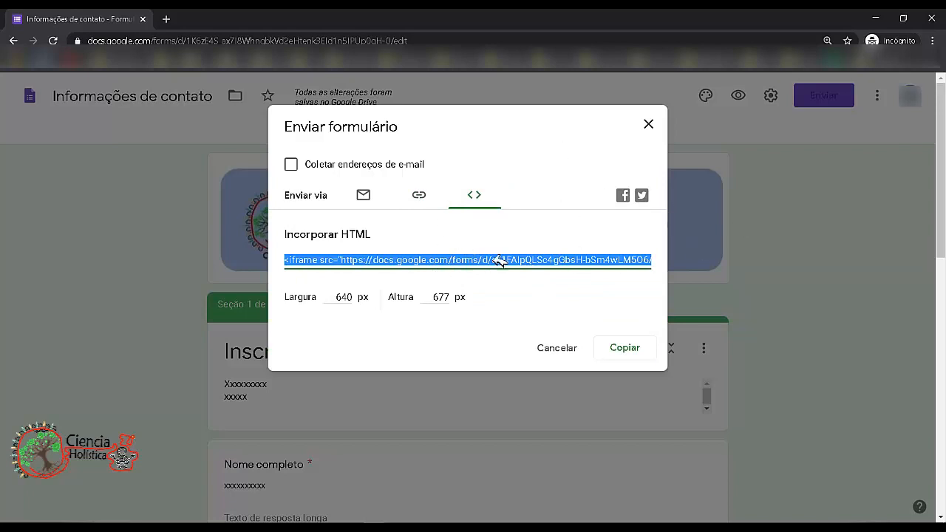
click(438, 204)
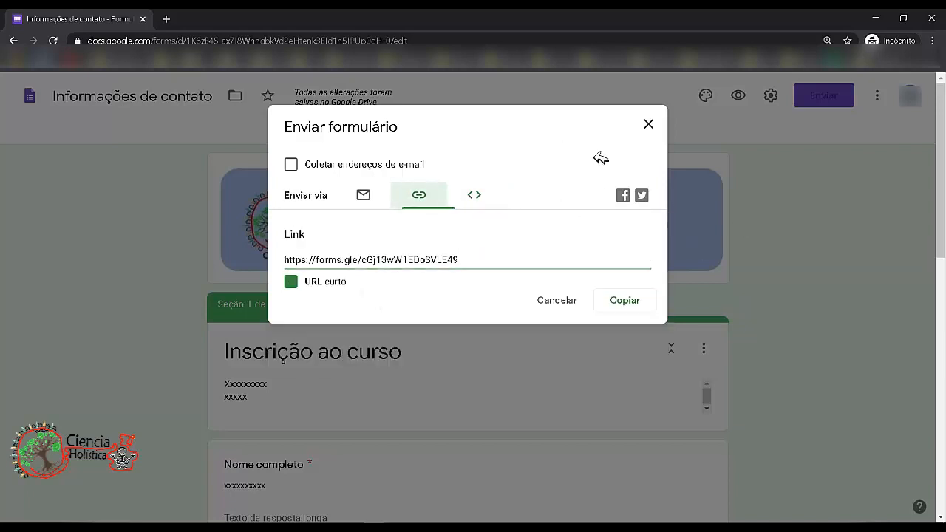
click(651, 126)
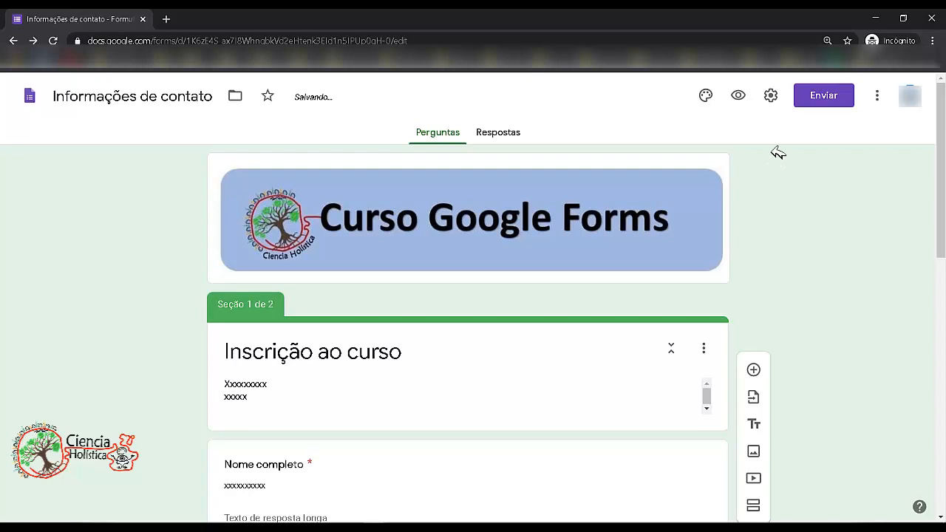
- Open the form settings and enable collecting e-mail addresses without response receipts
click(771, 96)
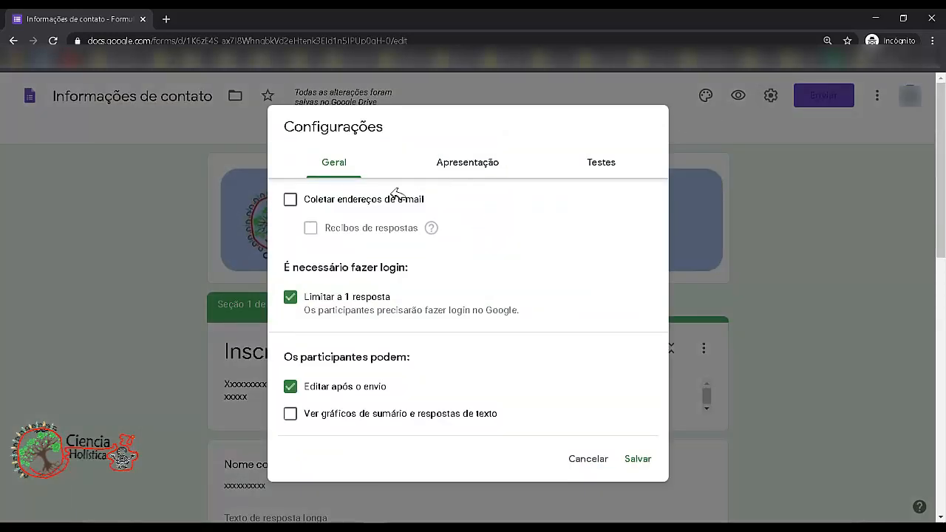
click(359, 202)
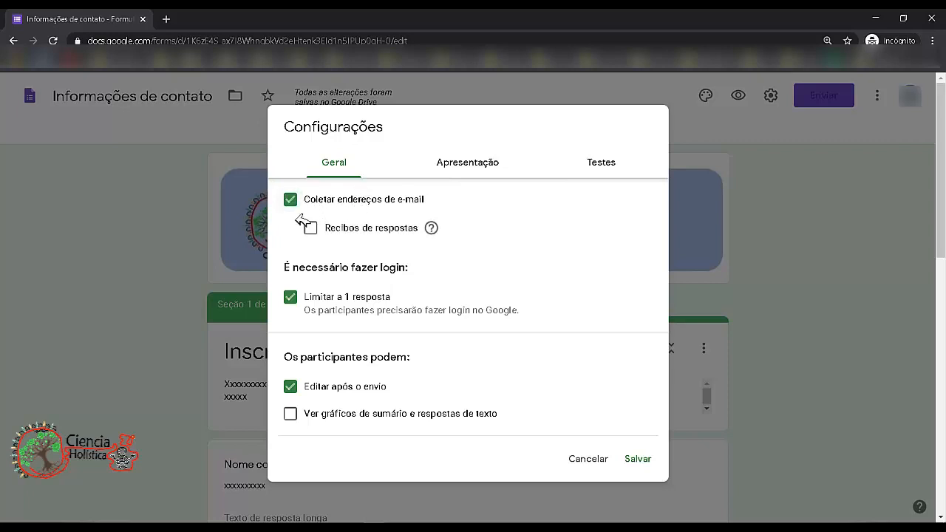
click(358, 225)
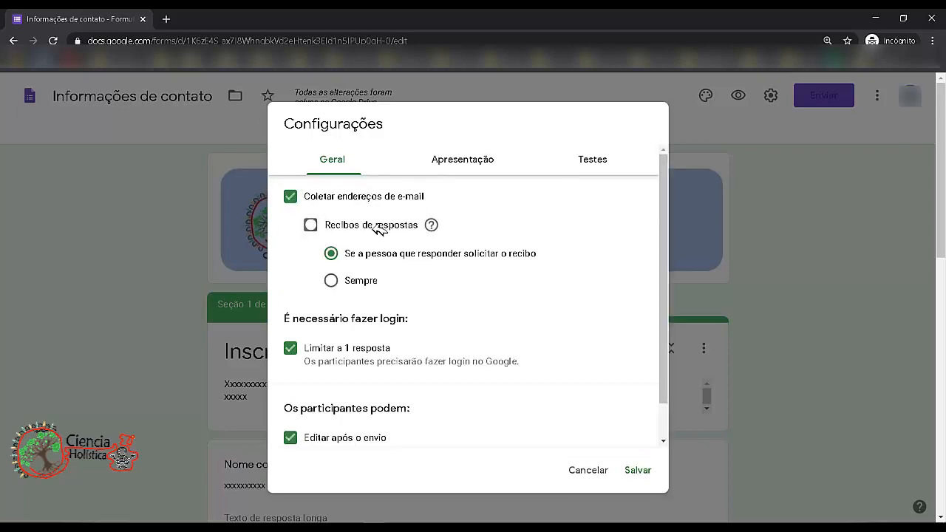
click(335, 229)
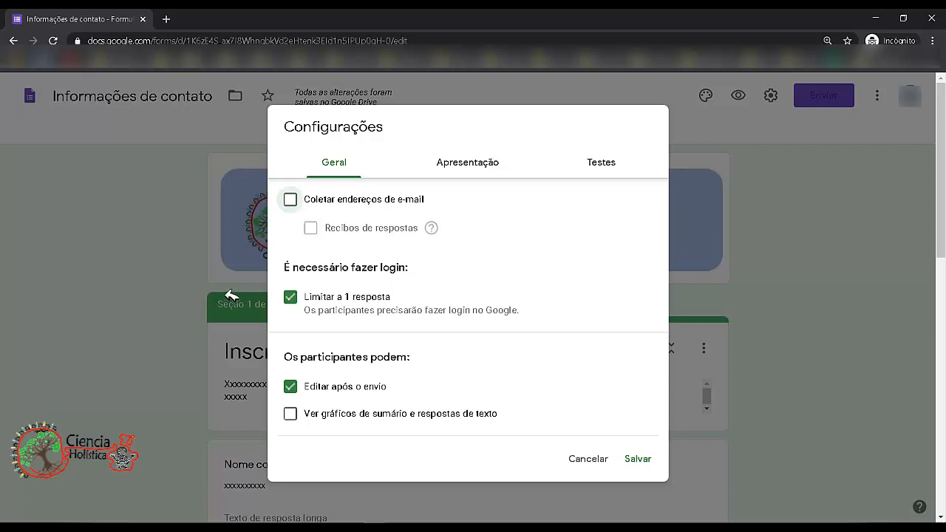
click(294, 203)
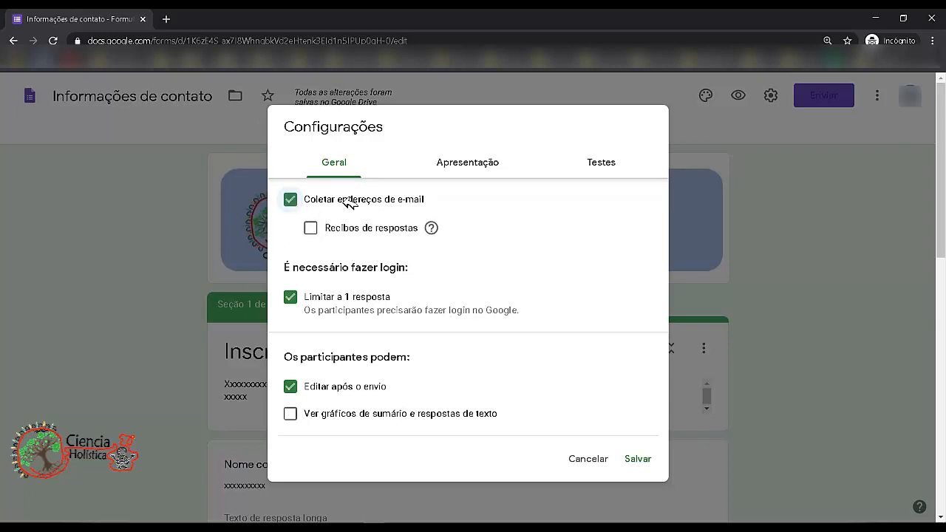
- Switch to the presentation settings and review the progress bar, question shuffling and confirmation message options
click(480, 163)
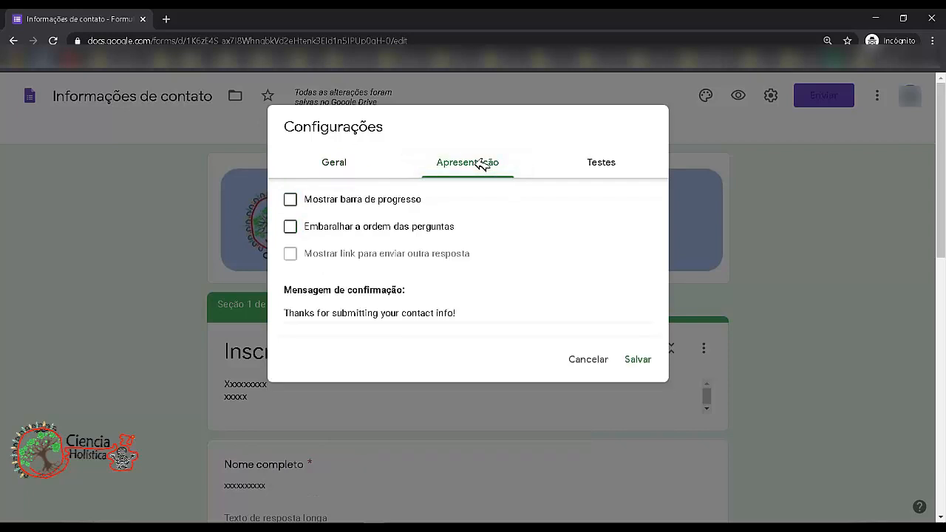
click(377, 206)
click(358, 233)
click(385, 234)
- Turn quiz mode on to review its grading options, turn it back off, and save the settings
click(604, 167)
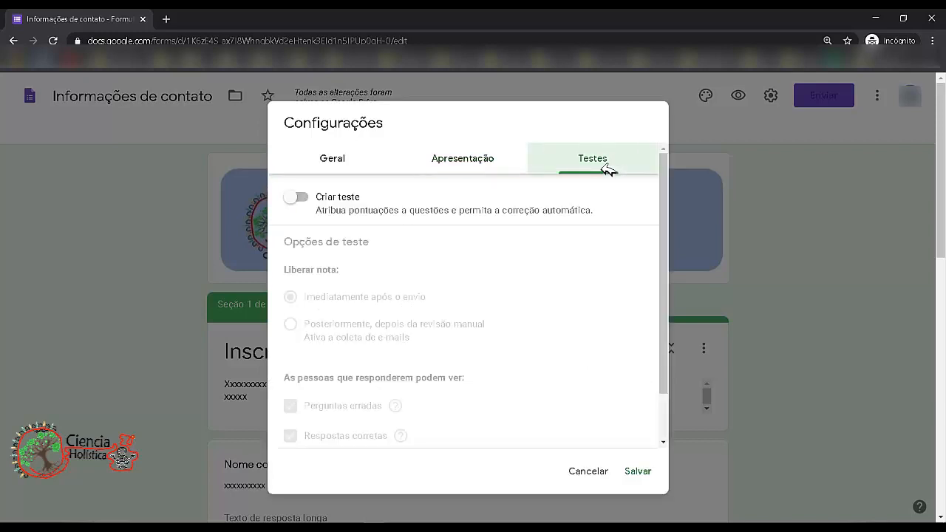
click(298, 197)
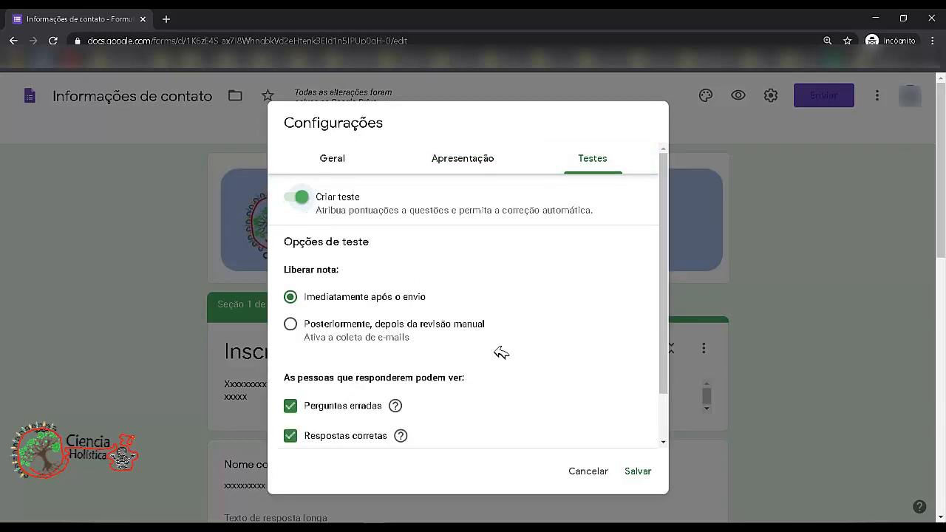
scroll(501, 352, down, 1)
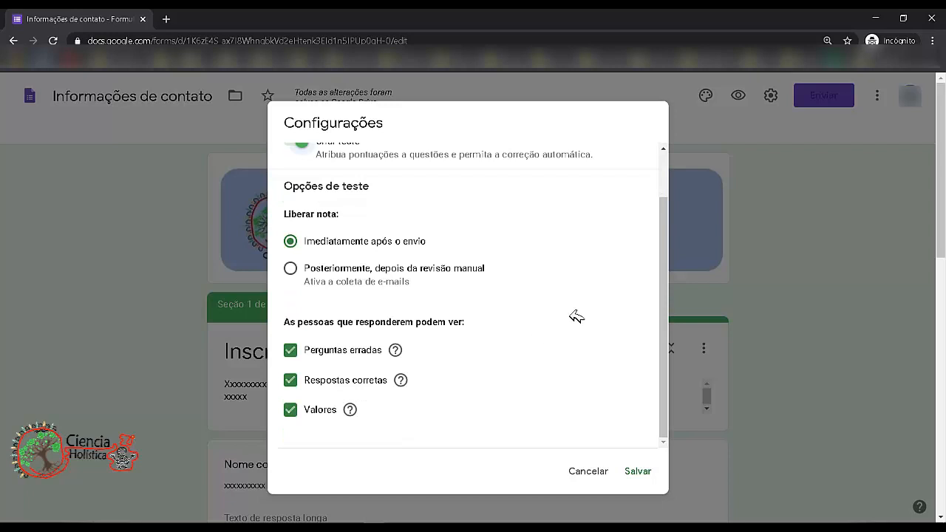
scroll(576, 316, up, 1)
click(301, 198)
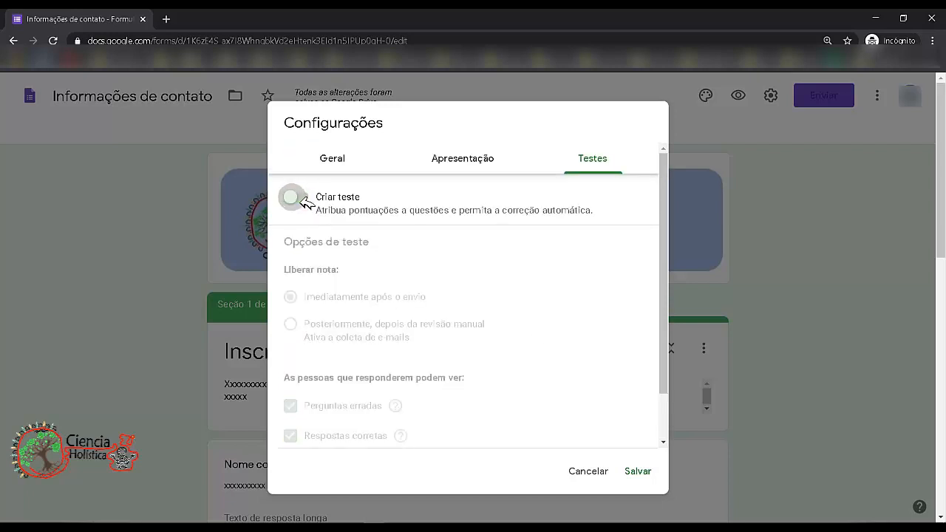
click(643, 473)
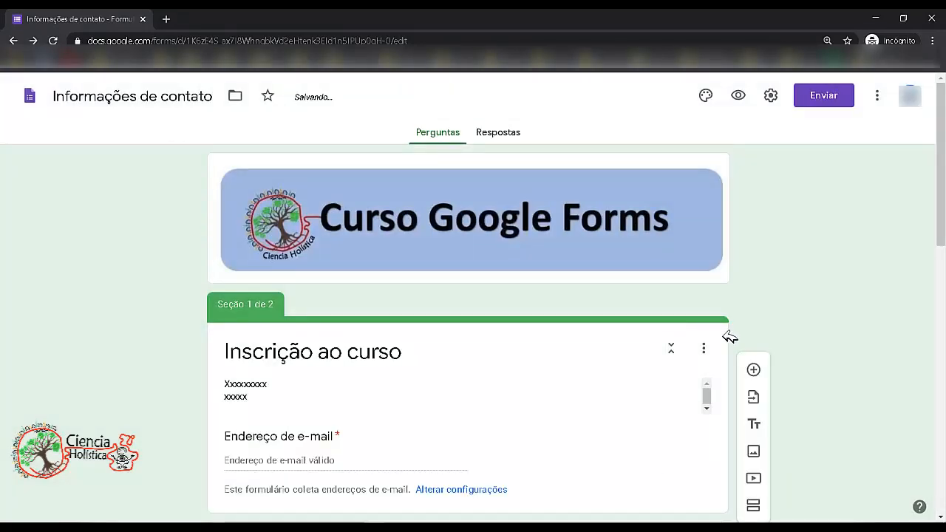
- Return to the Forms home page and rename the form to Informações de contato do curso I
drag(941, 163, 929, 146)
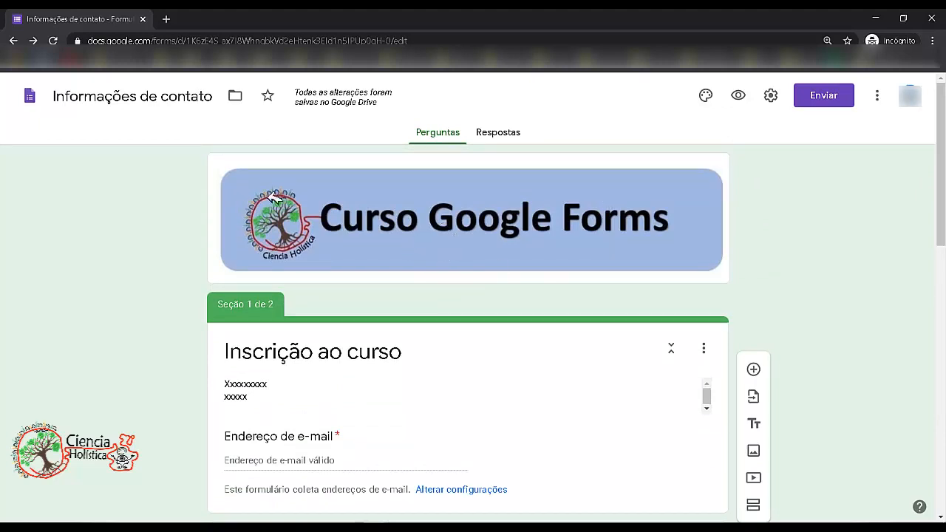
click(29, 96)
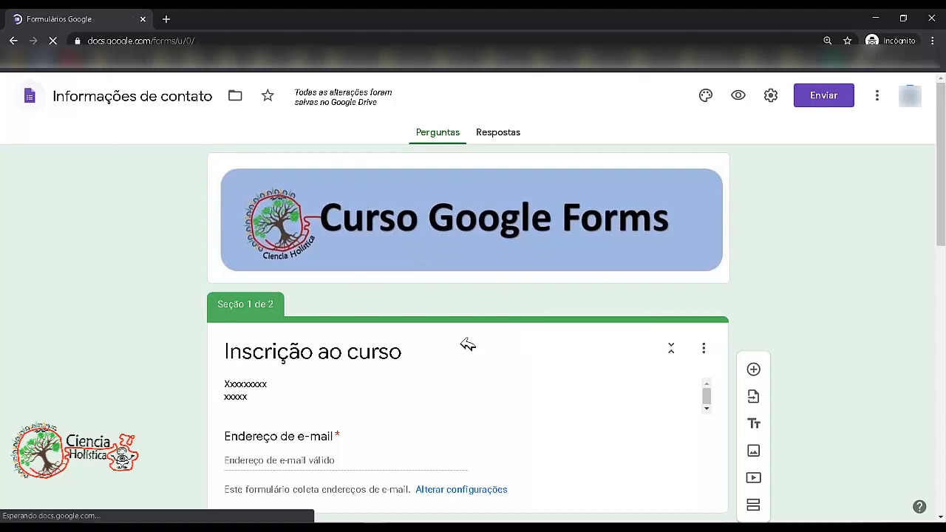
drag(942, 212, 944, 245)
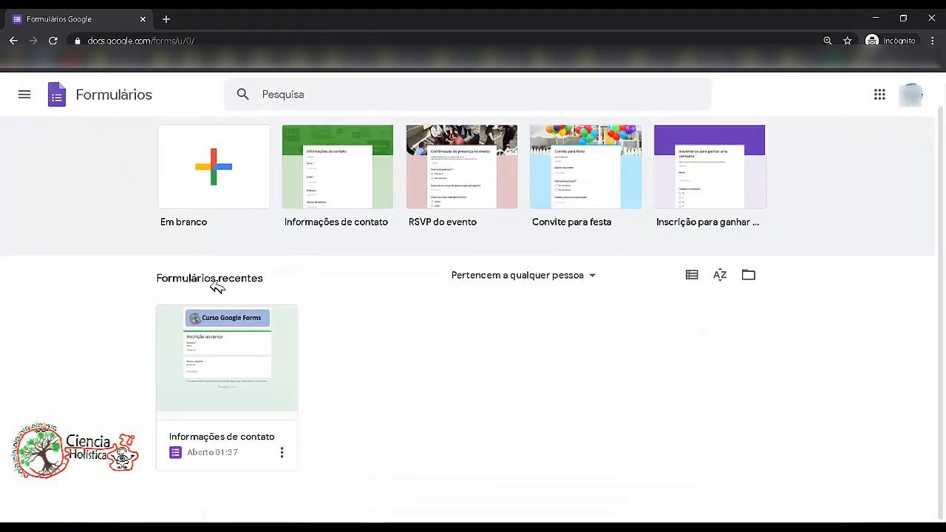
click(578, 160)
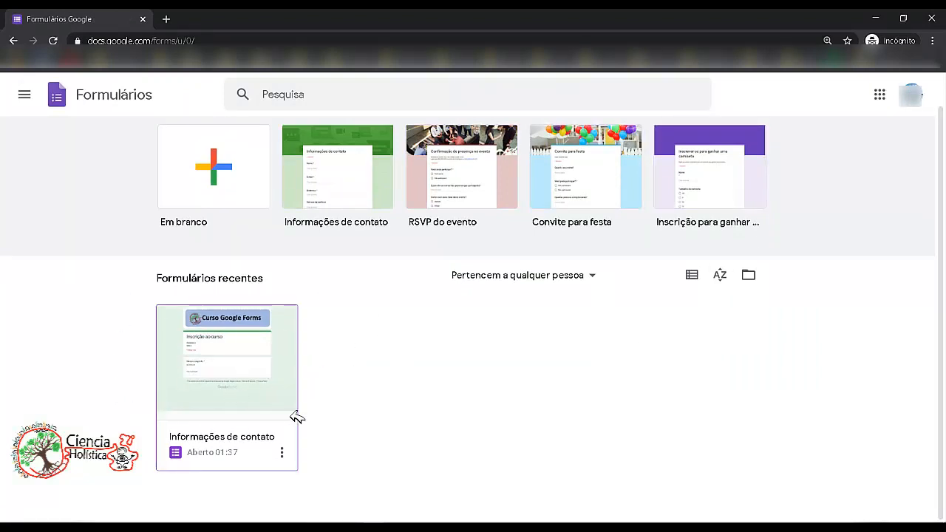
click(285, 451)
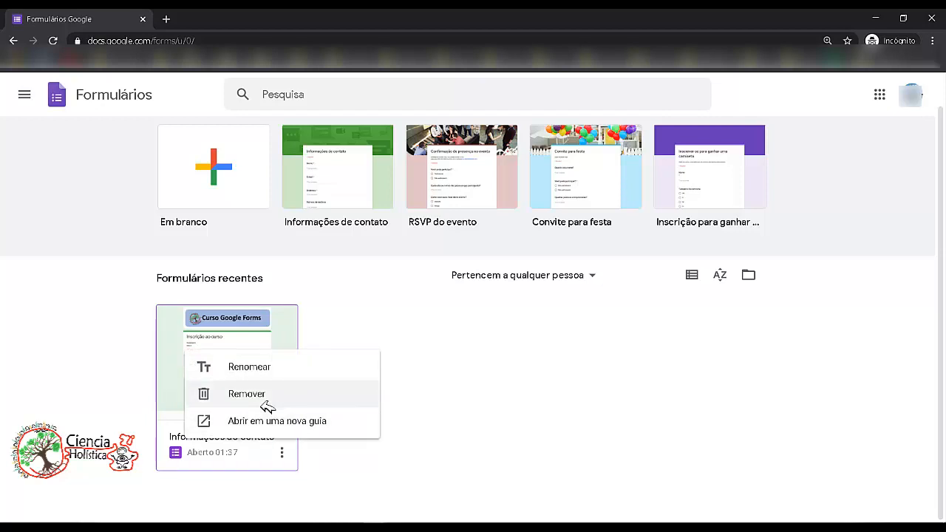
click(251, 367)
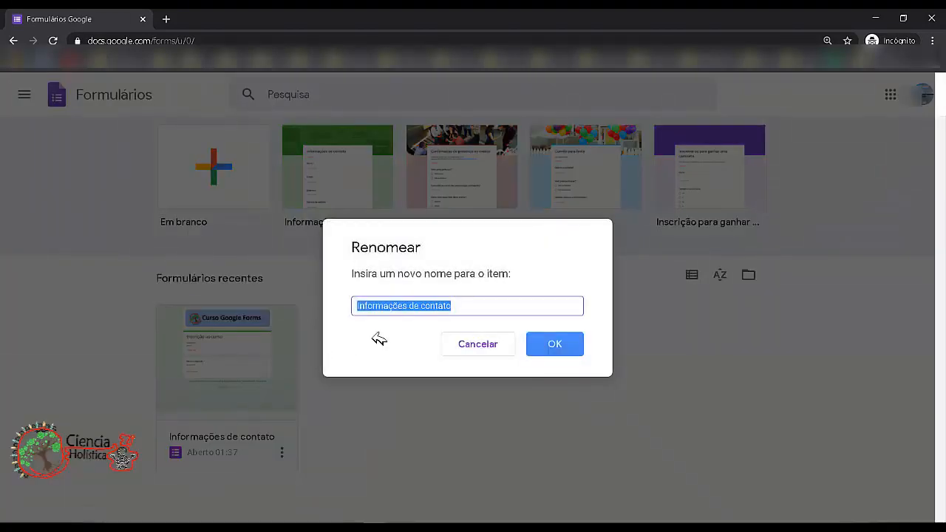
click(483, 310)
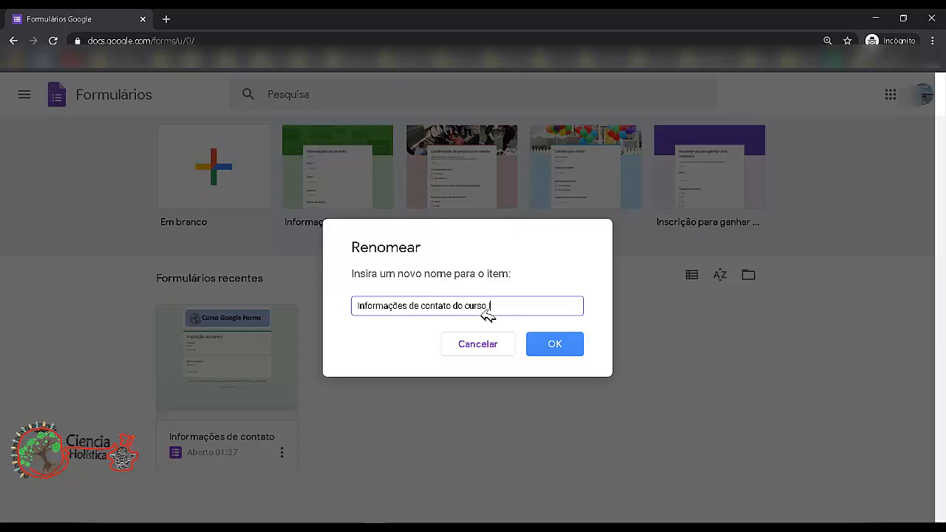
click(545, 345)
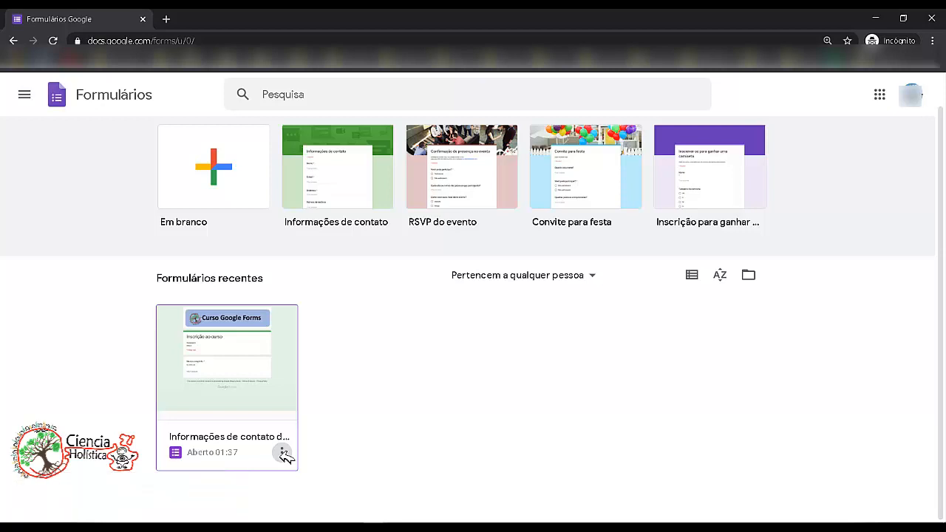
- Open the renamed form in a new tab and view its responses page
click(283, 453)
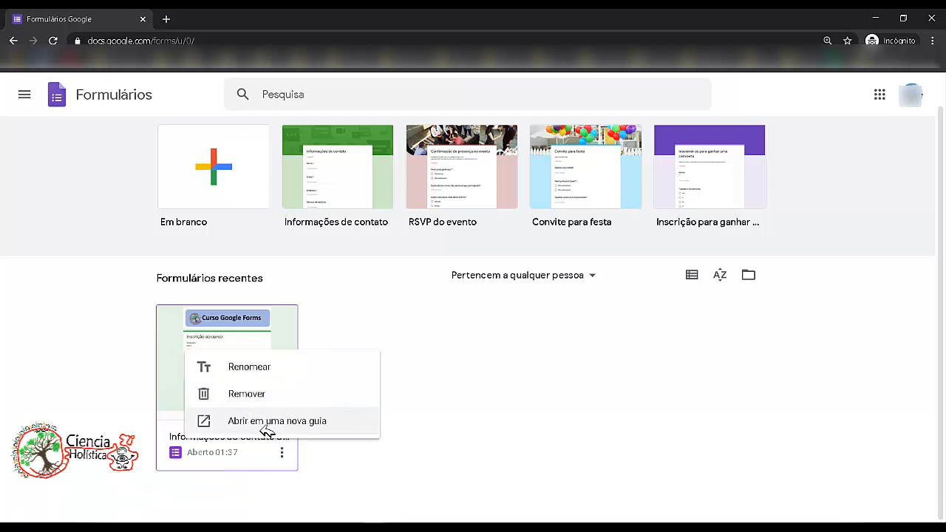
click(267, 426)
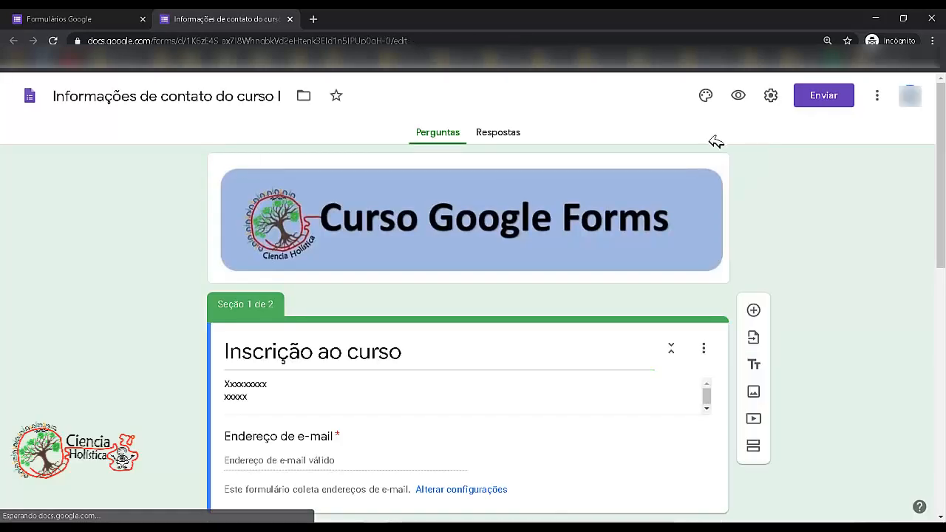
mouse_move(941, 161)
mouse_down()
mouse_move(943, 387)
mouse_move(943, 159)
mouse_up()
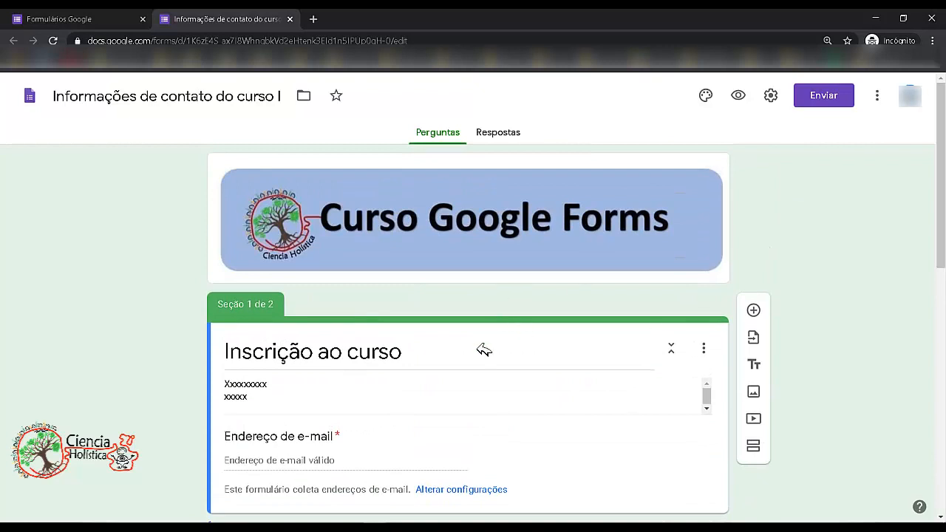
click(506, 140)
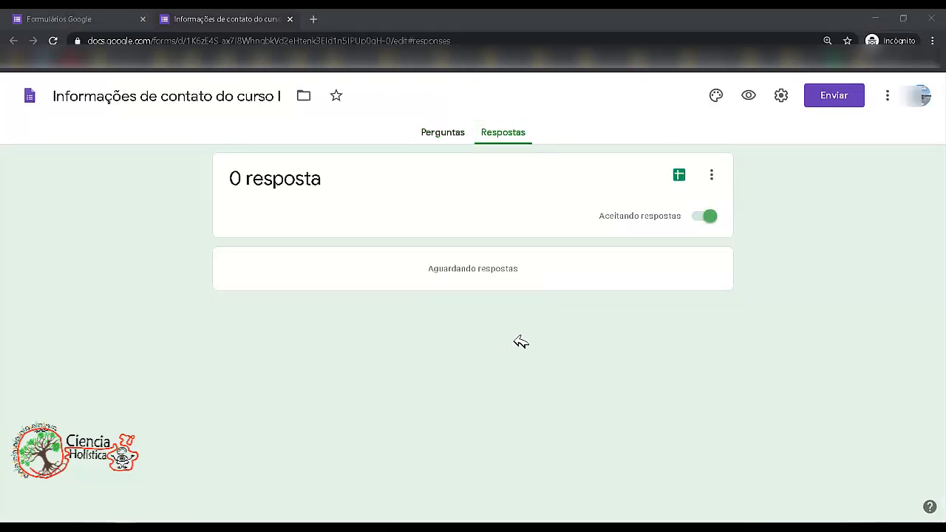